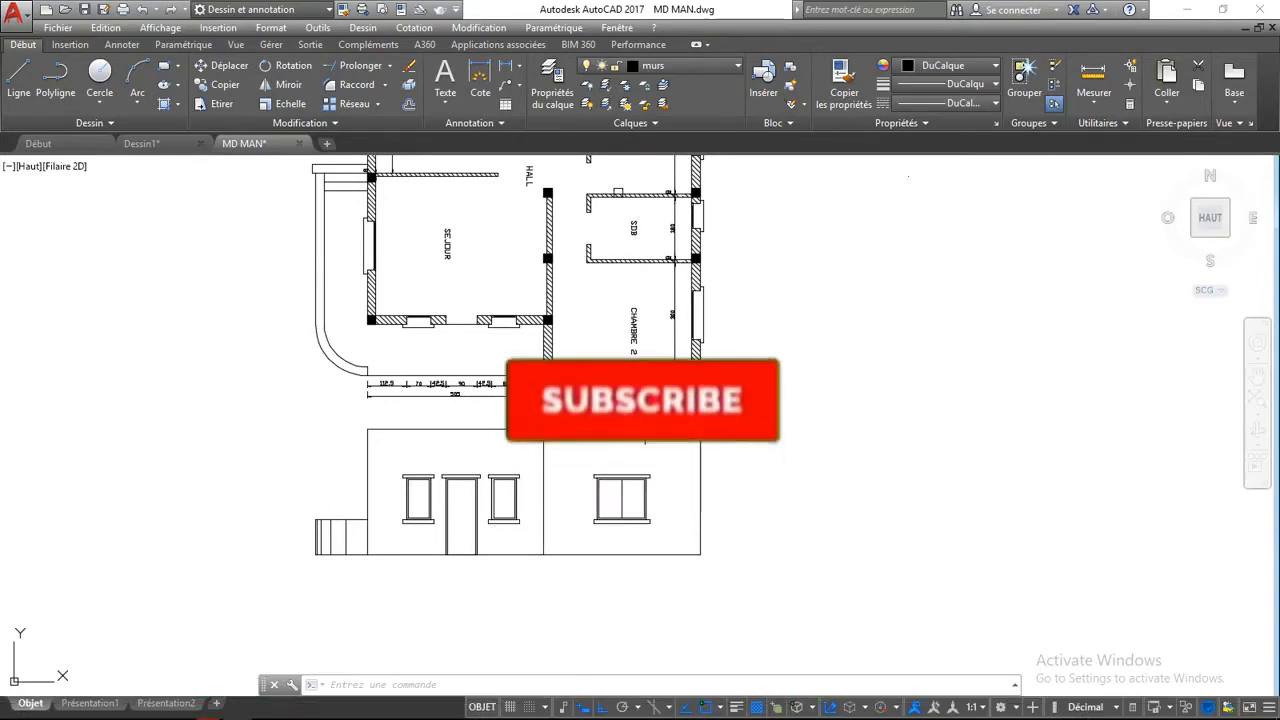
- Look over the plans and elevations in the drawing, ending at the foundation plan's section line
scroll(648, 415, down, 2)
scroll(645, 412, down, 2)
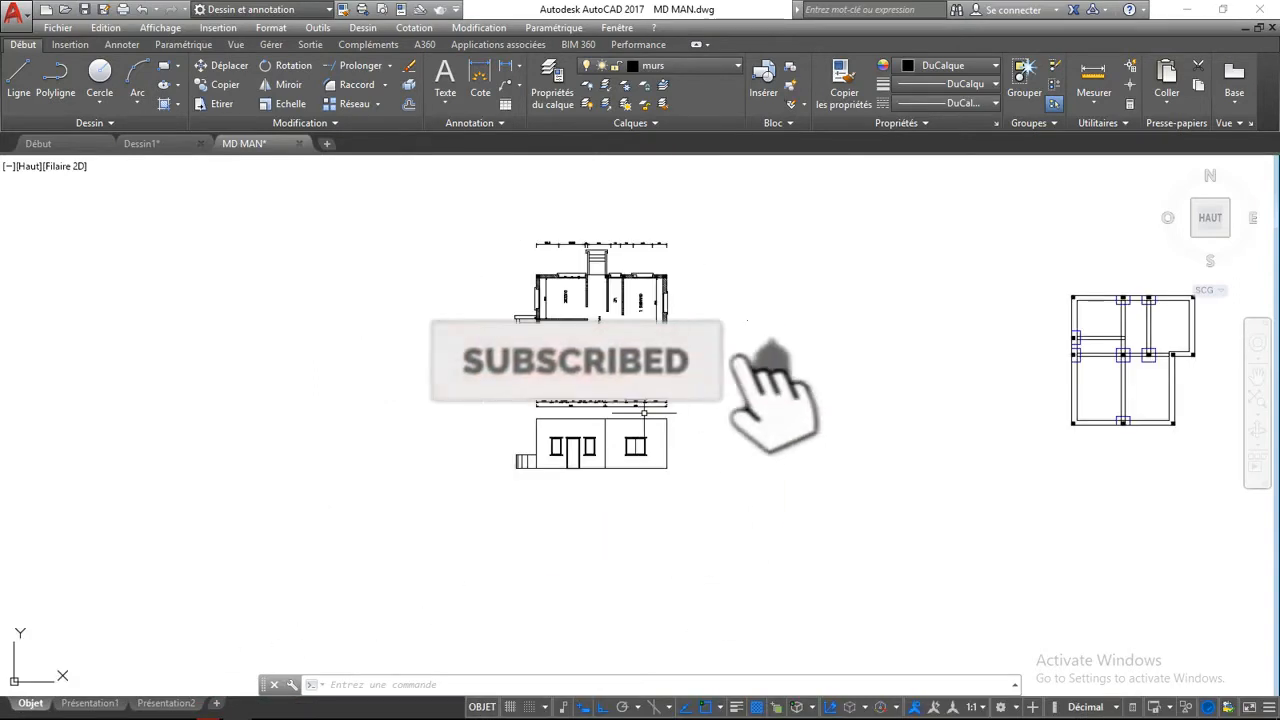
mouse_move(751, 351)
middle_down()
mouse_move(691, 400)
mouse_move(600, 405)
middle_up()
middle_drag(761, 406, 658, 373)
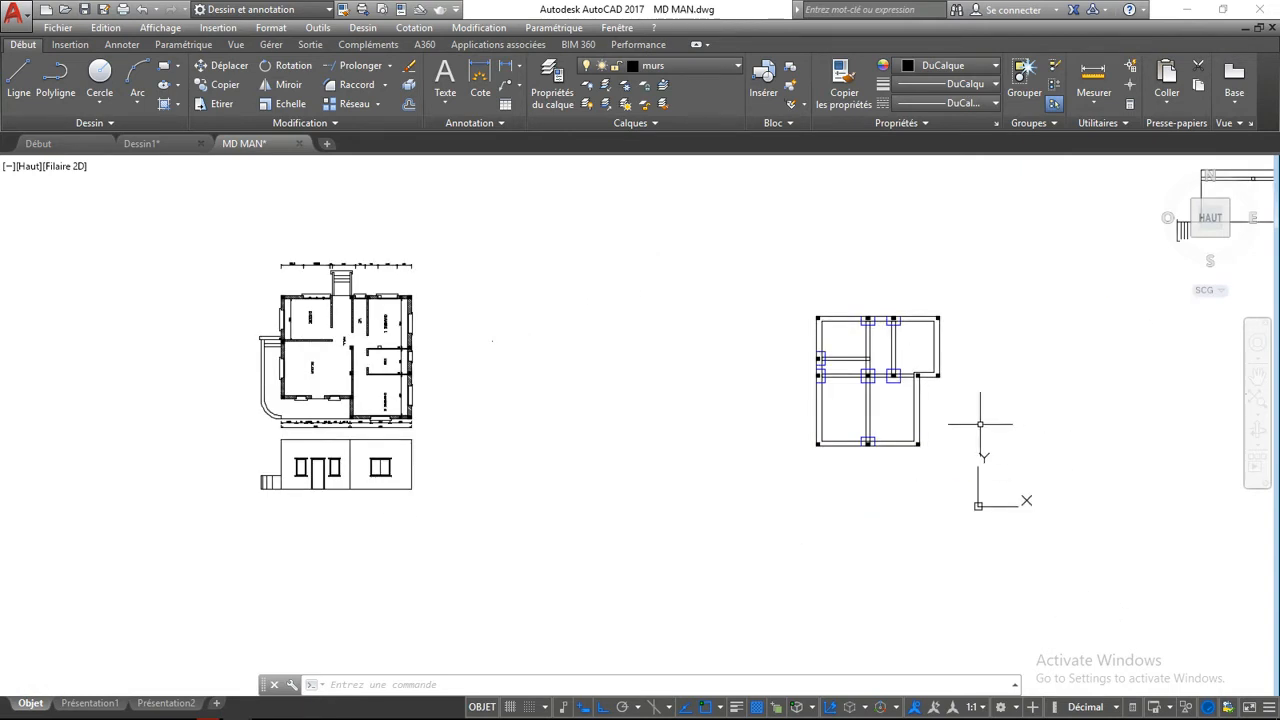
middle_drag(980, 424, 643, 426)
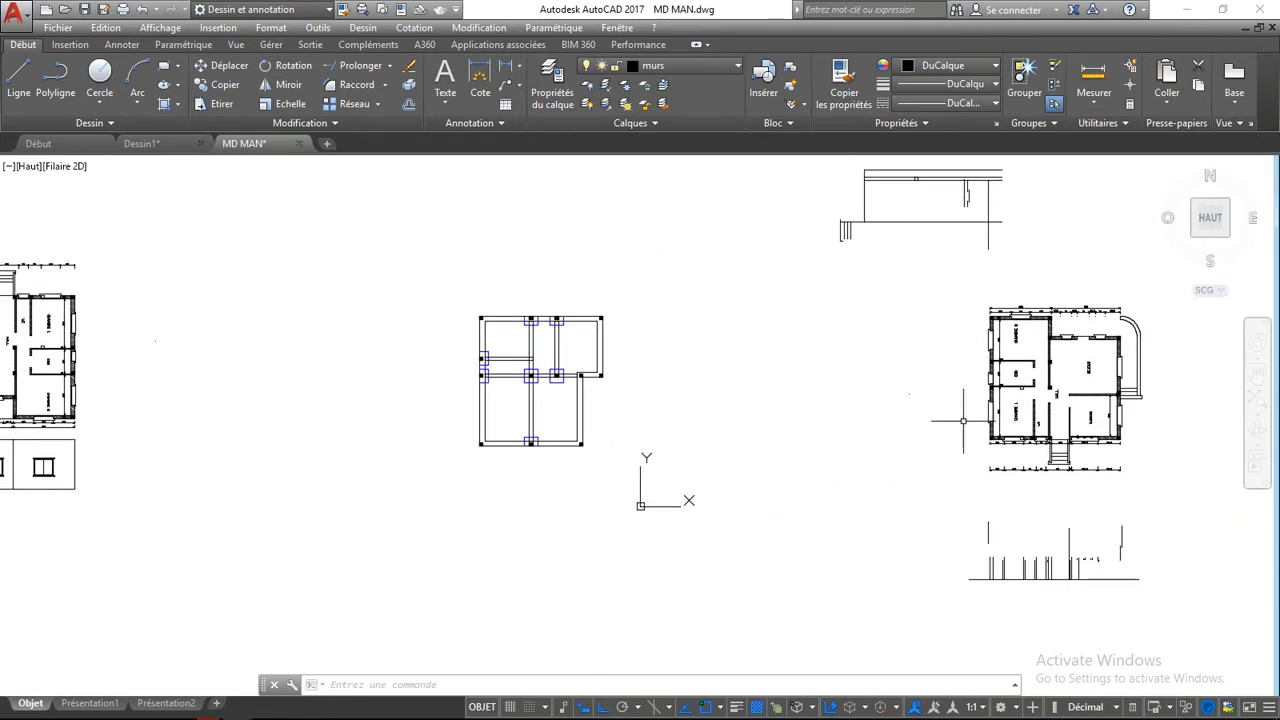
scroll(909, 393, down, 4)
middle_drag(1051, 406, 963, 500)
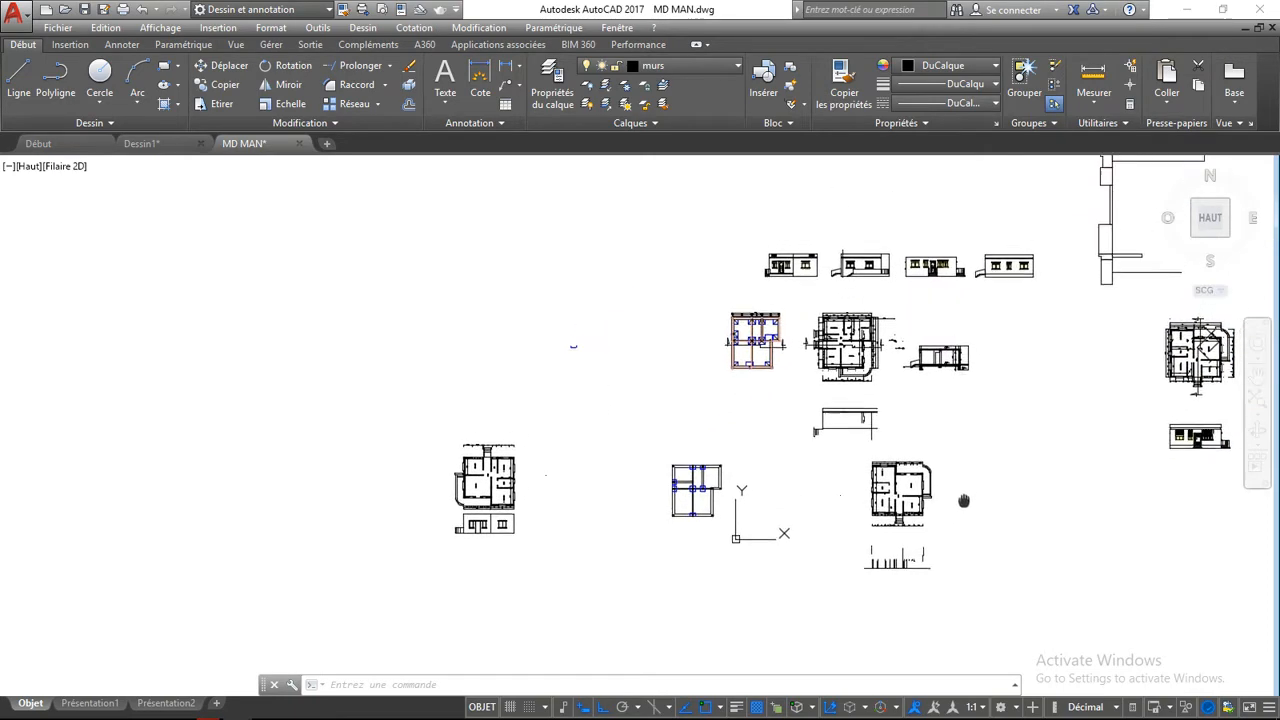
scroll(768, 362, up, 8)
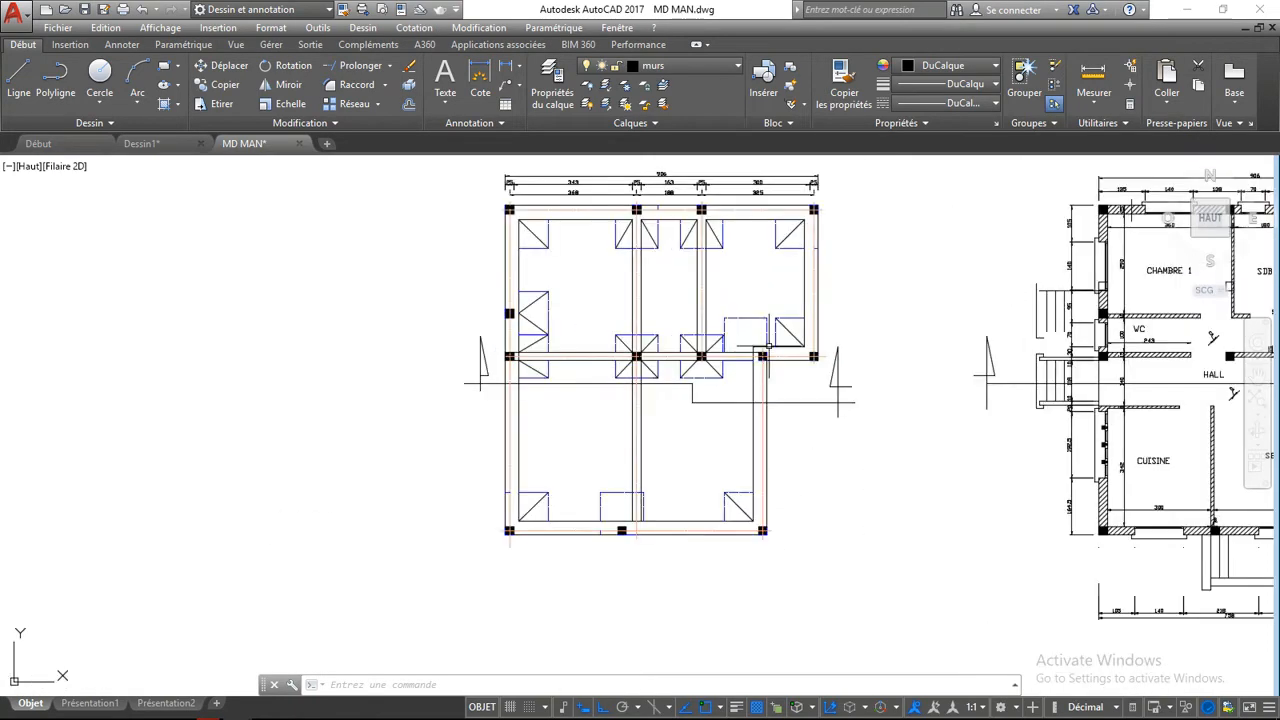
middle_drag(768, 345, 776, 389)
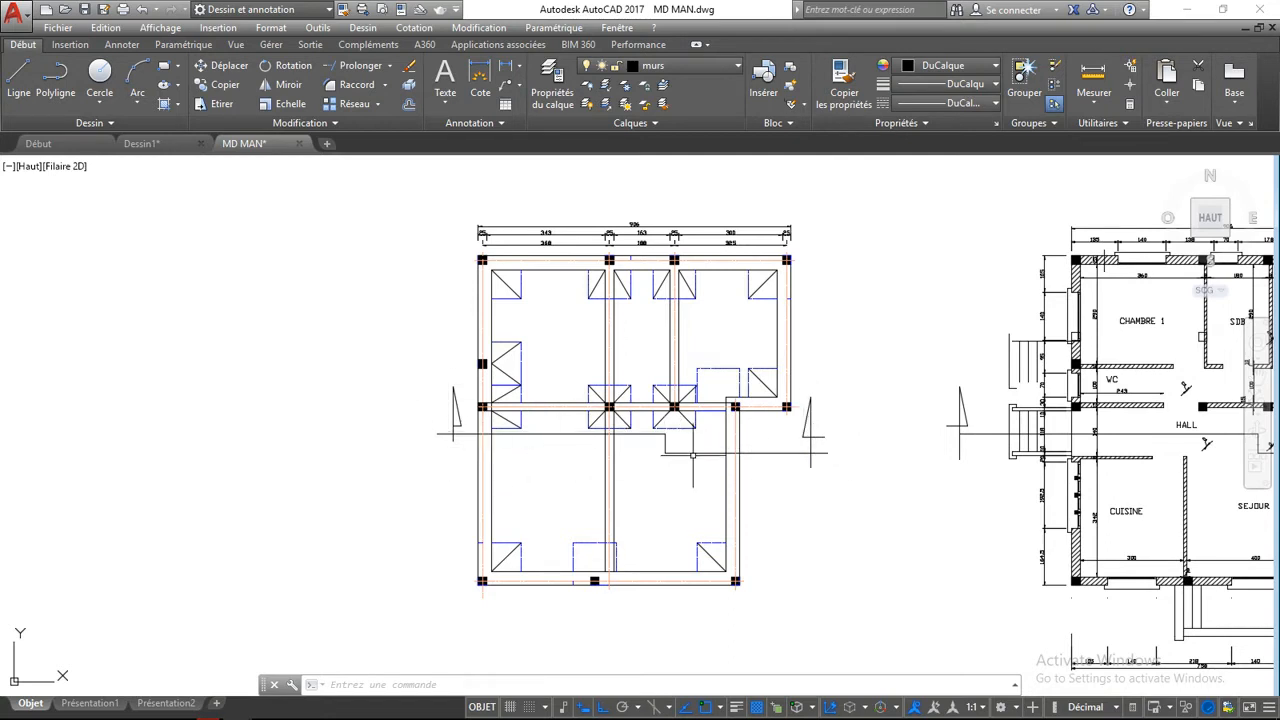
mouse_move(803, 484)
middle_down()
mouse_move(771, 386)
mouse_move(705, 369)
middle_up()
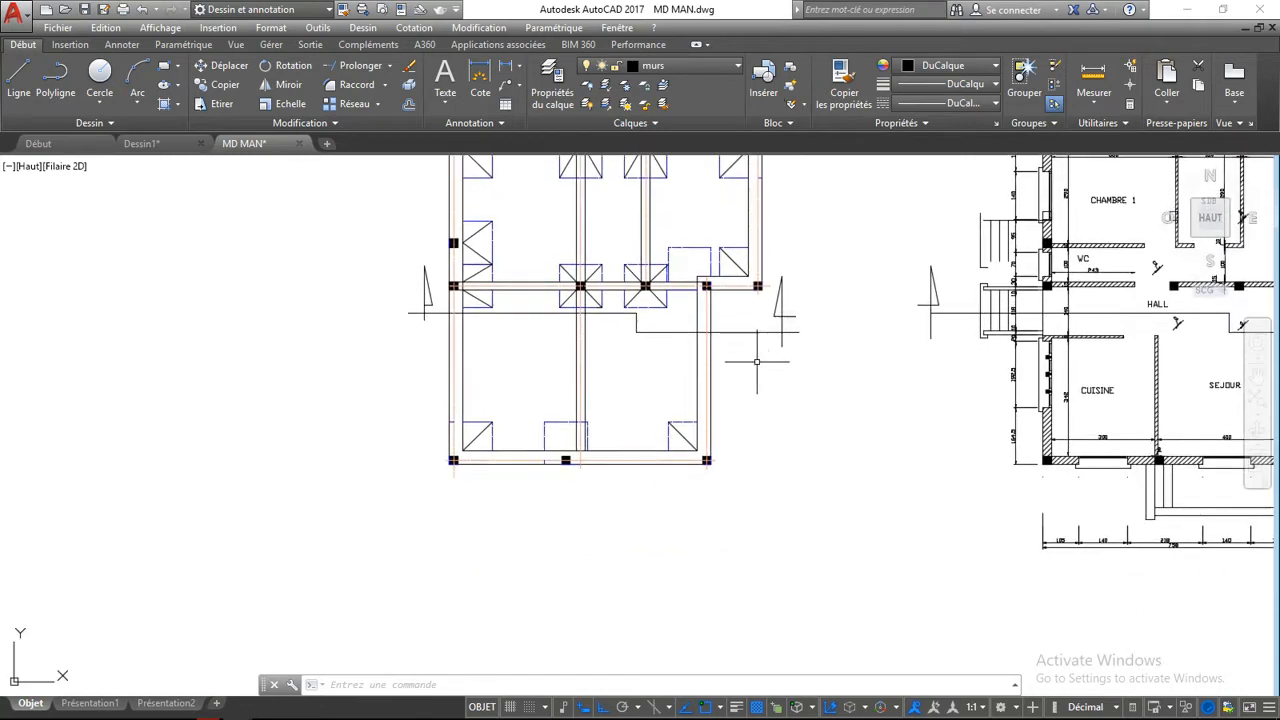
- Copy the vertical edge lines of the foundation plan walls visible at the section line straight down into the empty space below the plan
click(706, 370)
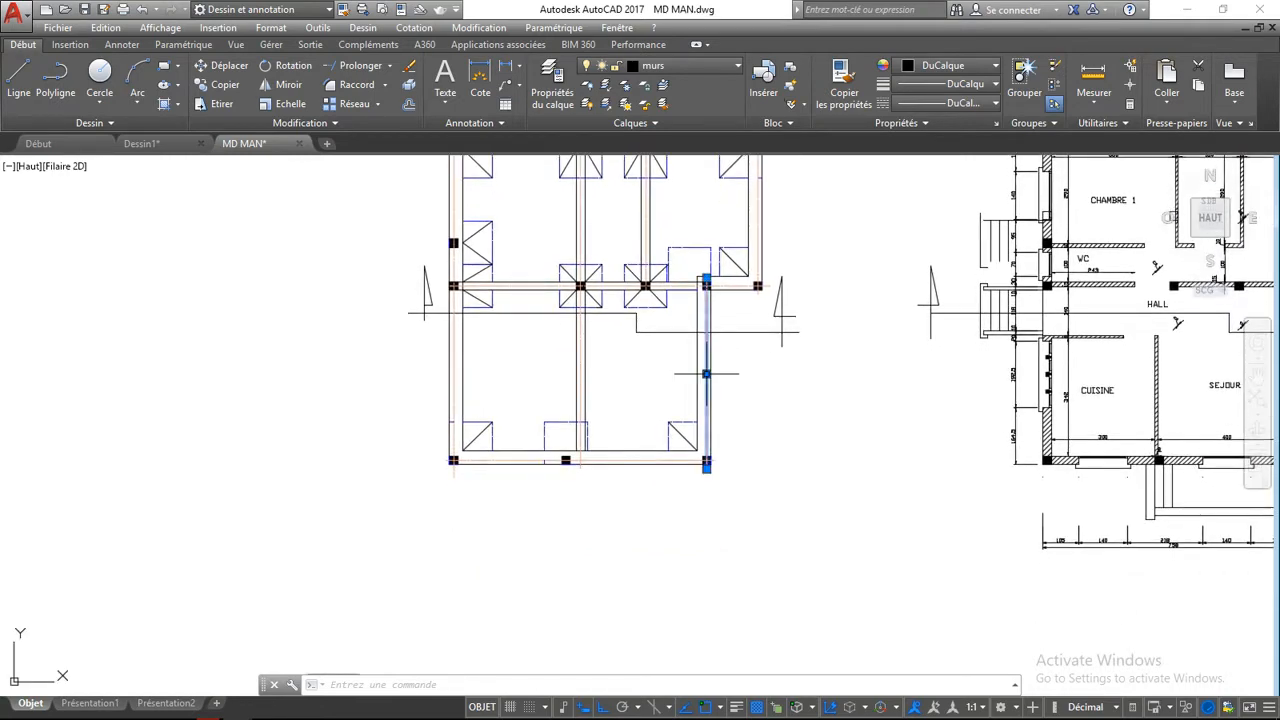
key(Escape)
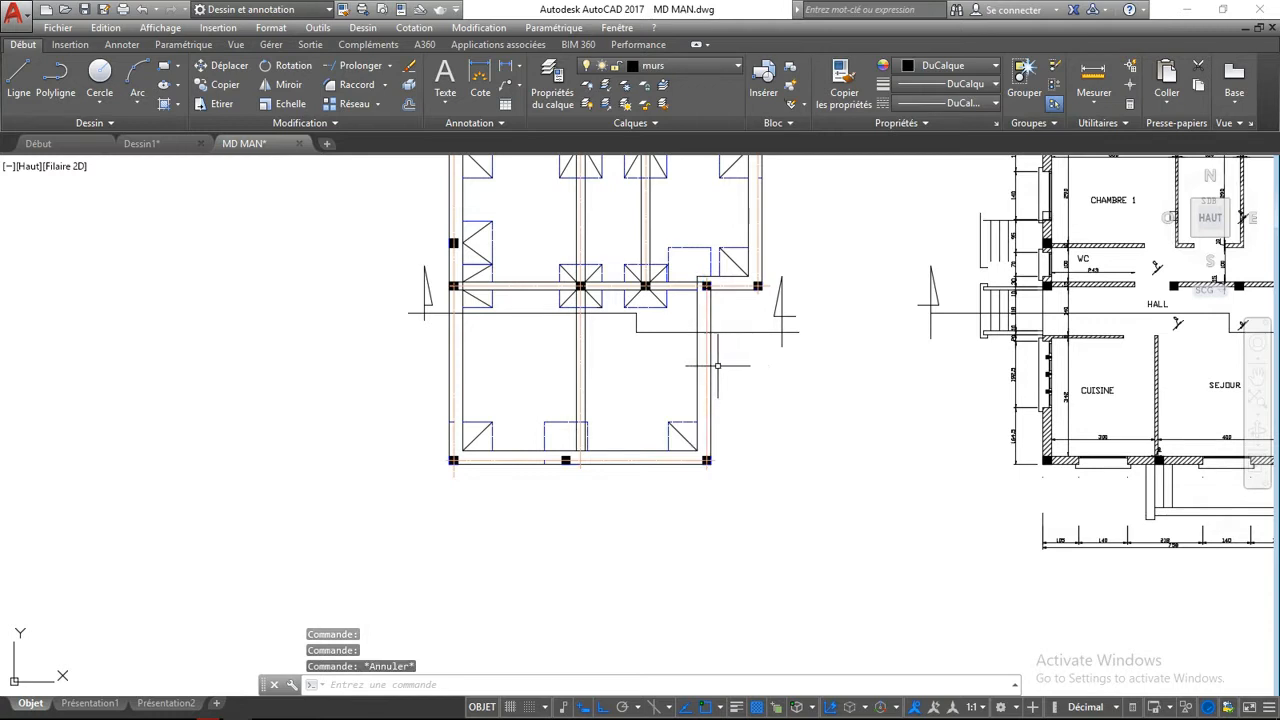
click(710, 368)
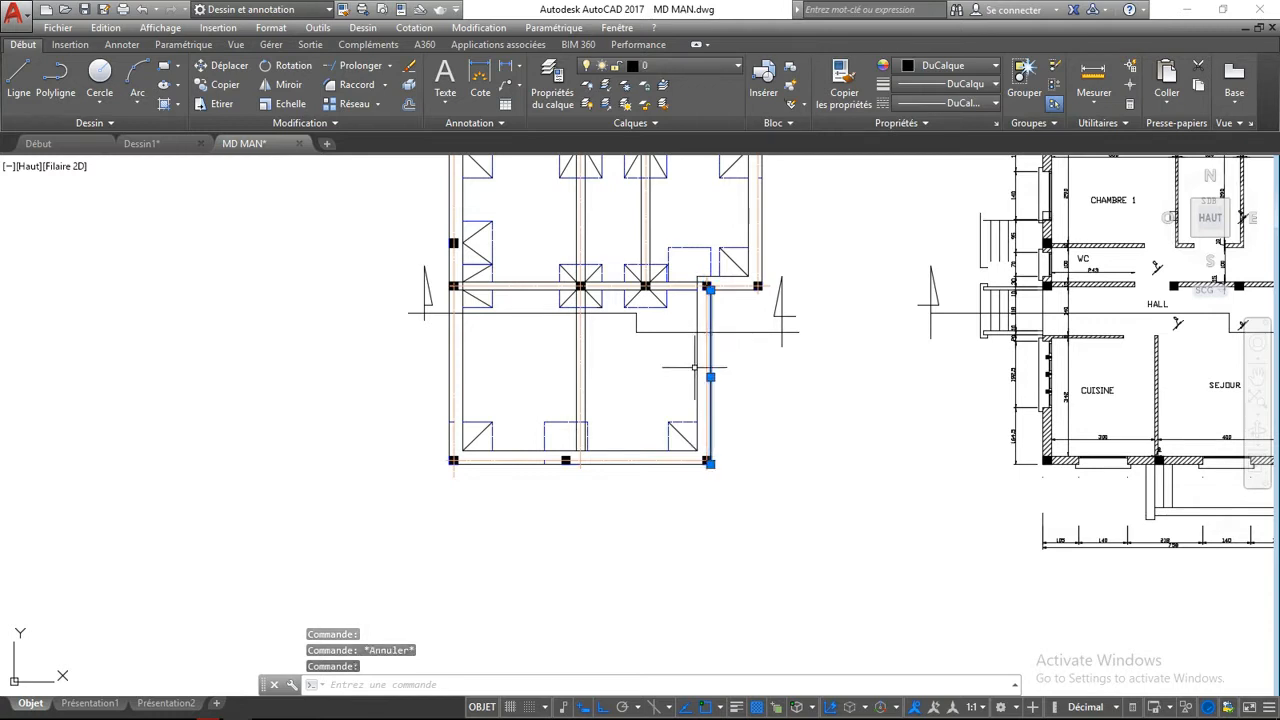
click(697, 363)
click(585, 381)
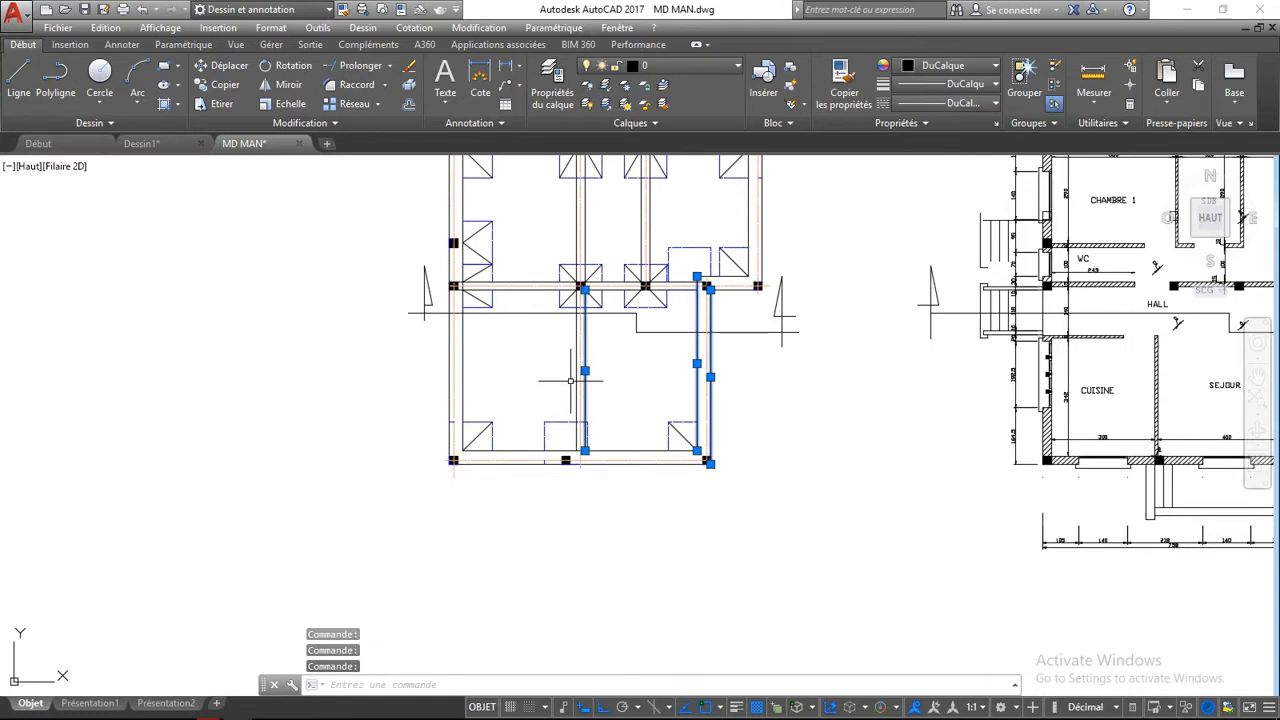
click(458, 349)
scroll(460, 350, up, 5)
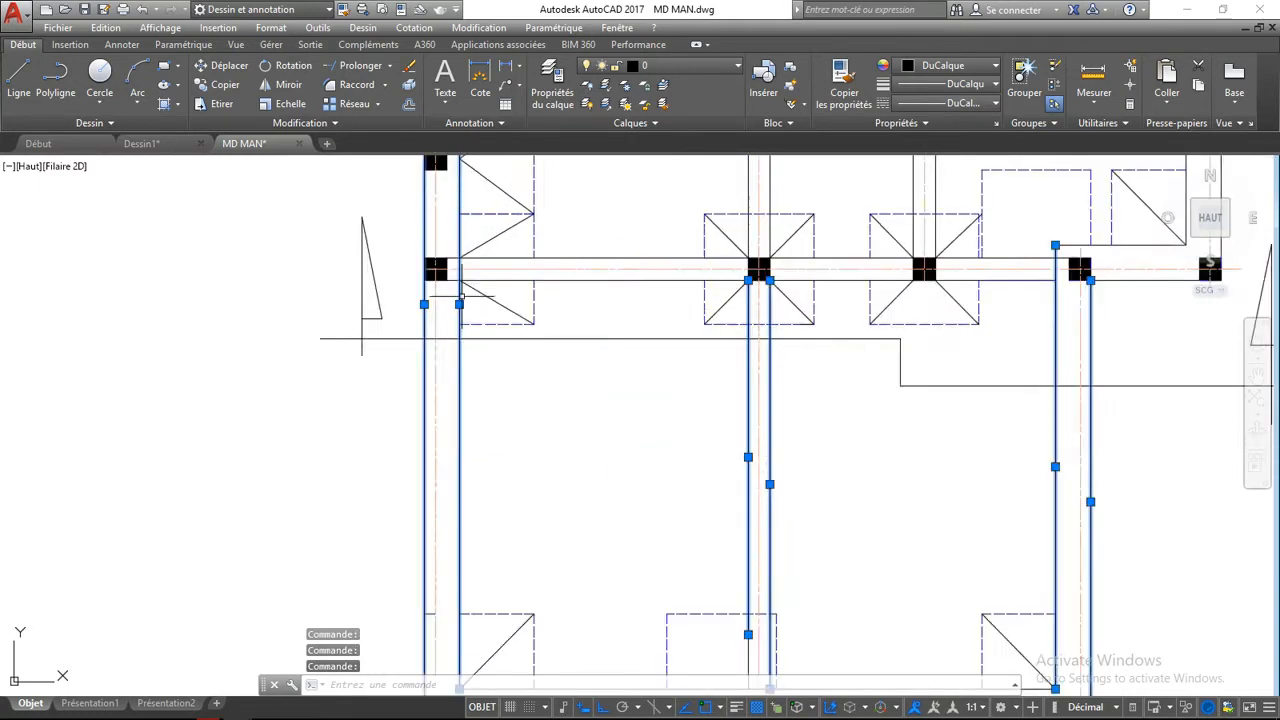
scroll(383, 358, down, 2)
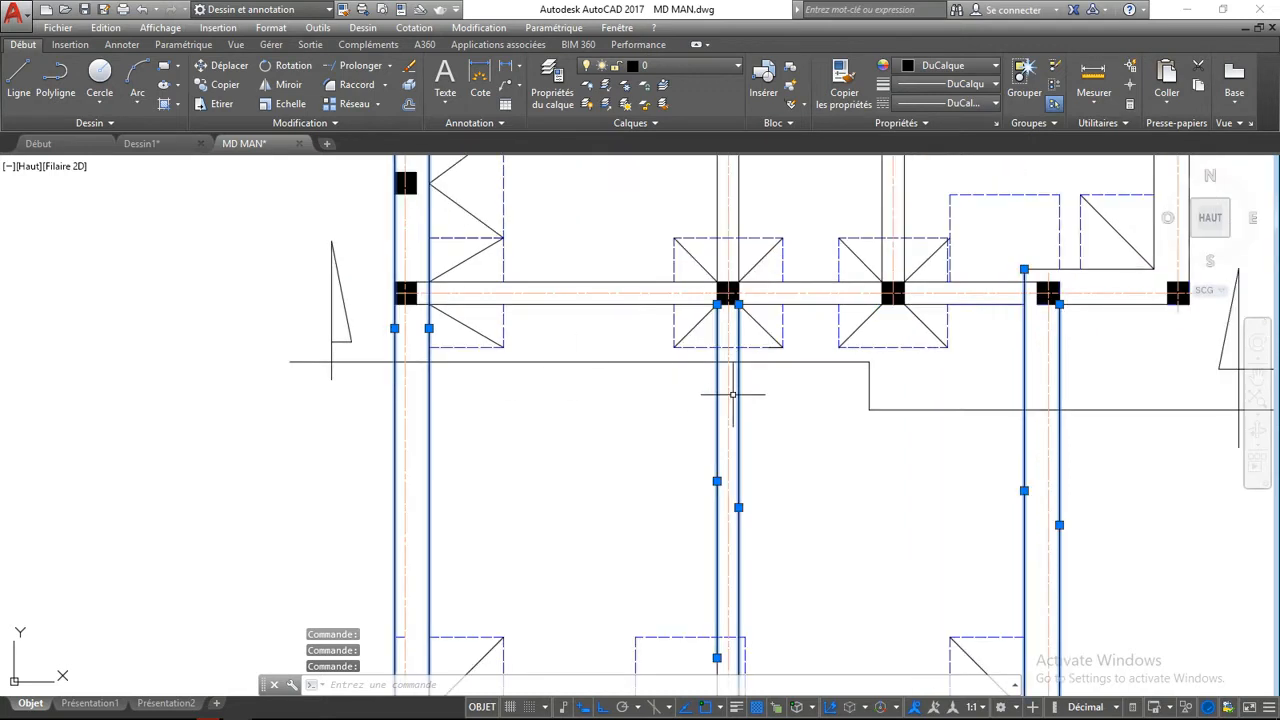
mouse_move(733, 395)
middle_down()
mouse_move(703, 423)
mouse_move(423, 414)
middle_up()
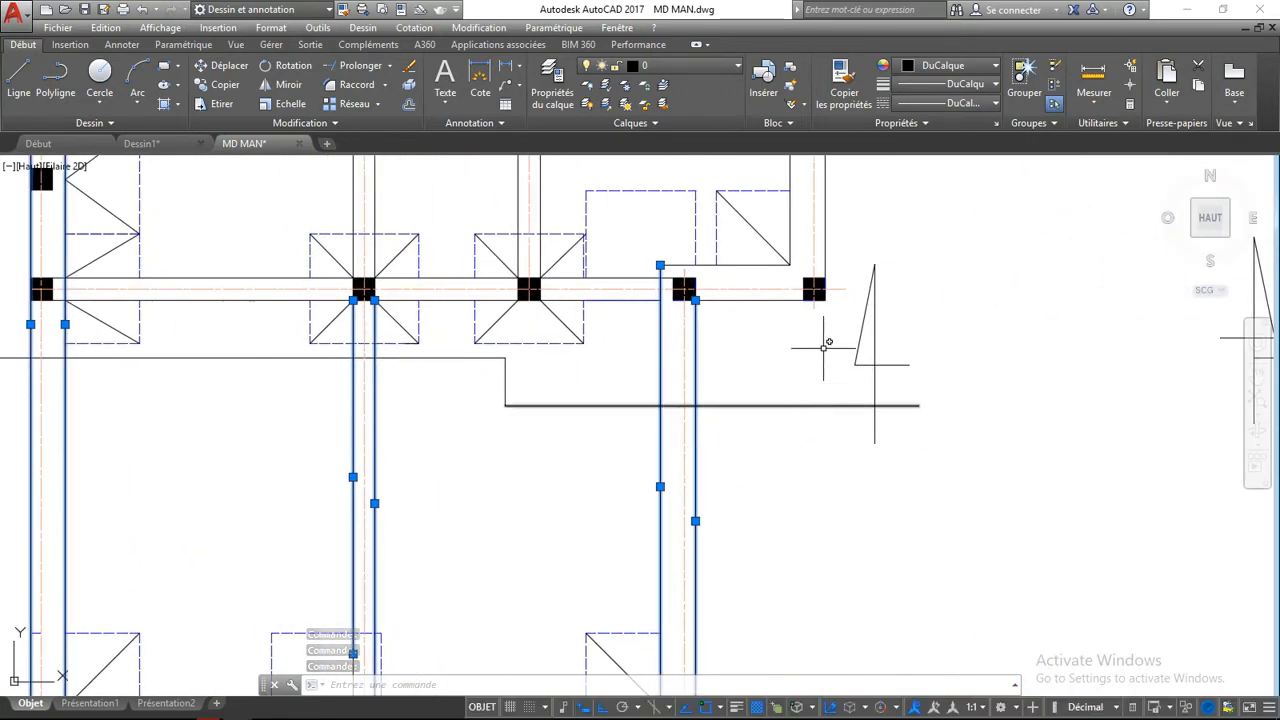
scroll(872, 342, down, 2)
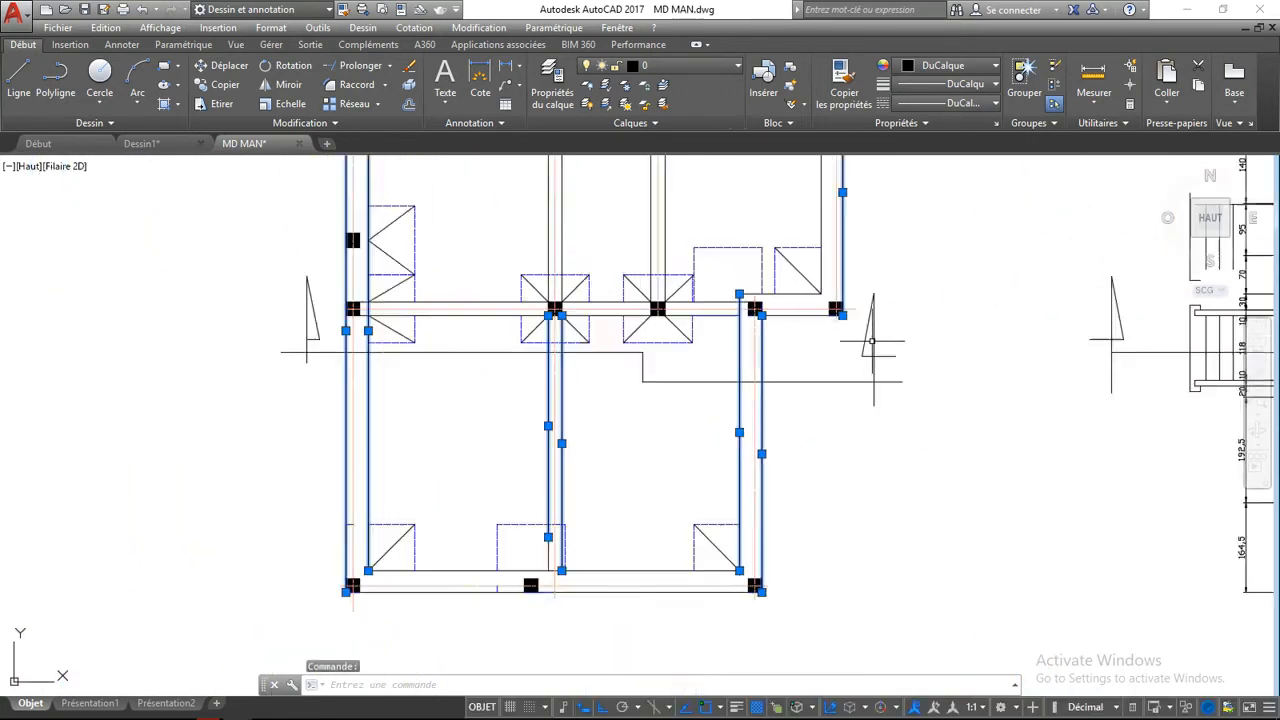
scroll(872, 342, down, 2)
middle_drag(898, 425, 857, 371)
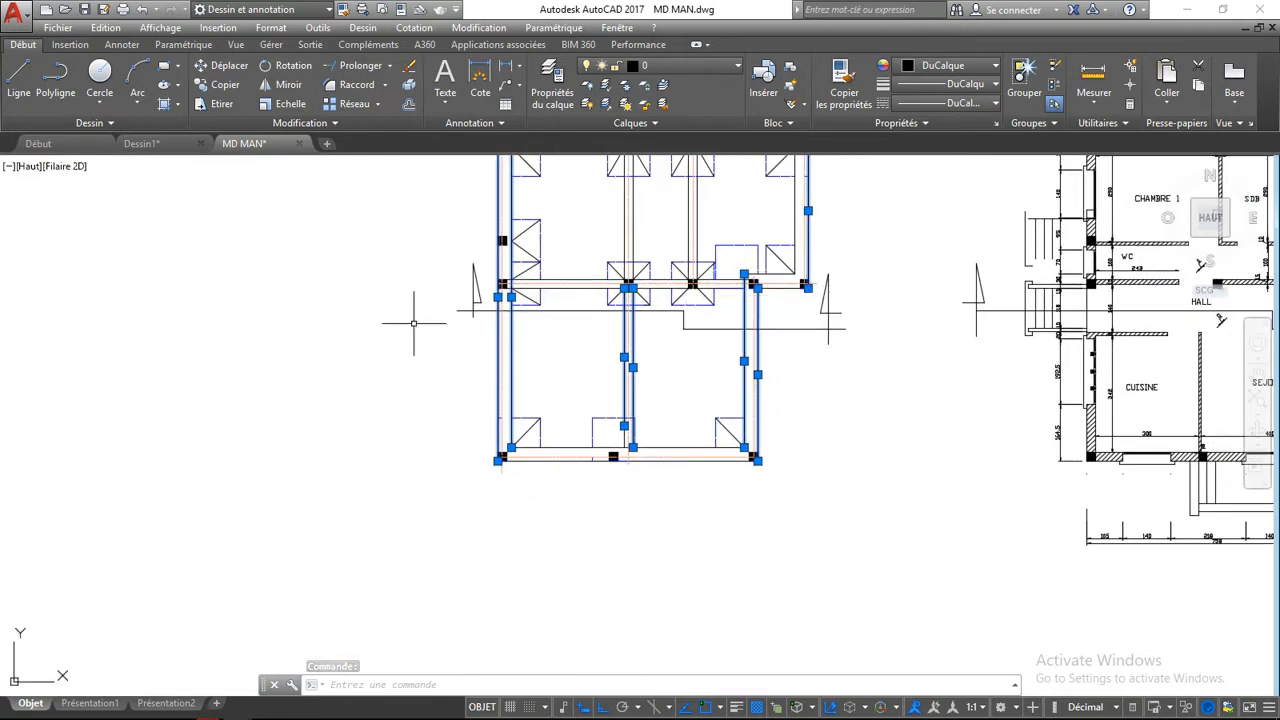
click(218, 84)
scroll(284, 222, down, 4)
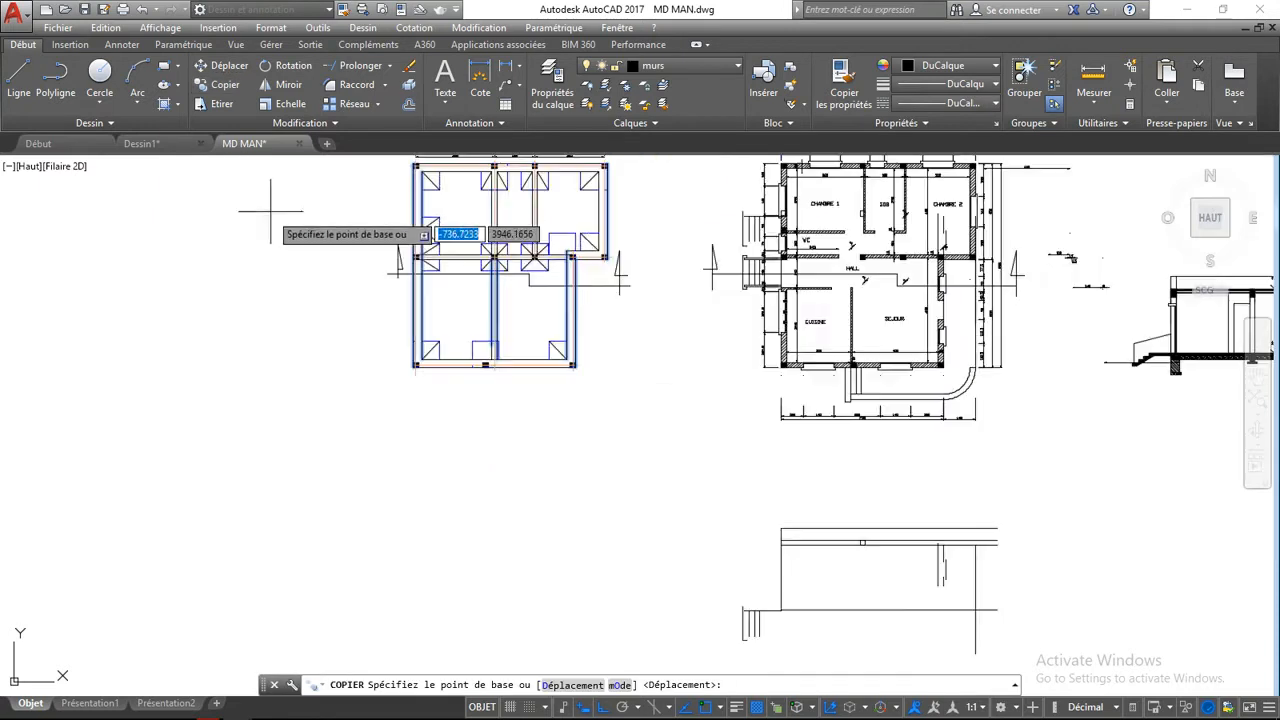
middle_drag(331, 244, 460, 243)
click(392, 243)
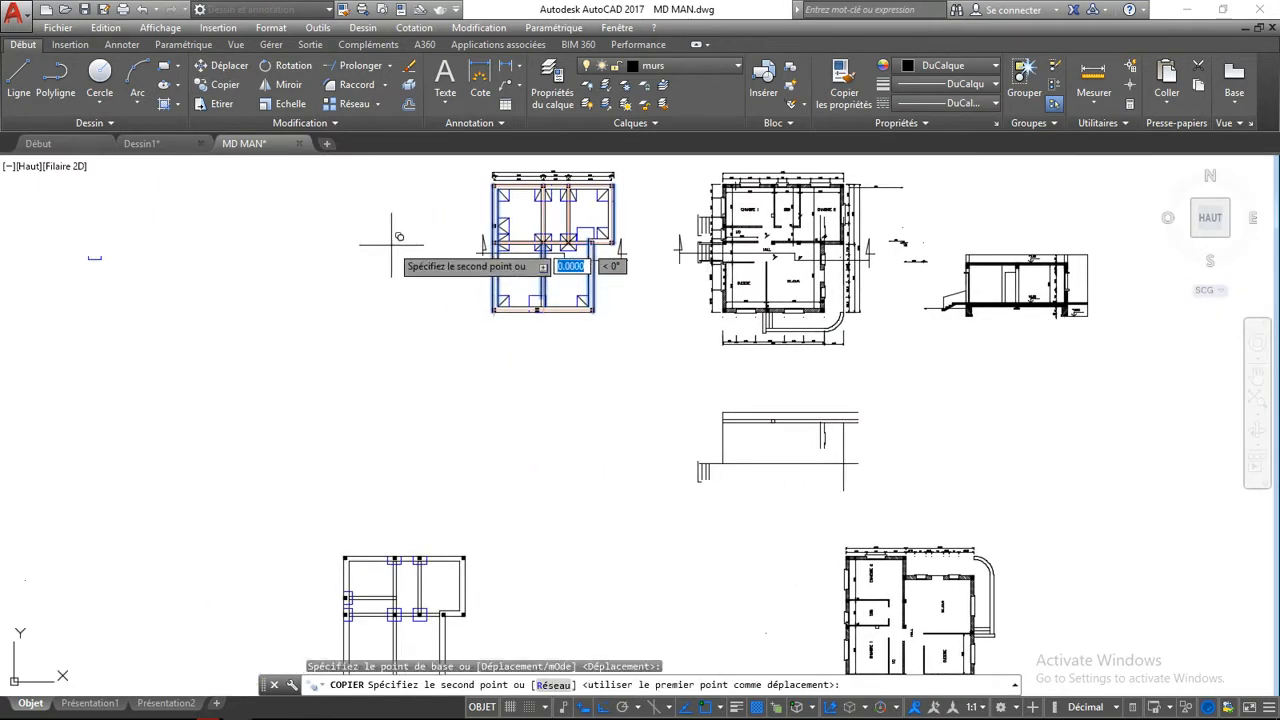
click(395, 395)
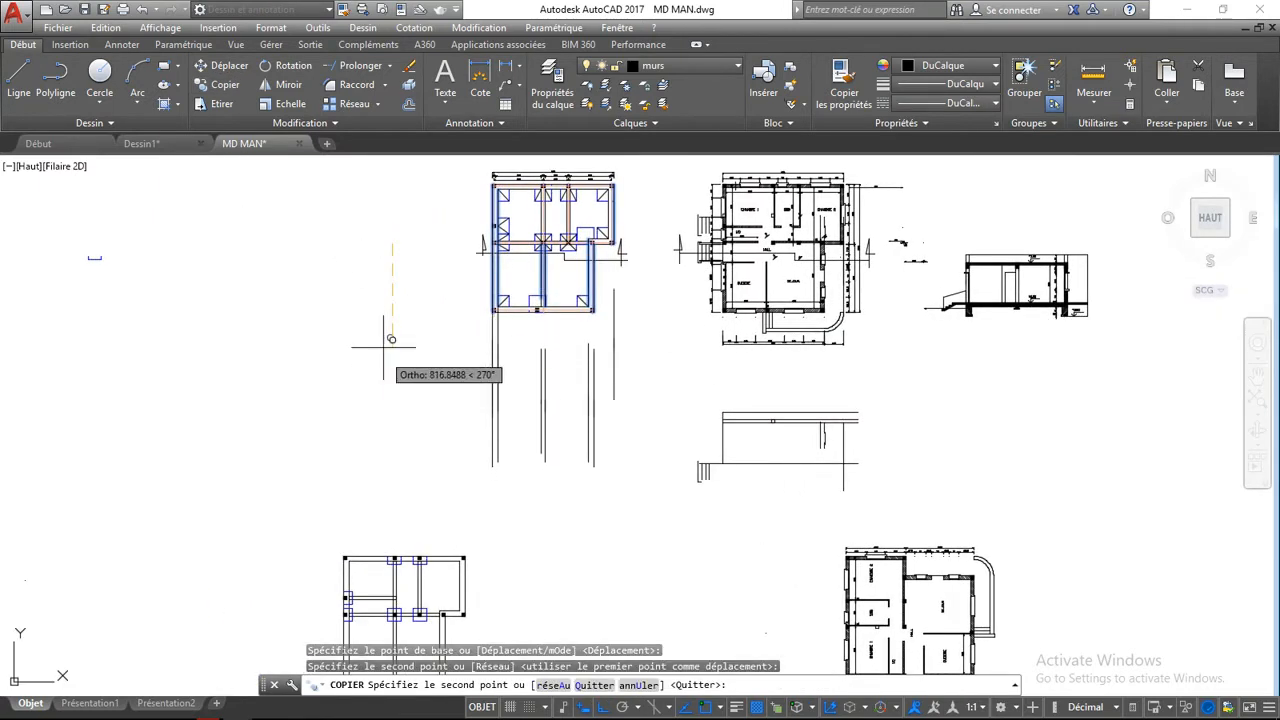
right_click(383, 338)
click(410, 349)
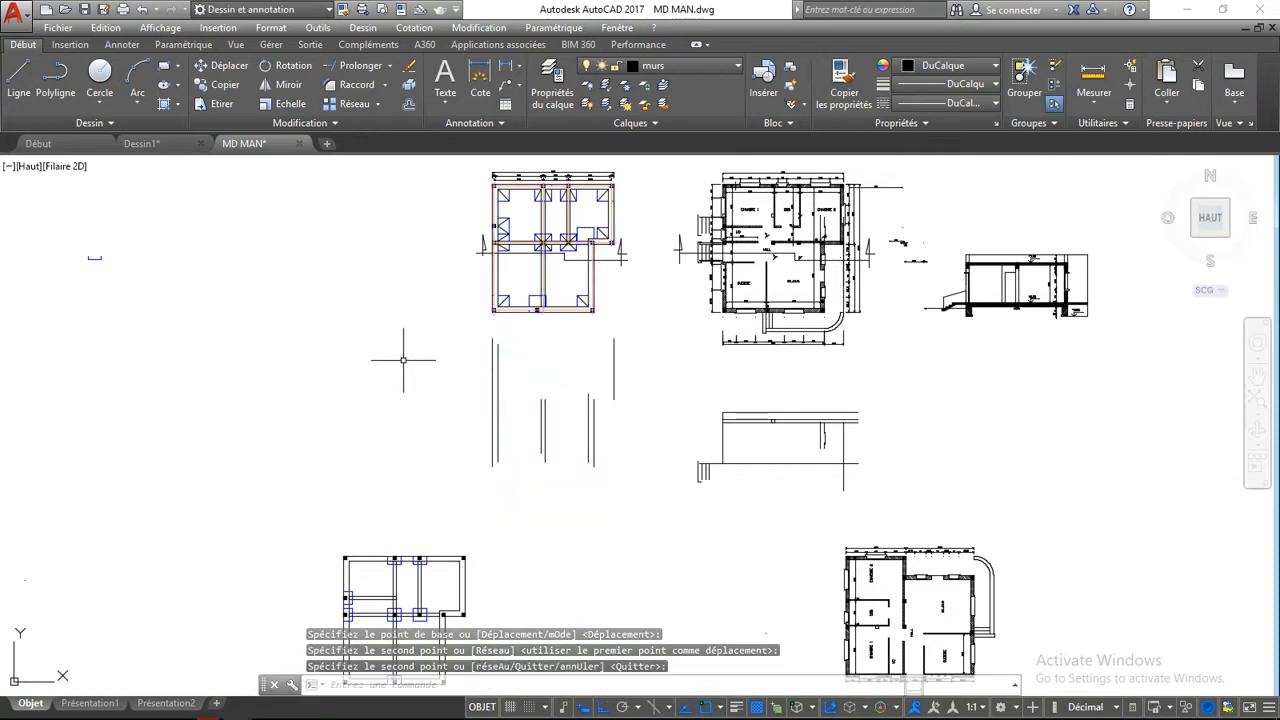
- Draw a horizontal line across the upper part of the copied wall lines, overshooting them on both sides
click(18, 80)
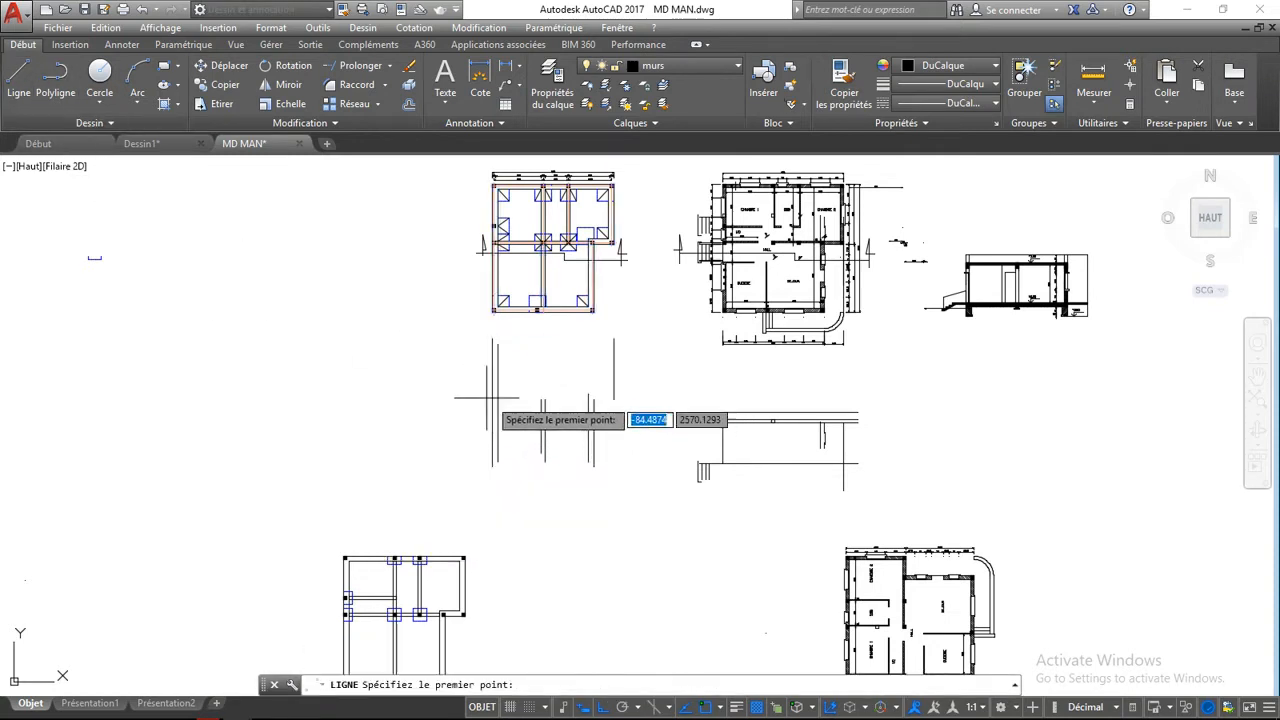
click(463, 377)
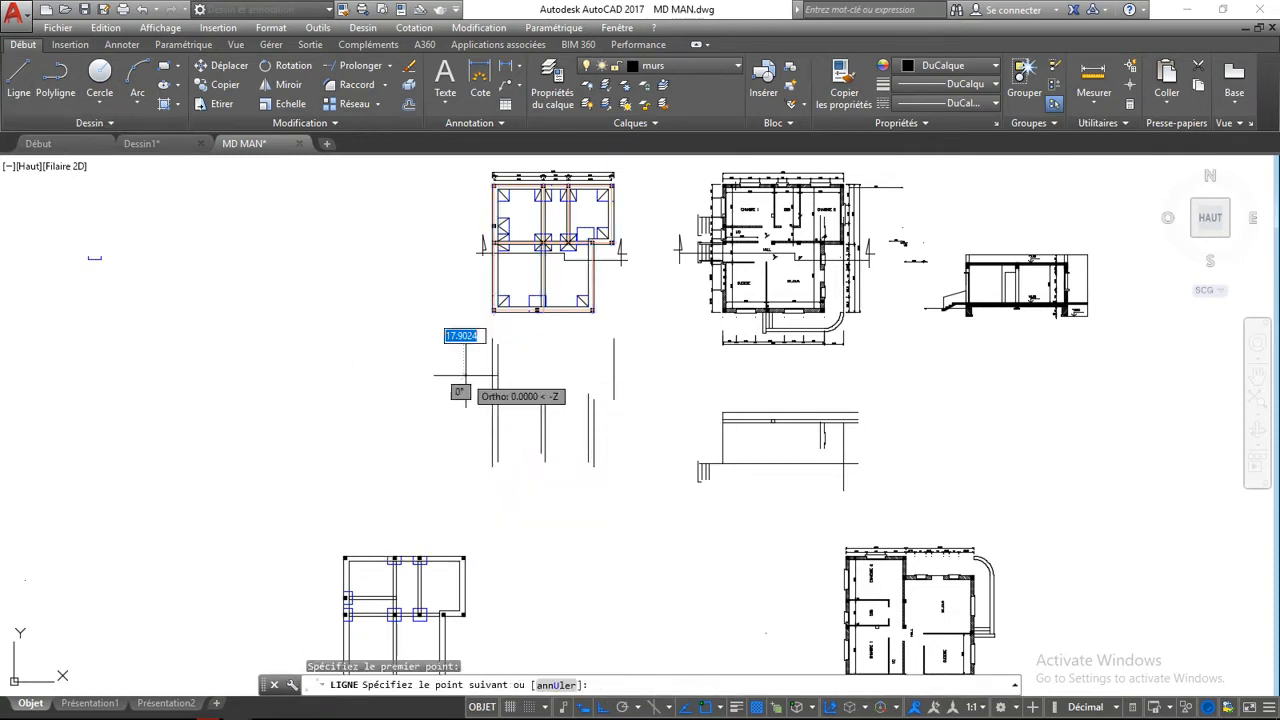
click(660, 375)
right_click(573, 344)
click(600, 357)
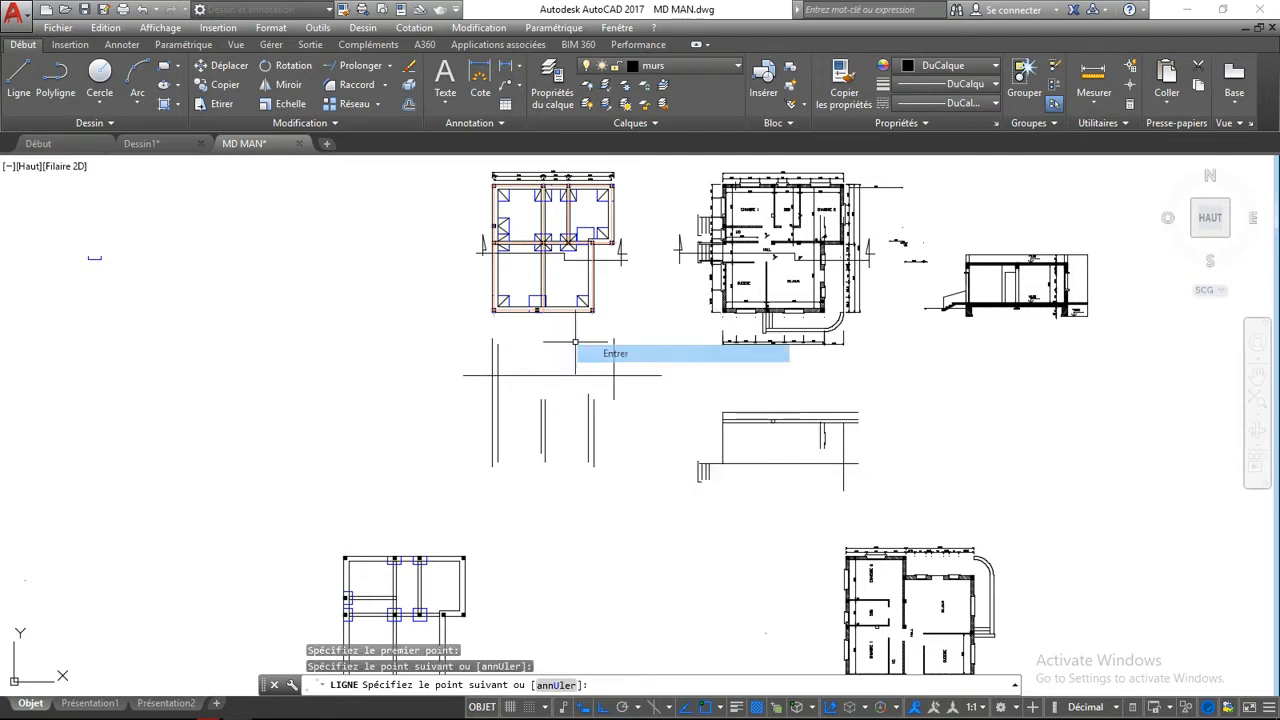
- Extend the short copied lines of the middle and right walls up to the horizontal line
click(360, 65)
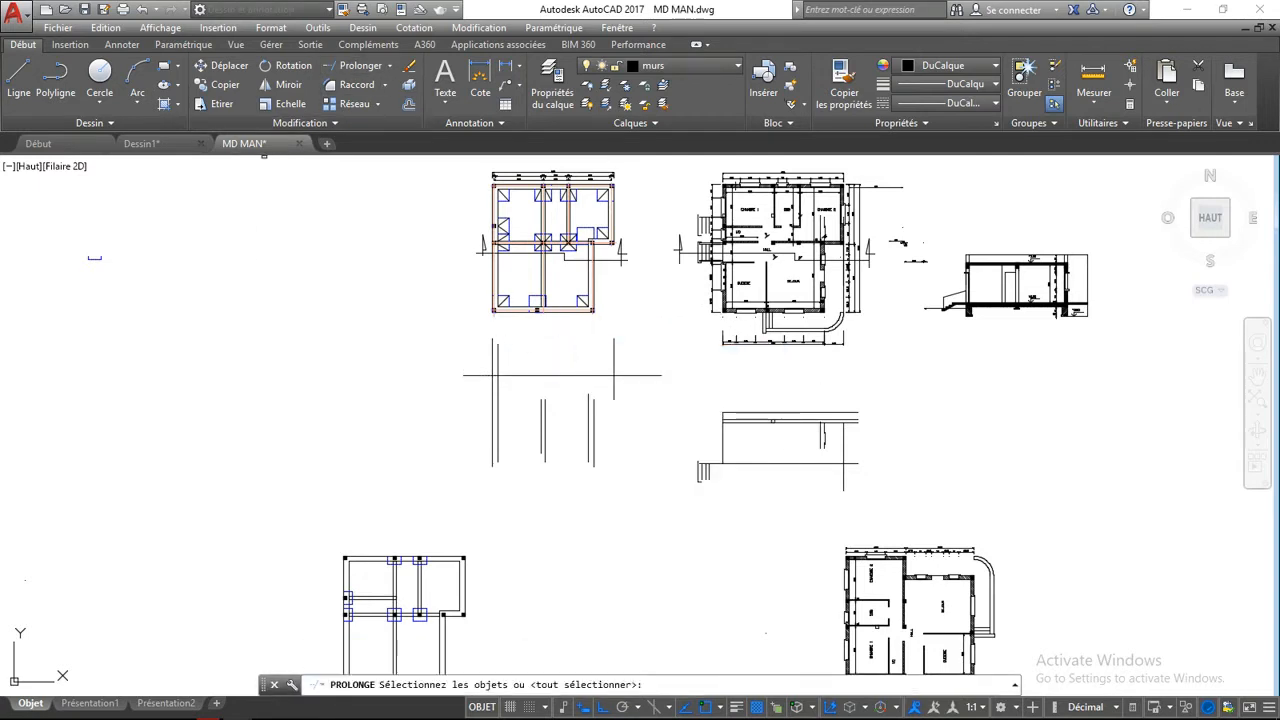
click(608, 412)
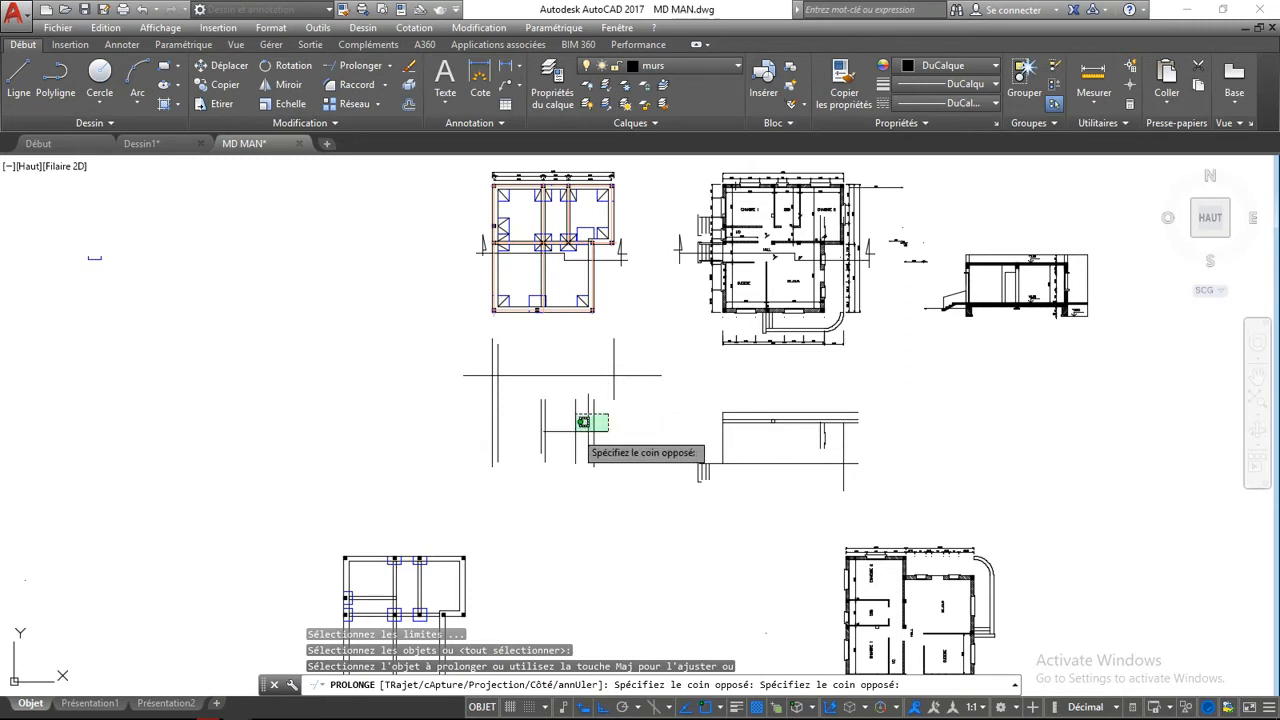
click(576, 430)
click(562, 424)
click(538, 418)
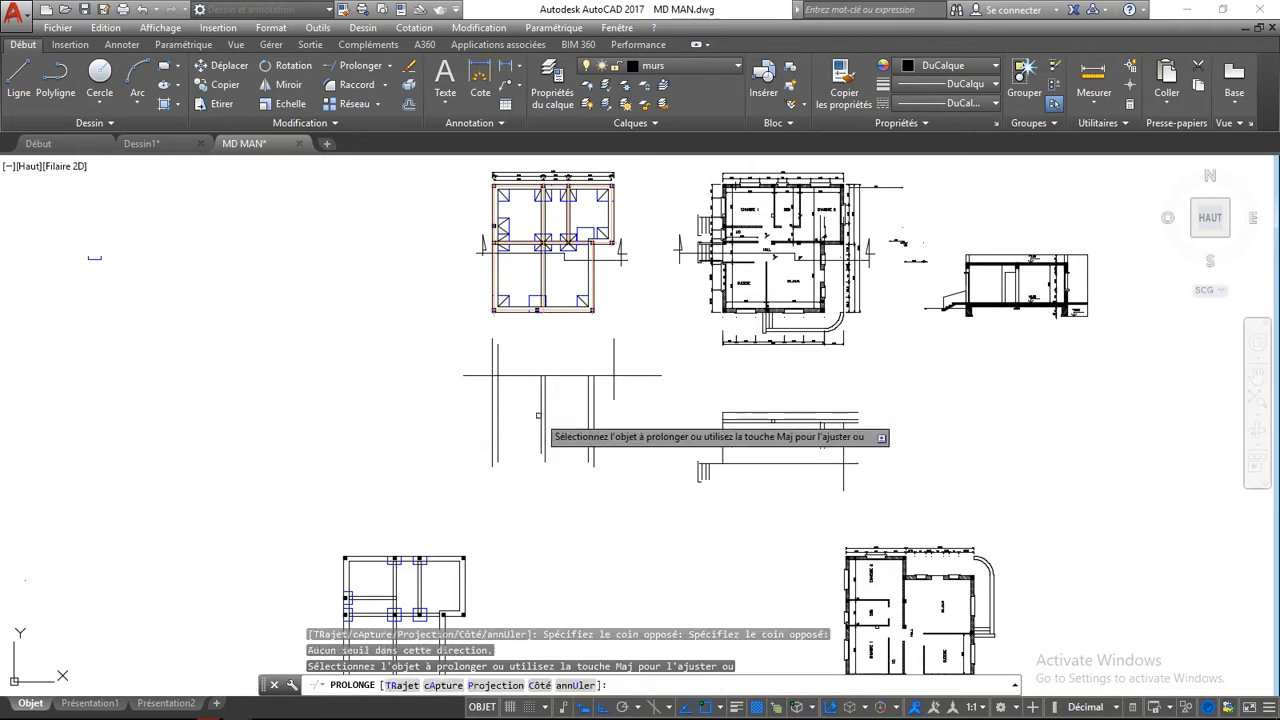
- Trim the outer vertical lines above the horizontal line and cut its overhangs beyond the leftmost and rightmost verticals
click(520, 368)
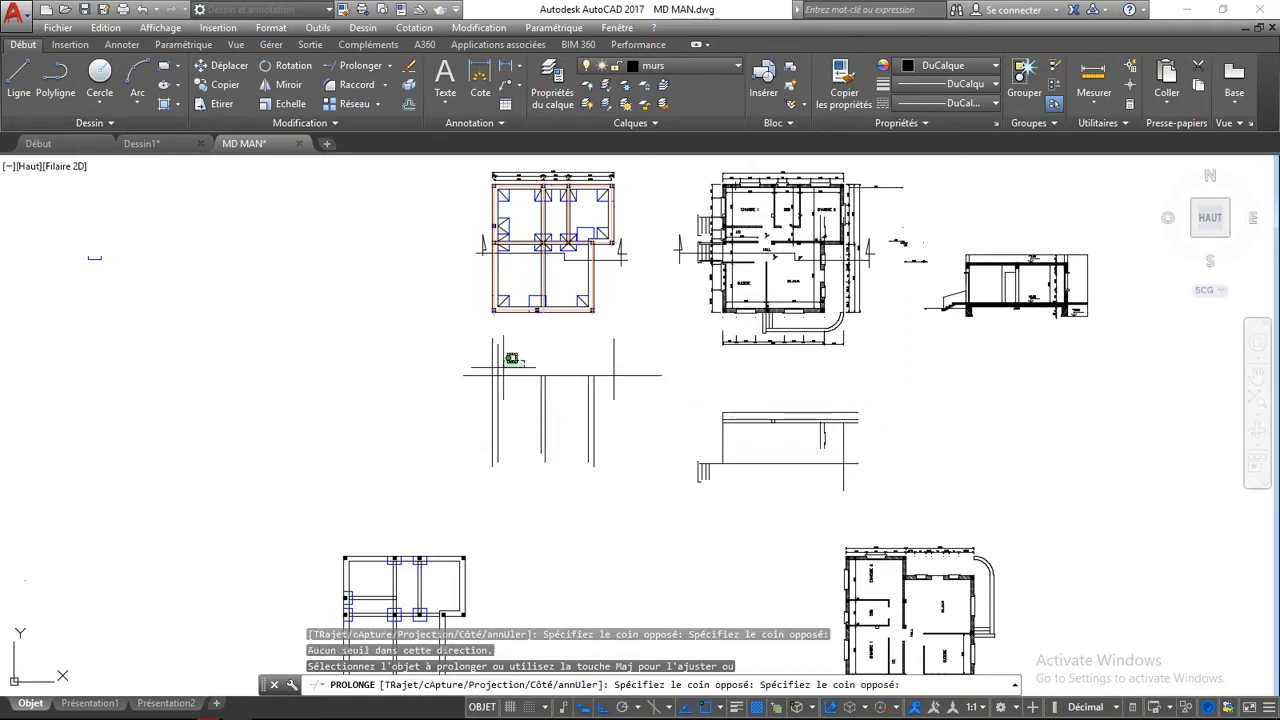
shift+click(472, 369)
click(474, 367)
shift+click(472, 390)
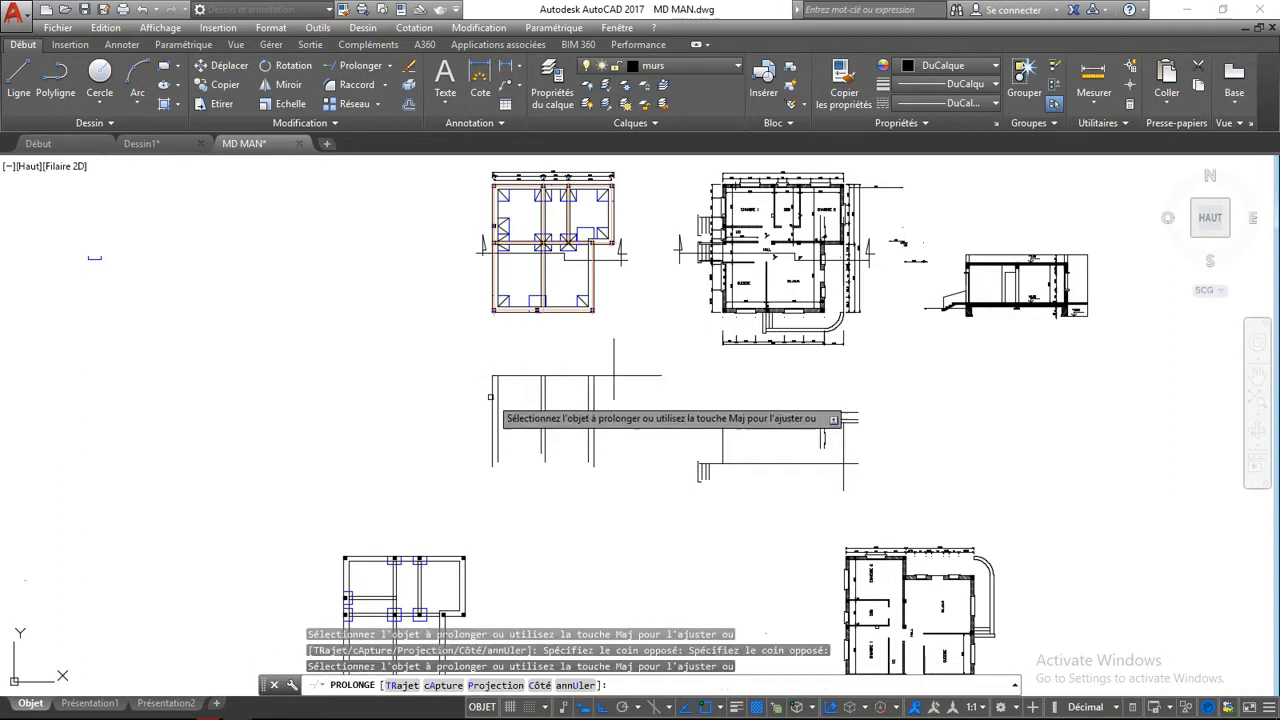
click(633, 357)
shift+click(602, 345)
click(658, 356)
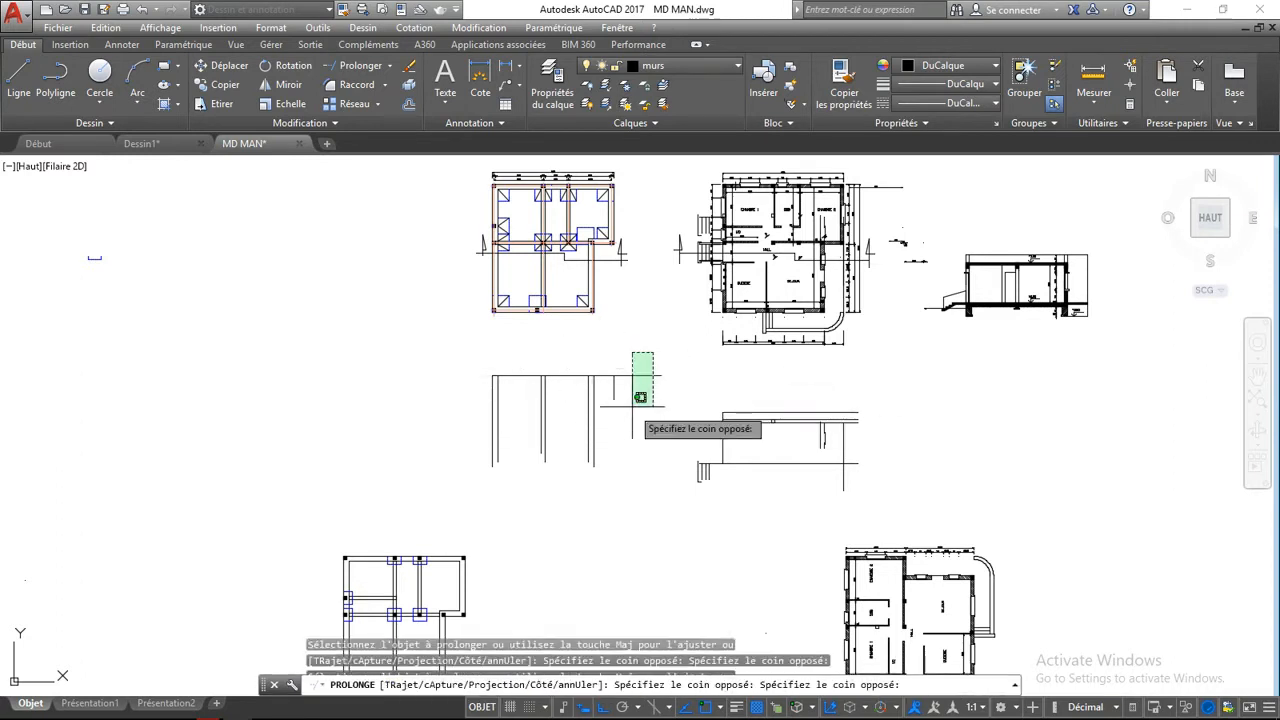
shift+click(632, 408)
right_click(628, 338)
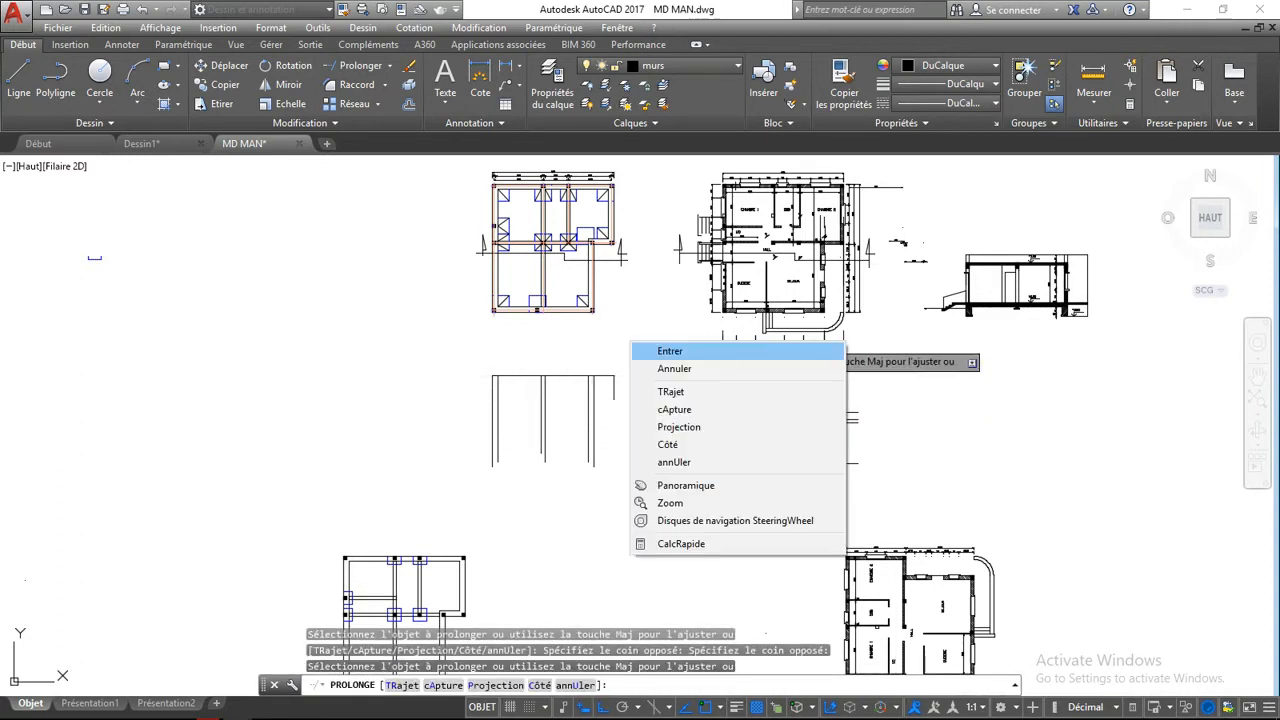
click(655, 347)
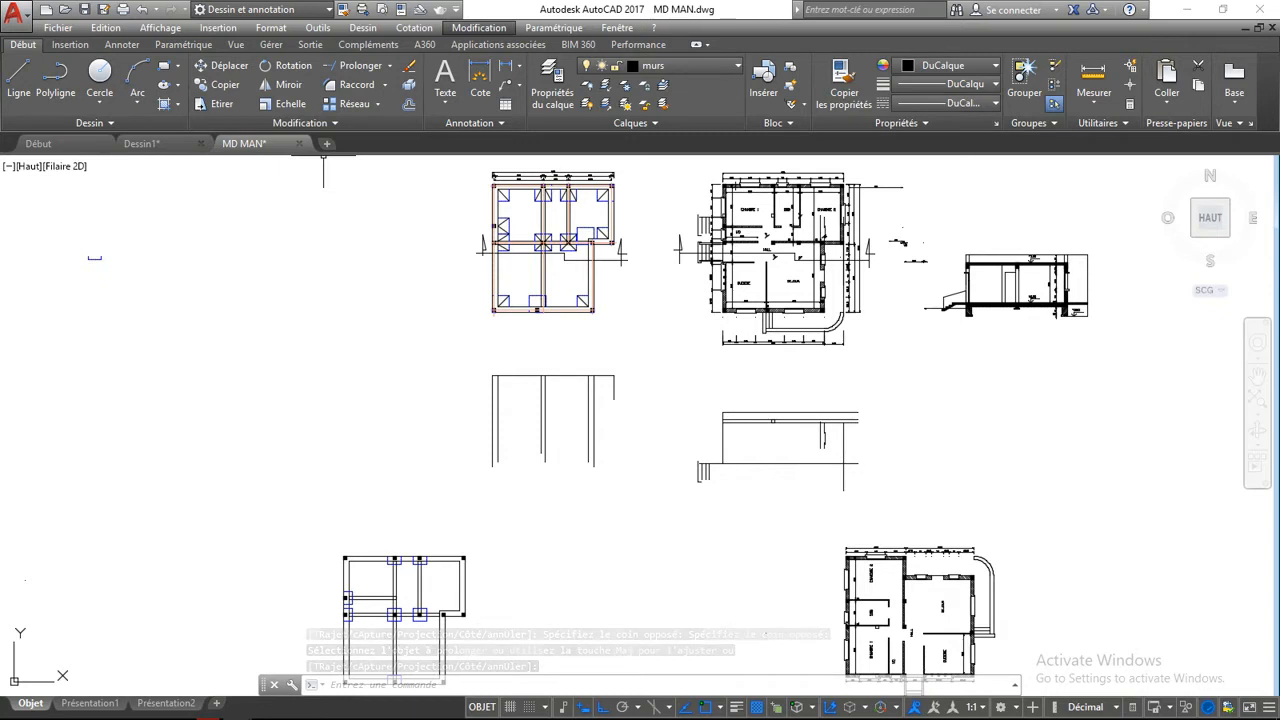
click(478, 28)
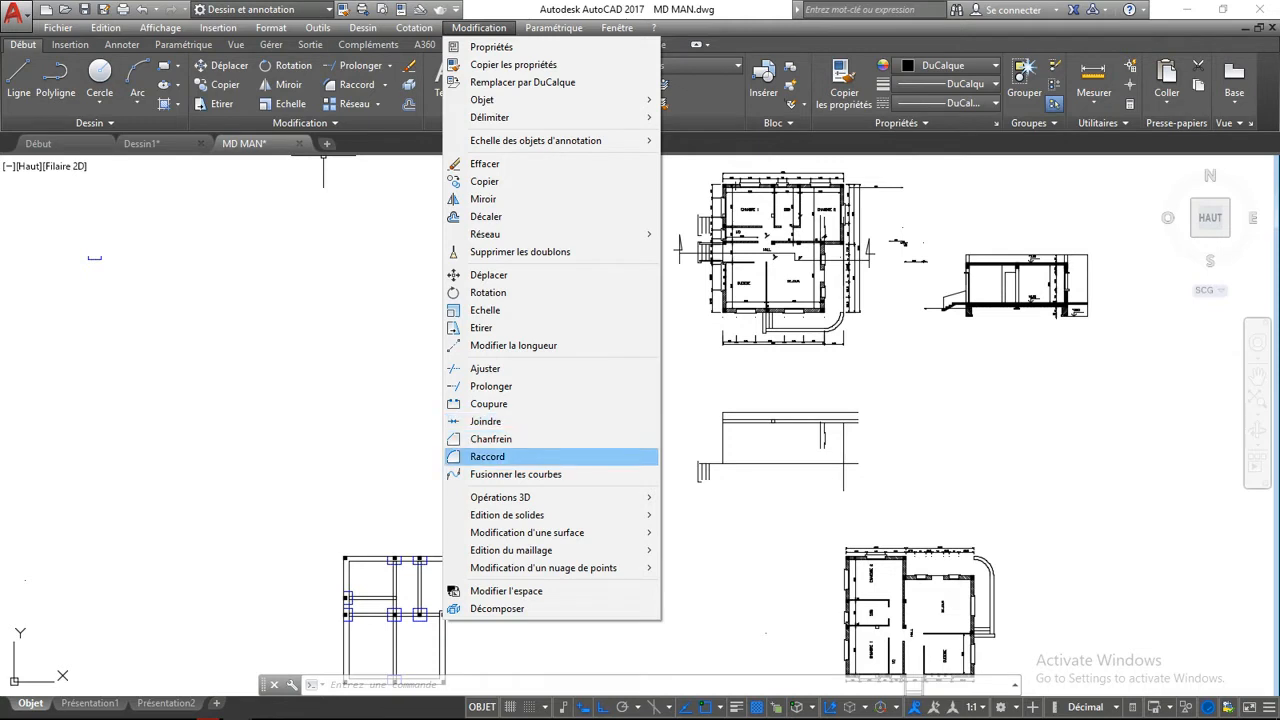
mouse_move(500, 497)
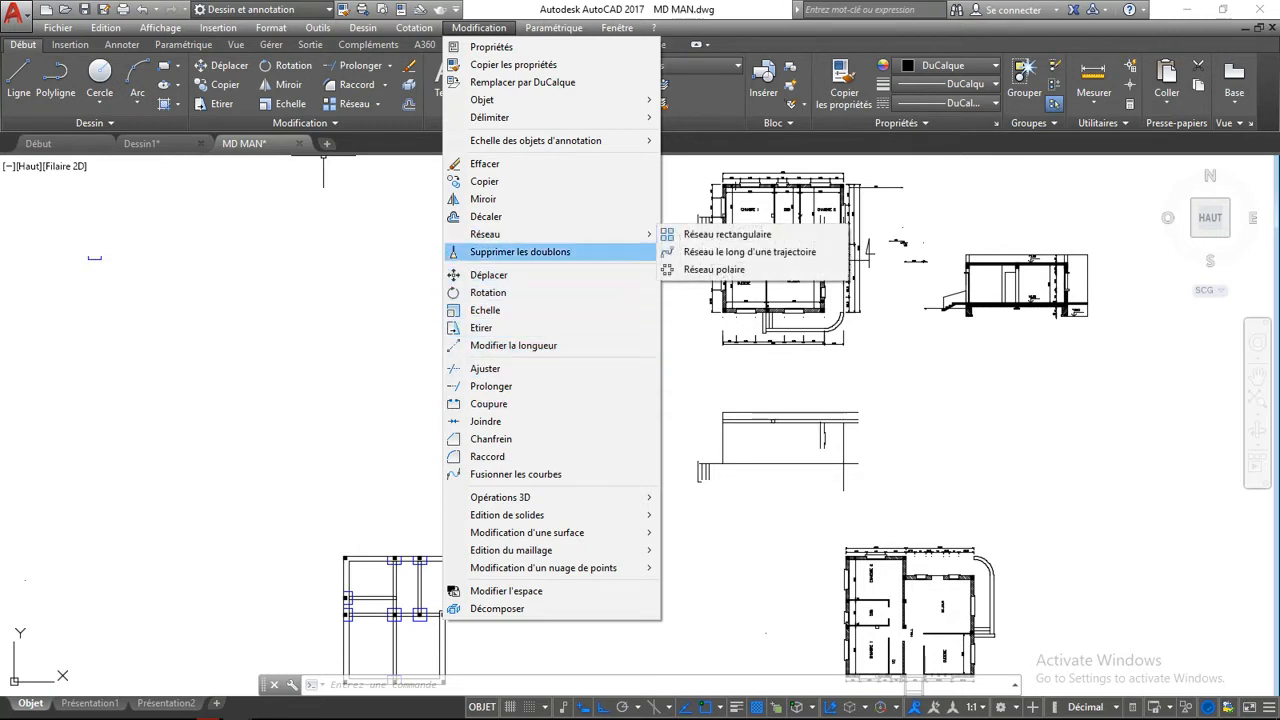
click(275, 358)
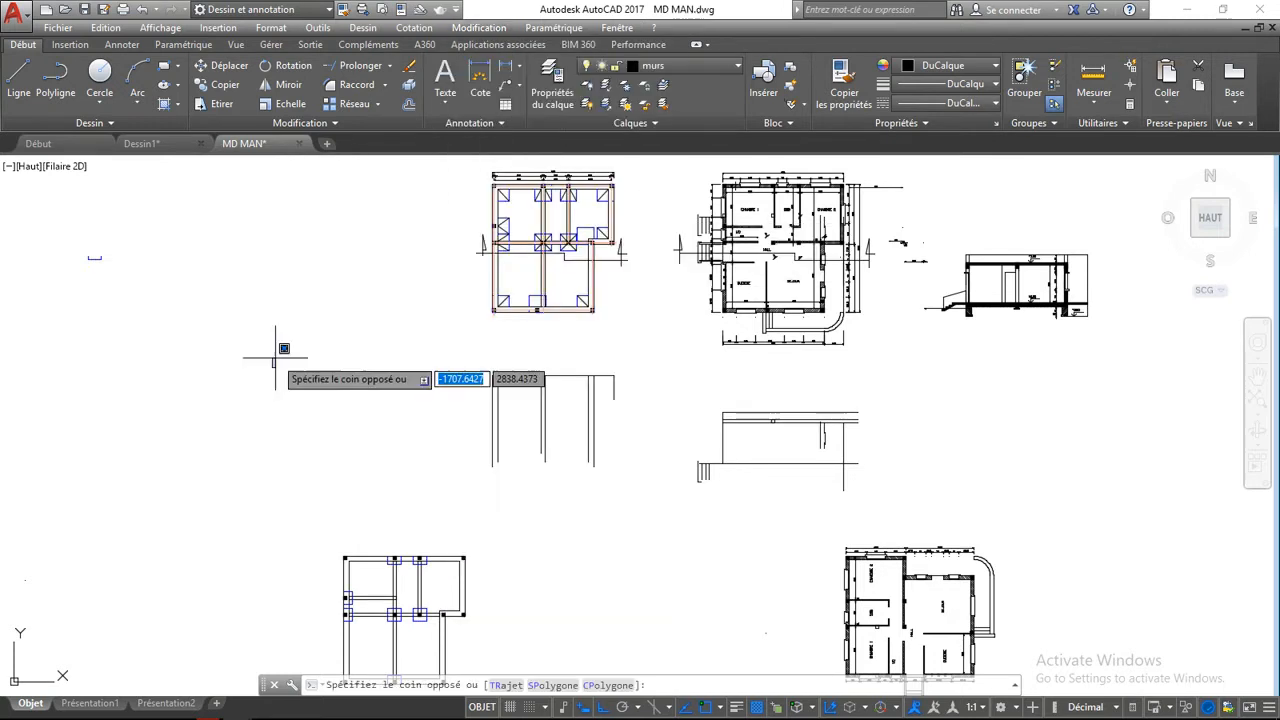
click(286, 174)
click(304, 123)
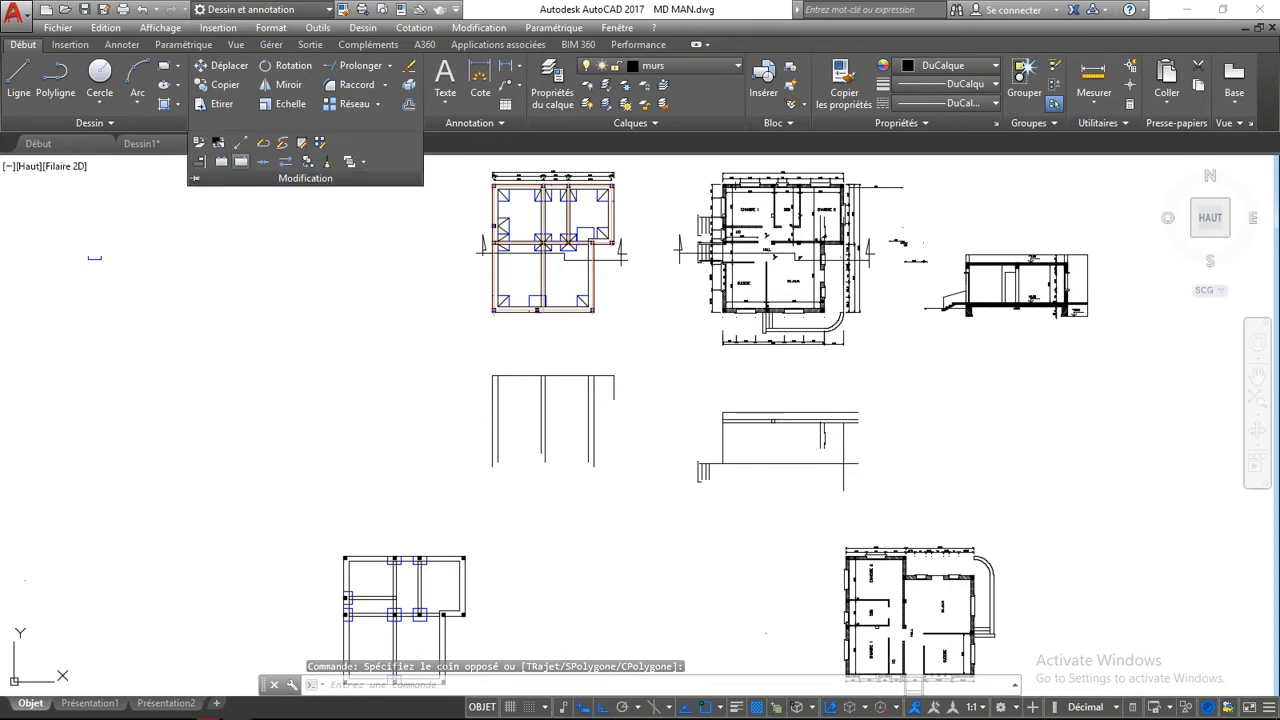
- Try to break the top horizontal line at its intersection with the right wall's outer edge and check the resulting segment
click(240, 161)
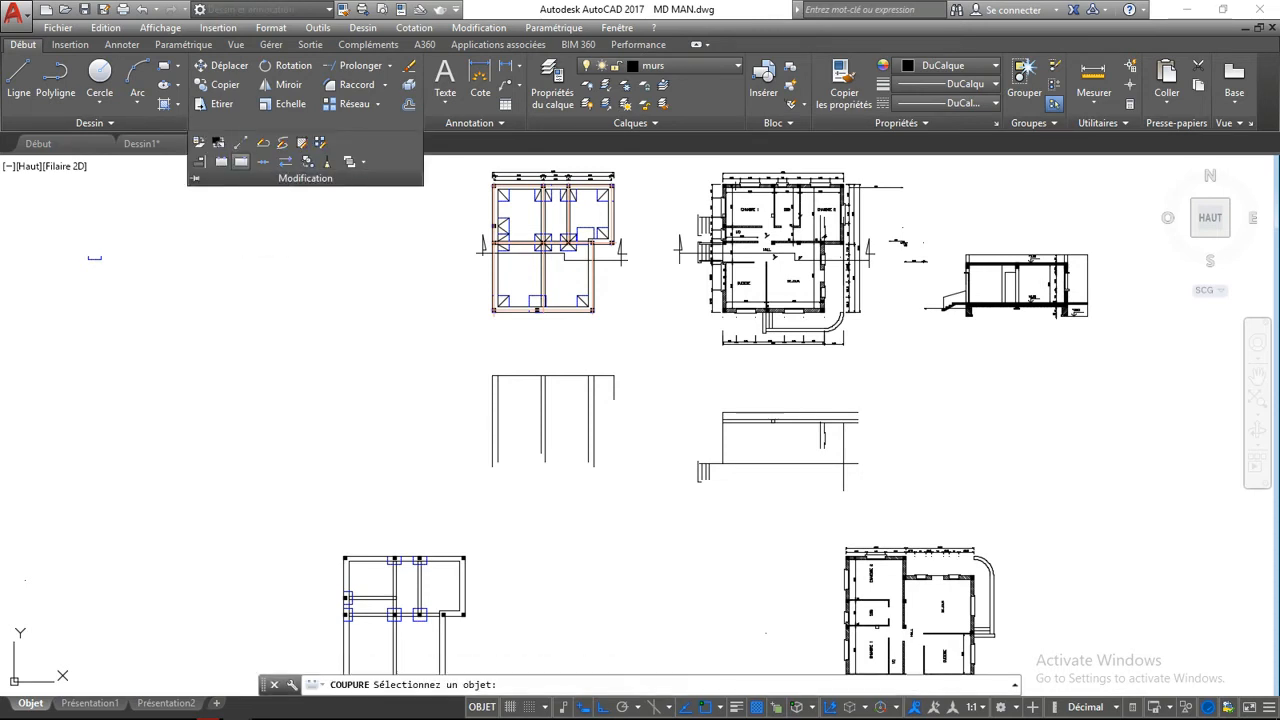
click(240, 161)
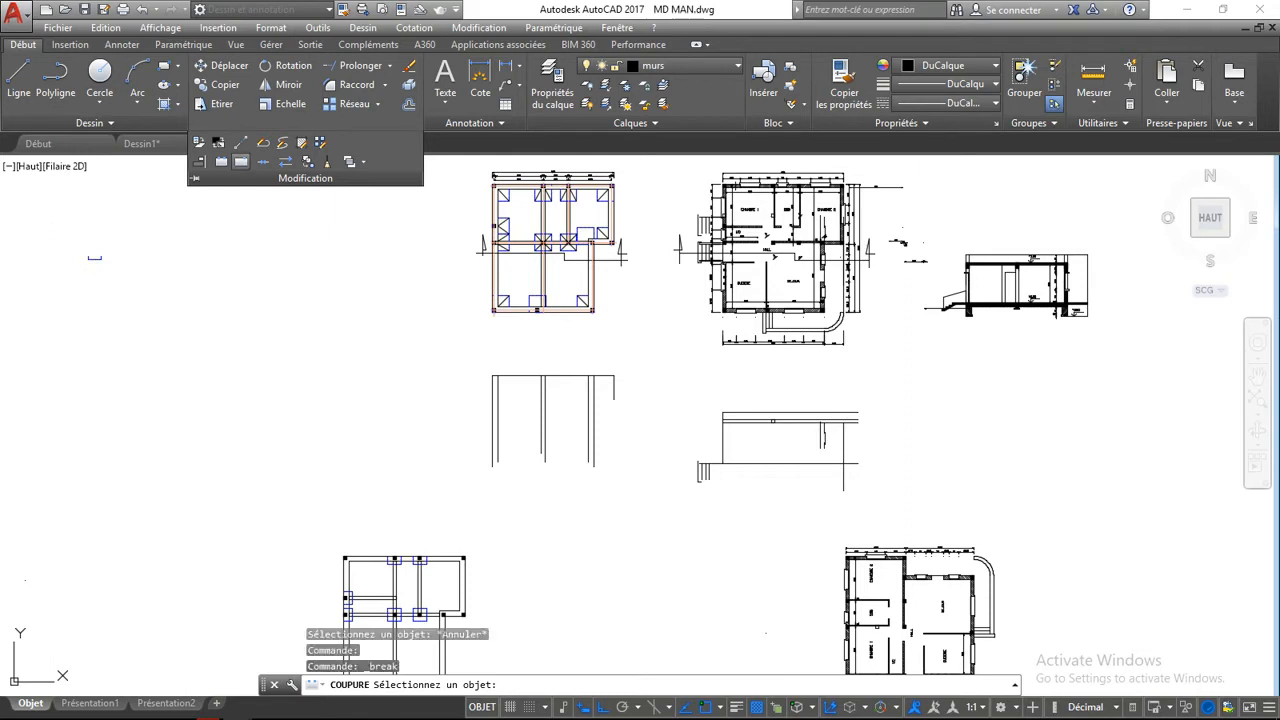
click(593, 376)
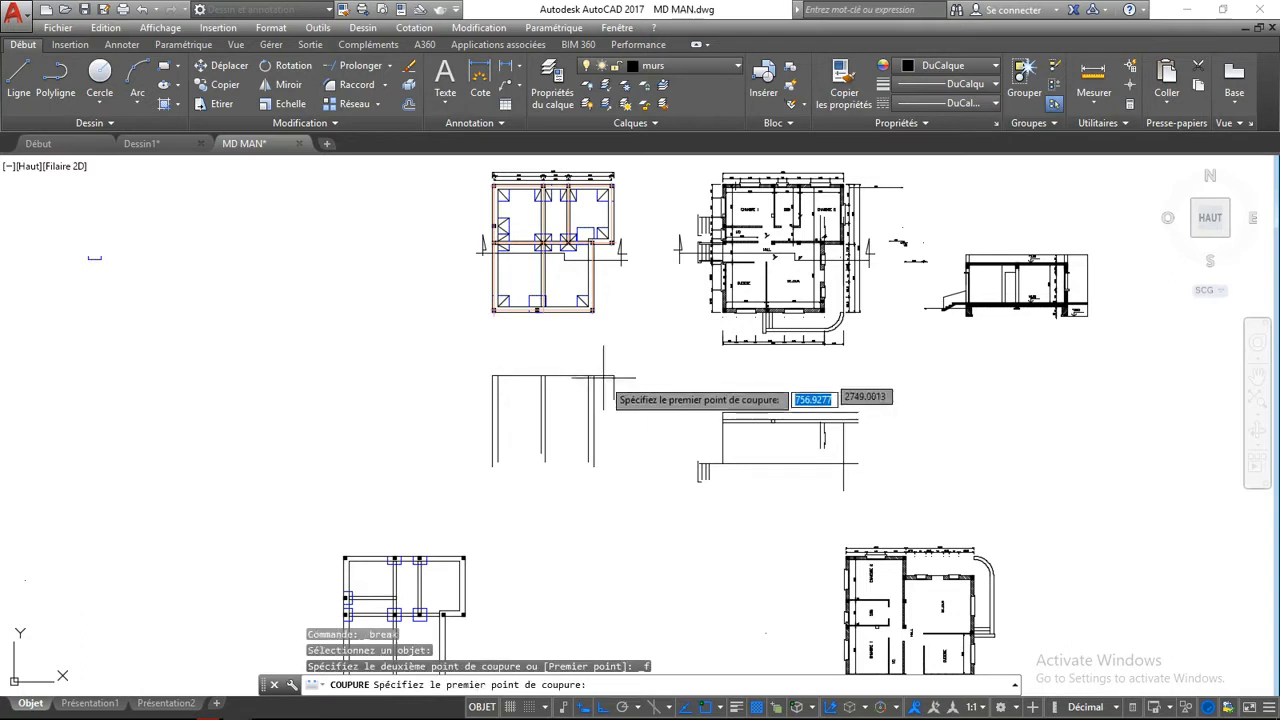
scroll(597, 377, up, 8)
click(522, 338)
text(@)
key(Return)
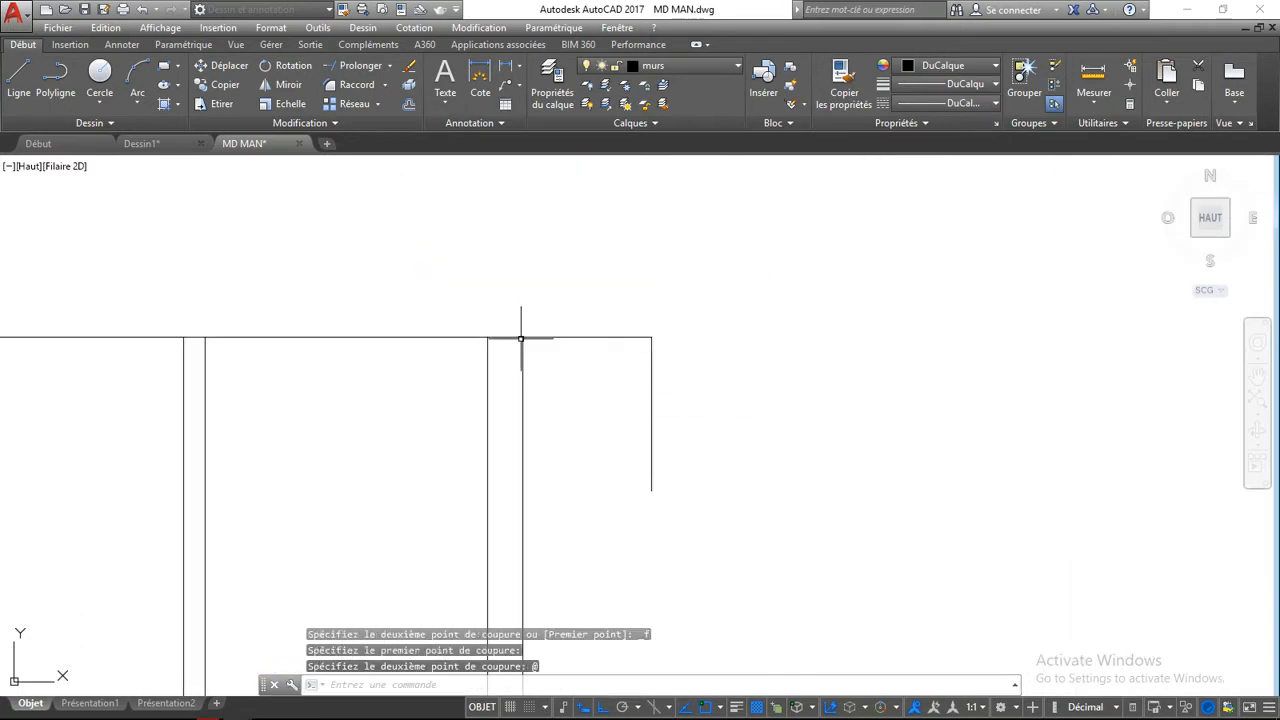
scroll(583, 354, down, 3)
click(580, 342)
click(603, 363)
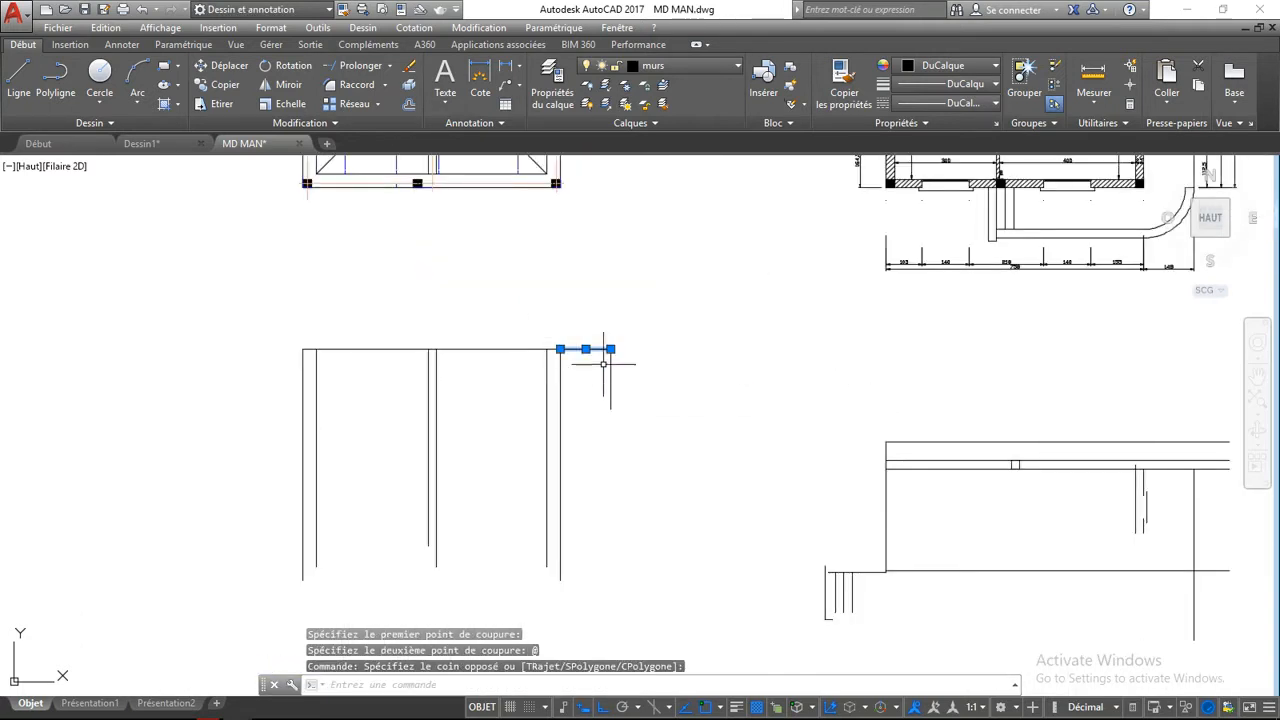
key(Escape)
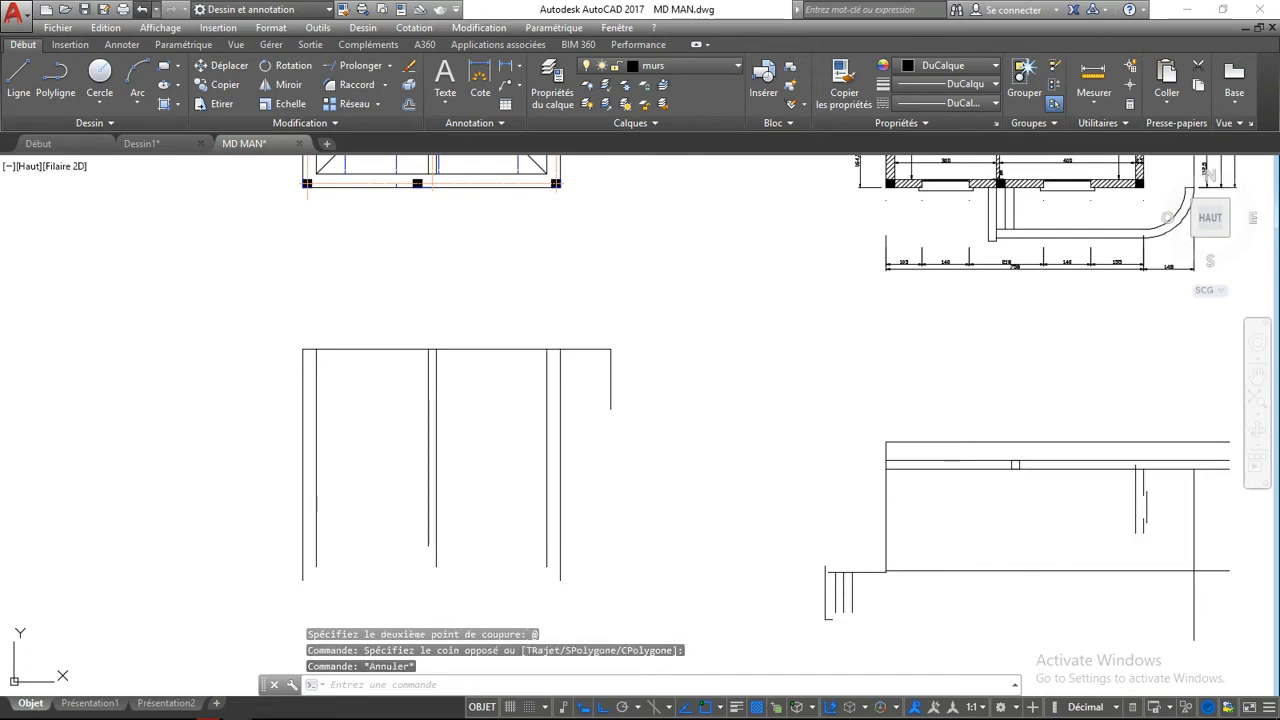
- Undo the break made in the top horizontal line
key(ctrl+z)
click(520, 330)
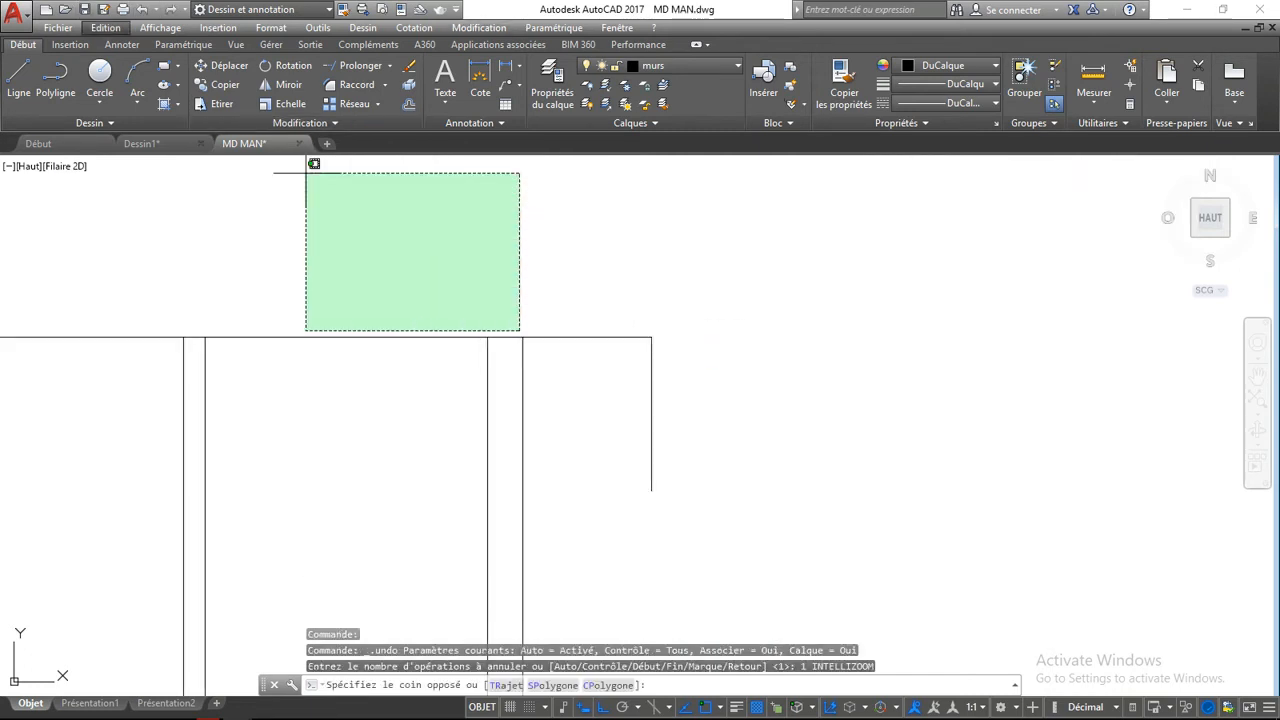
click(273, 190)
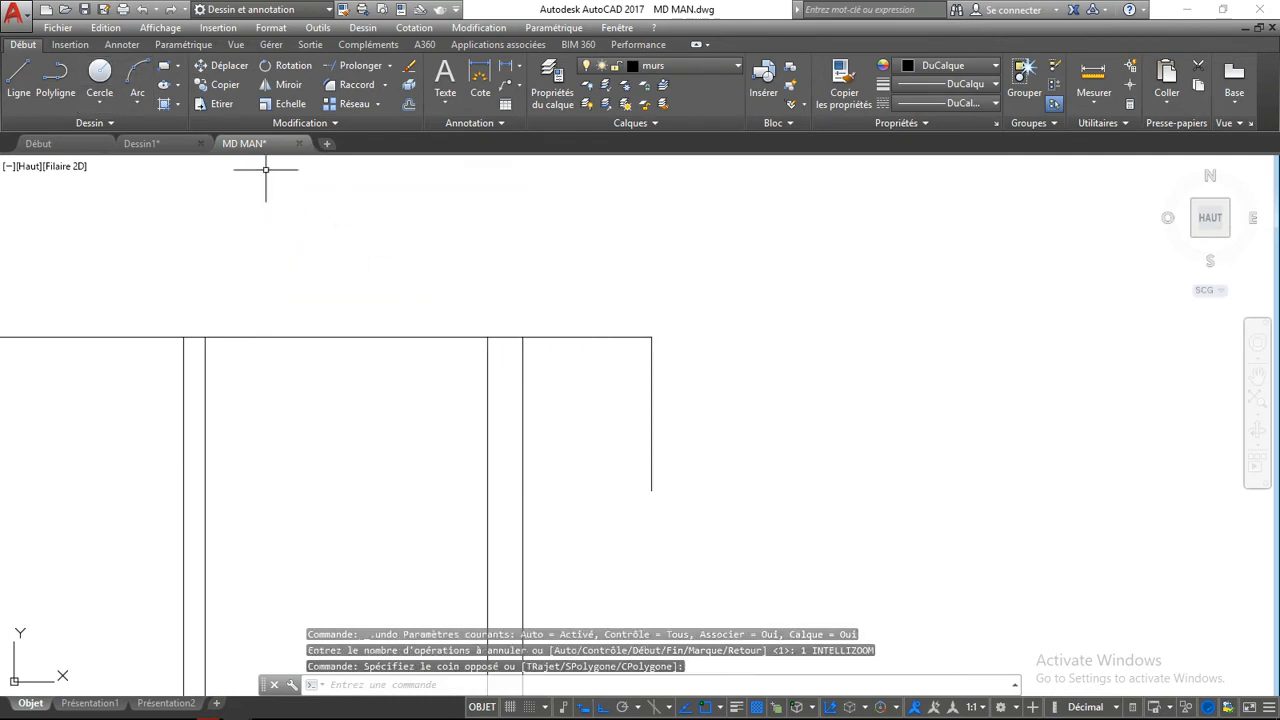
key(ctrl+z)
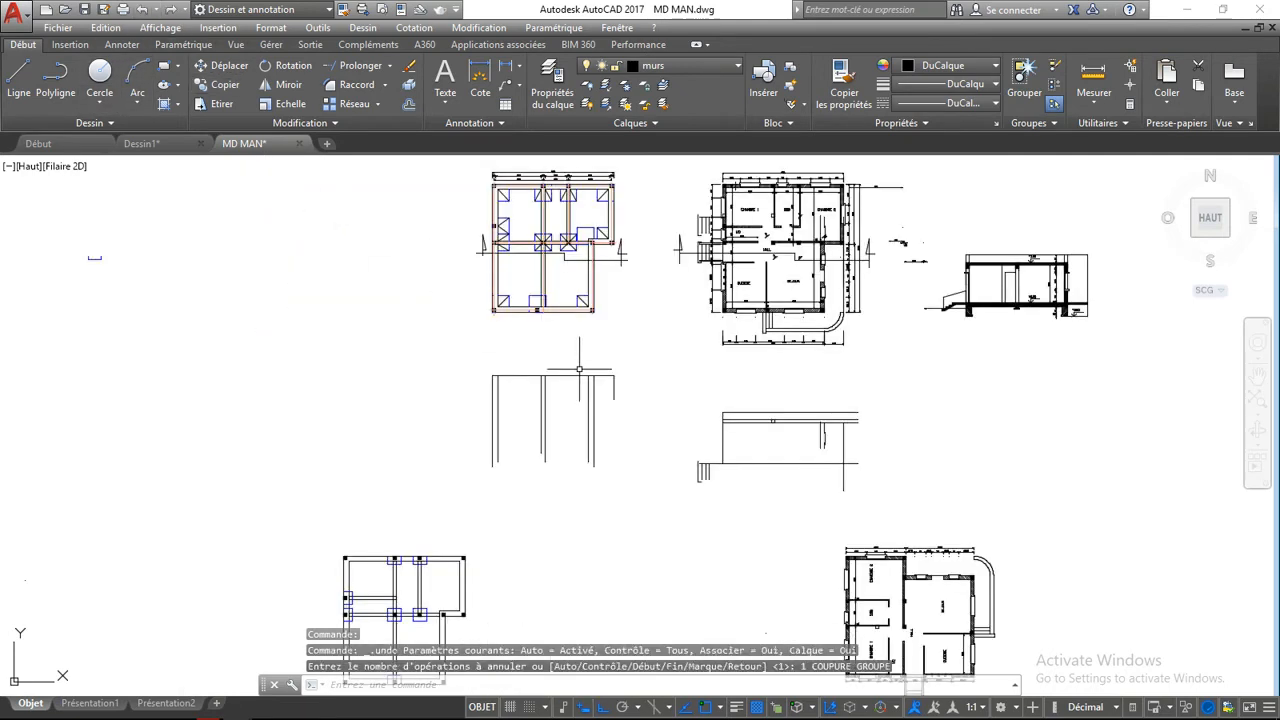
- Break the top horizontal line at a single point on the right wall's outer edge and check both resulting segments
scroll(575, 382, up, 6)
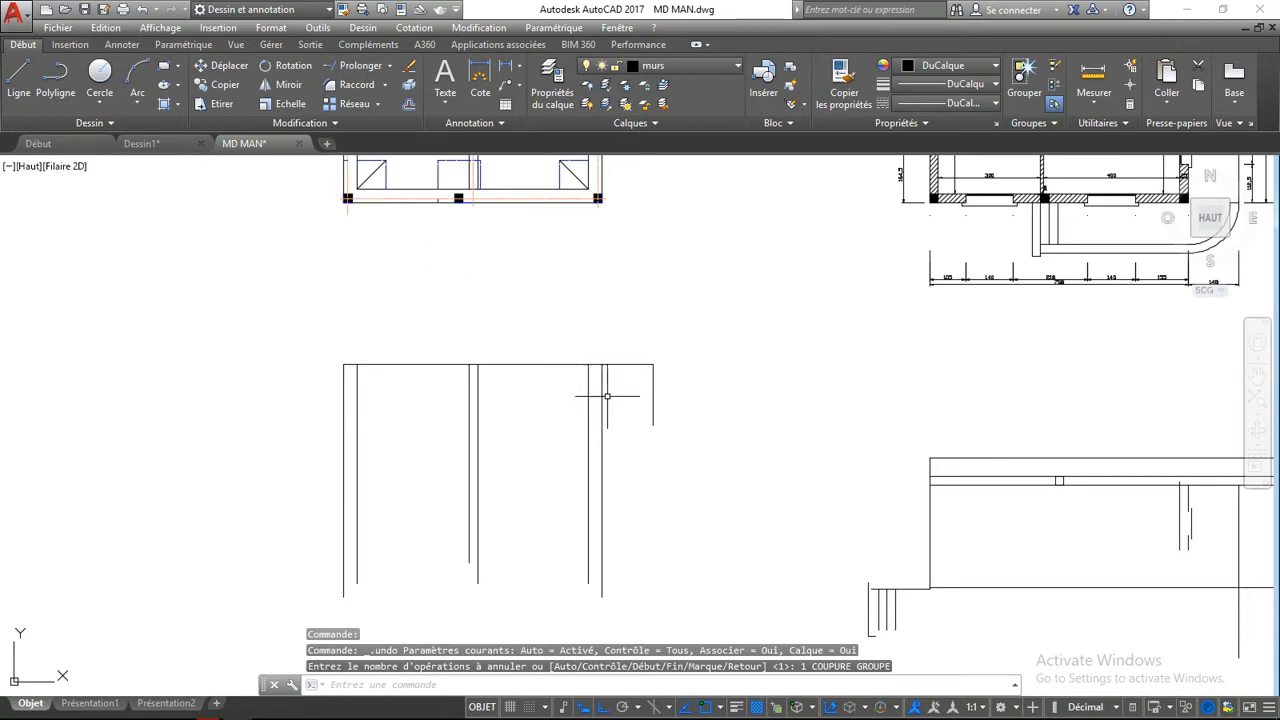
click(517, 377)
click(507, 399)
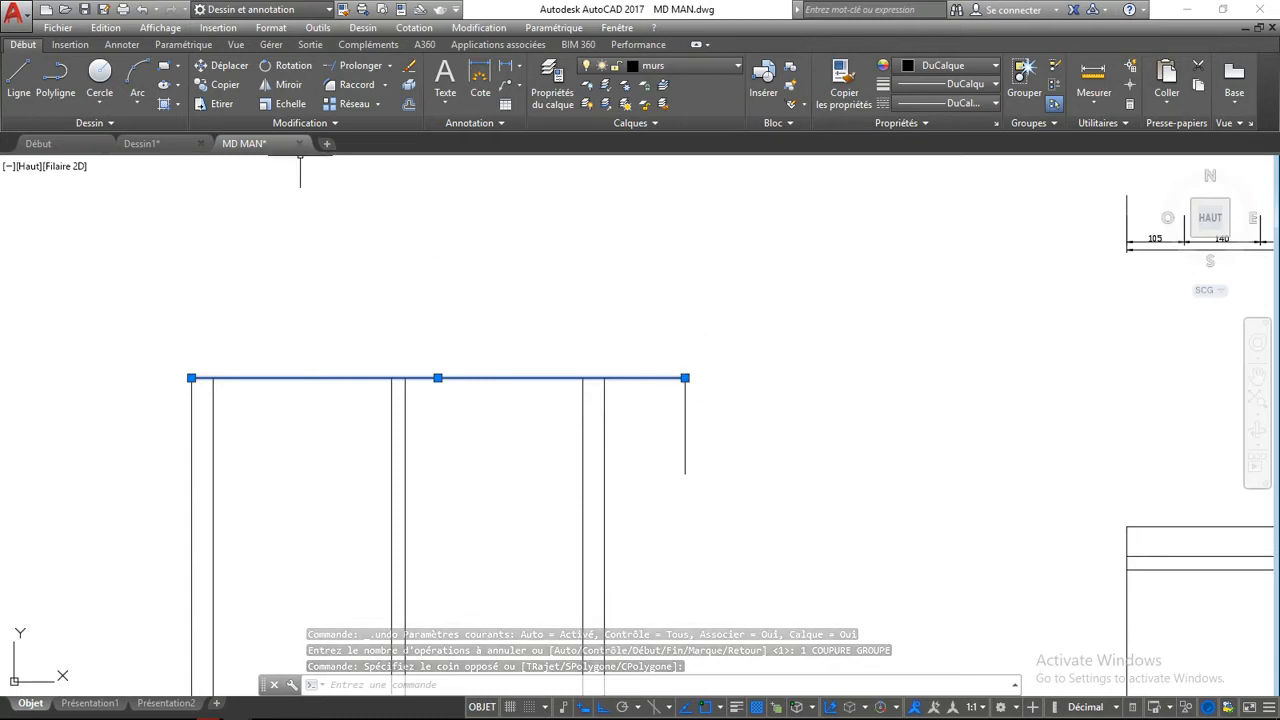
click(300, 122)
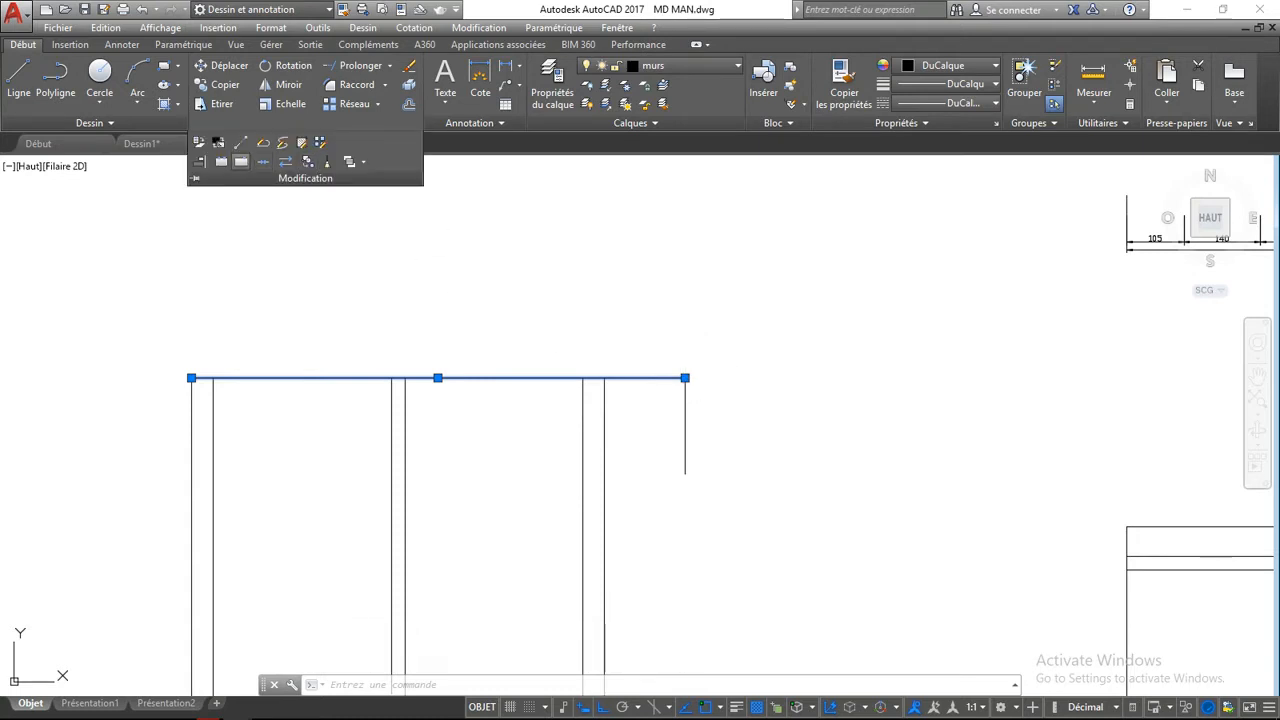
click(240, 161)
click(519, 377)
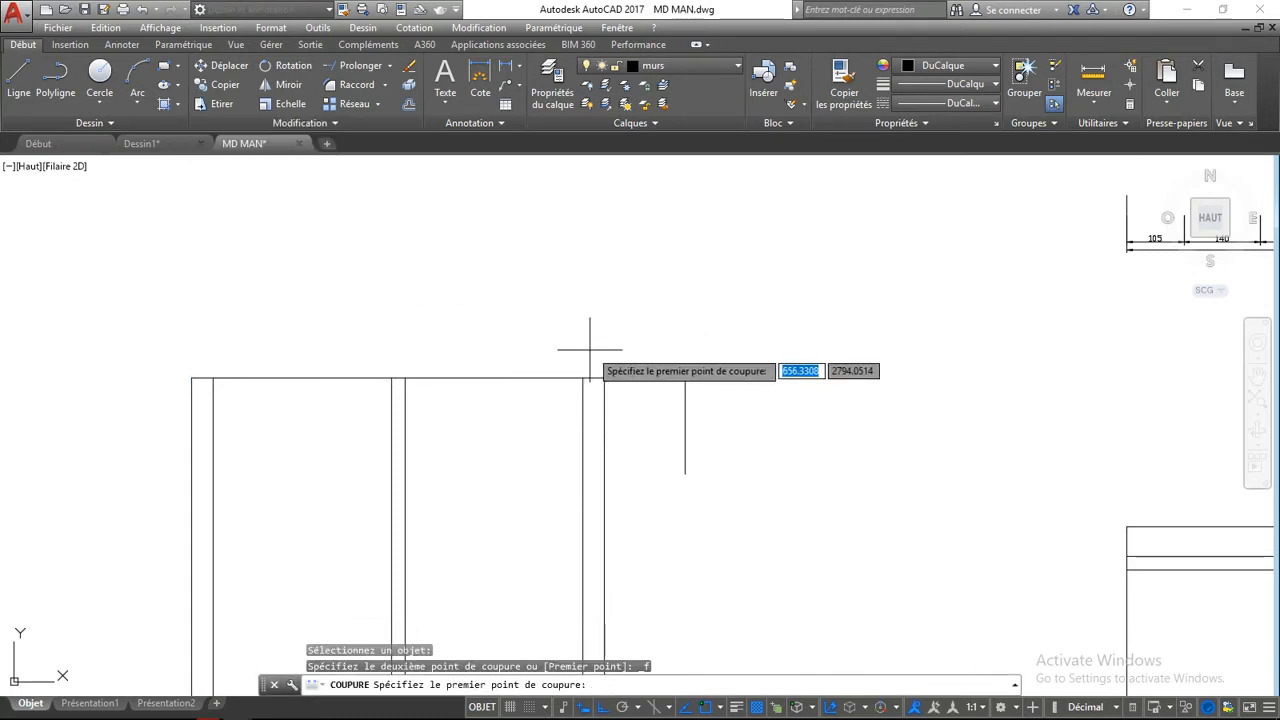
click(604, 378)
text(@)
key(Return)
click(497, 346)
click(465, 410)
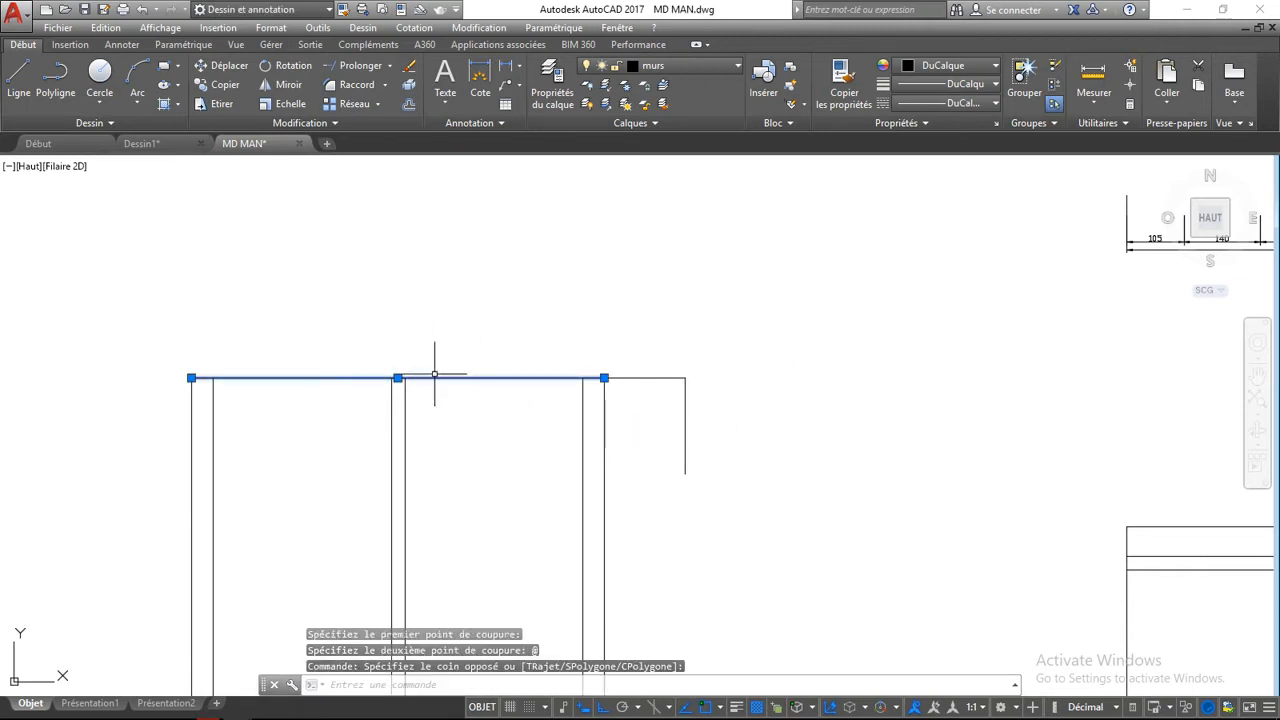
key(Escape)
click(646, 346)
click(634, 412)
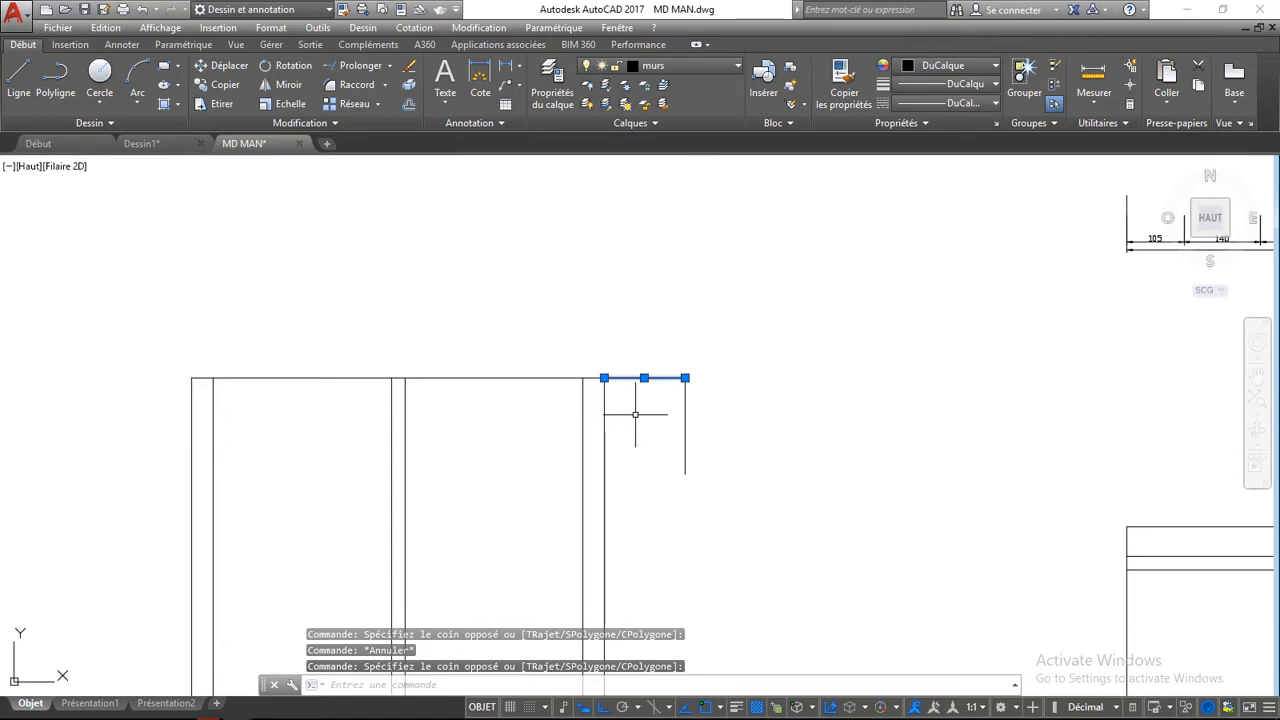
key(Escape)
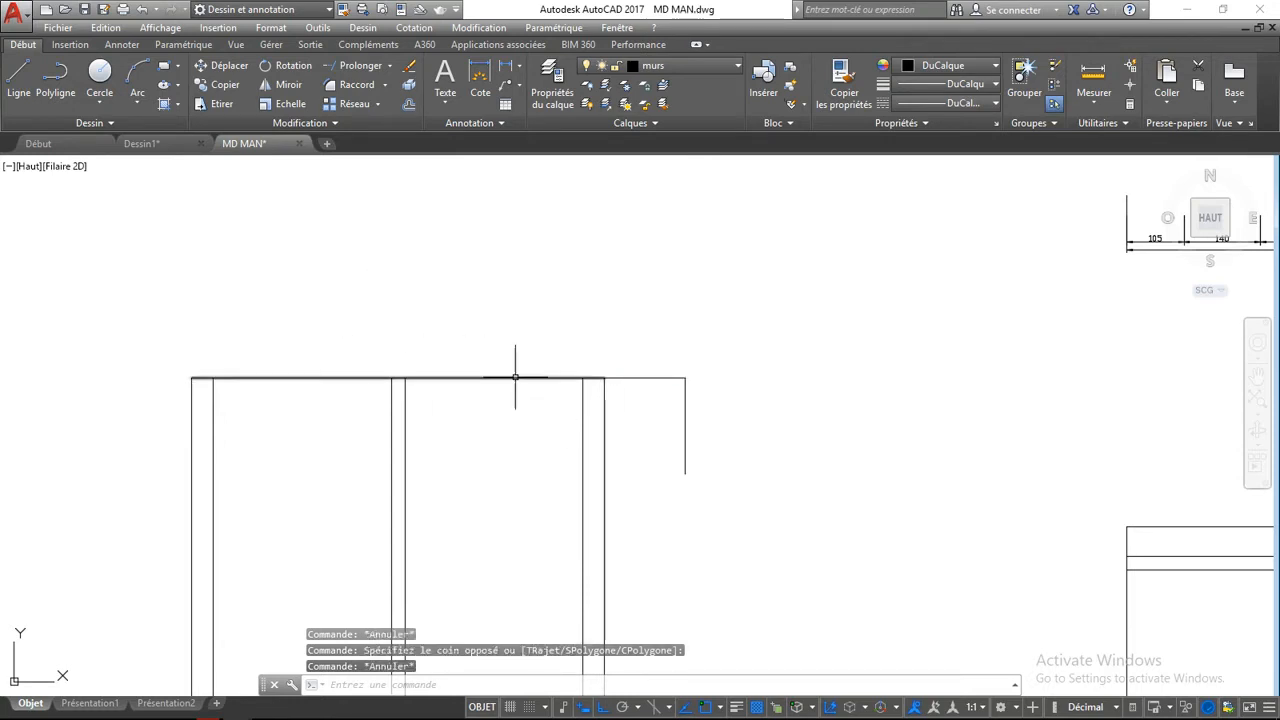
- Copy the long segment of the top line straight down at distances of 10, 30 and 40
middle_drag(569, 378, 624, 322)
click(525, 295)
click(497, 358)
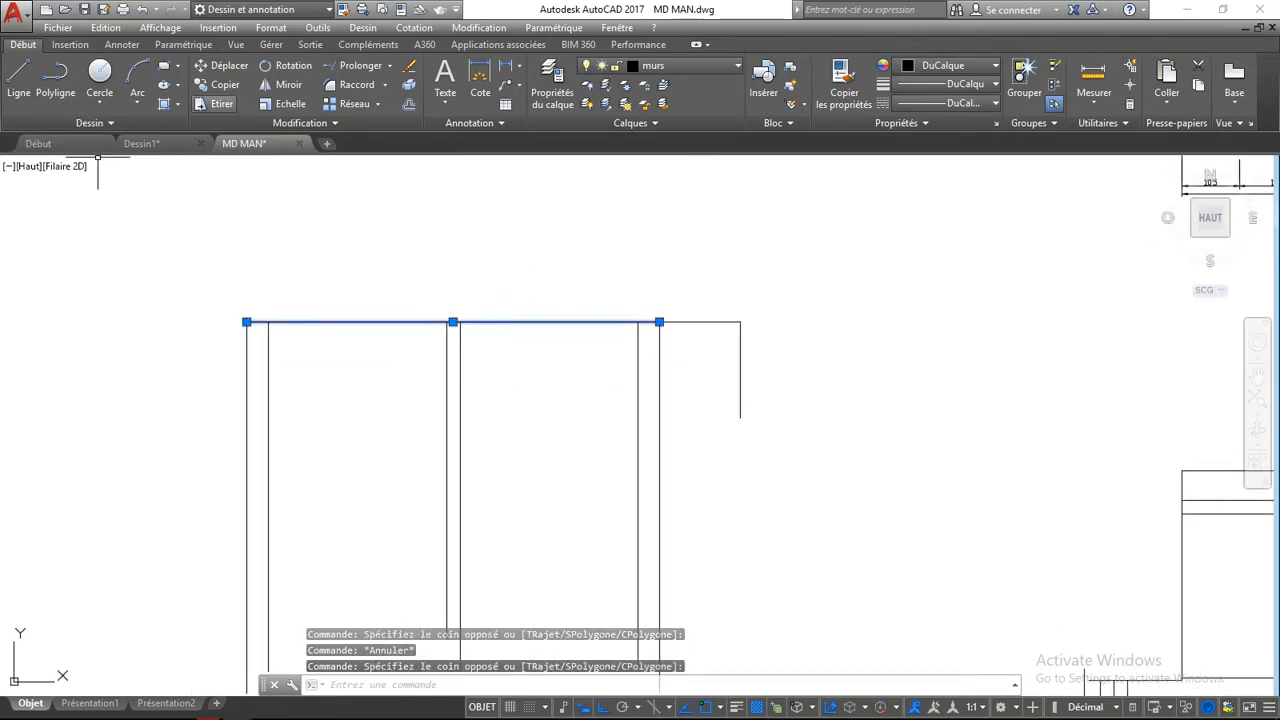
click(219, 84)
click(175, 234)
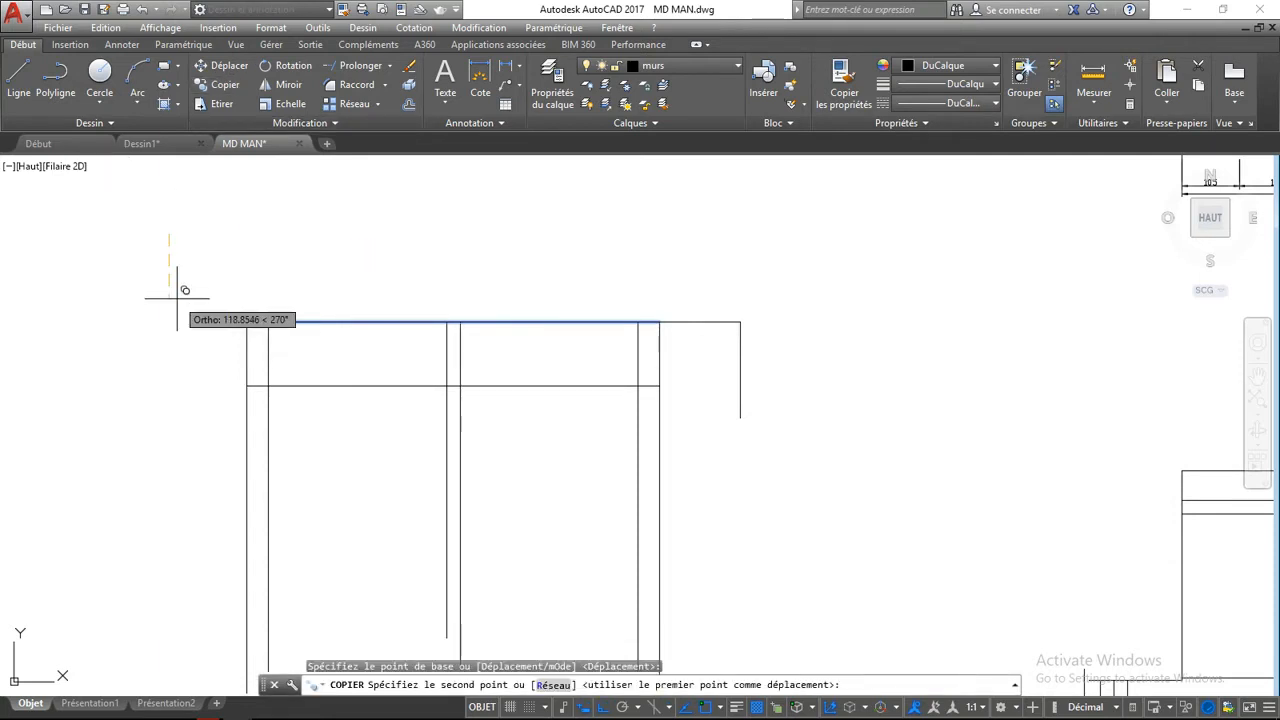
text(10)
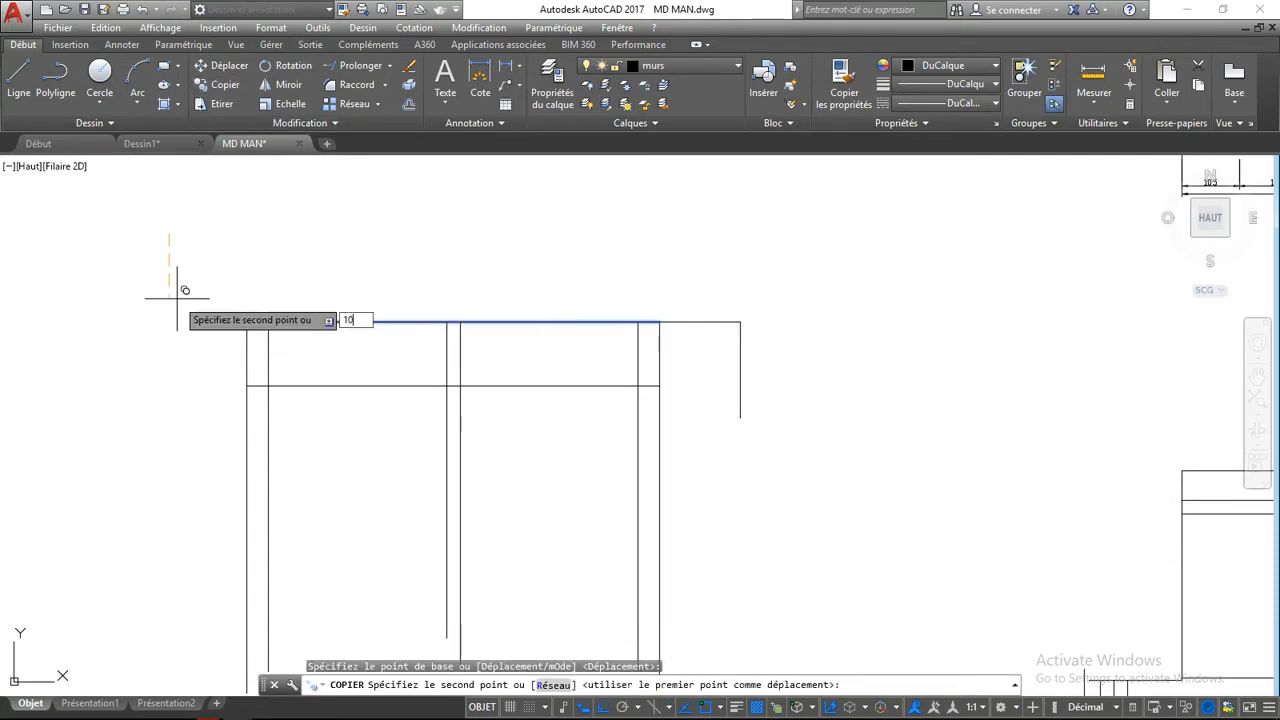
key(Return)
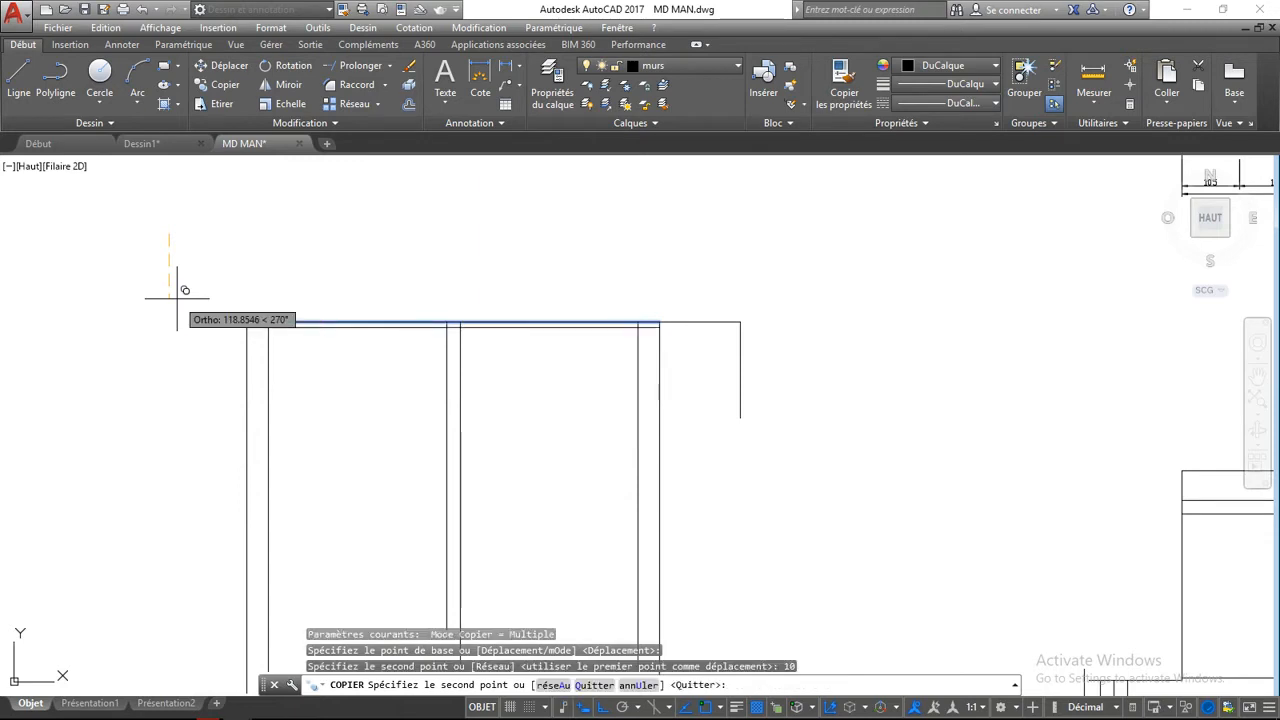
text(3)
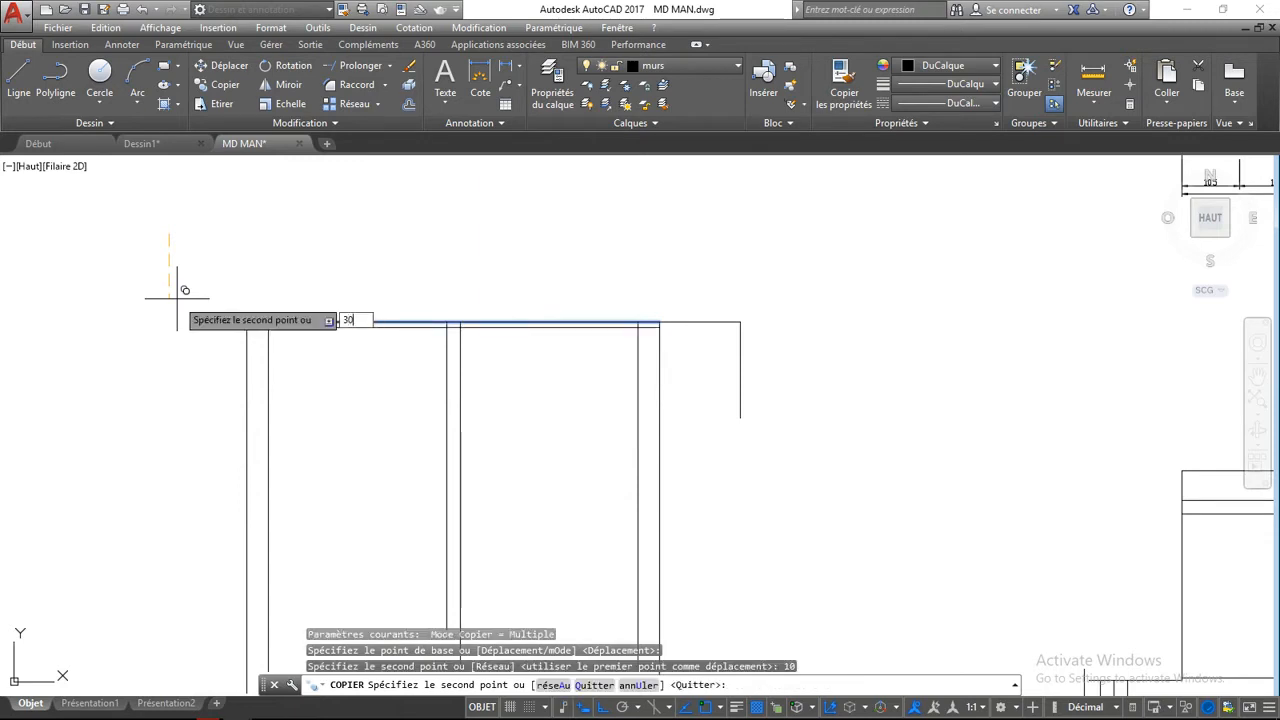
text(0)
key(Return)
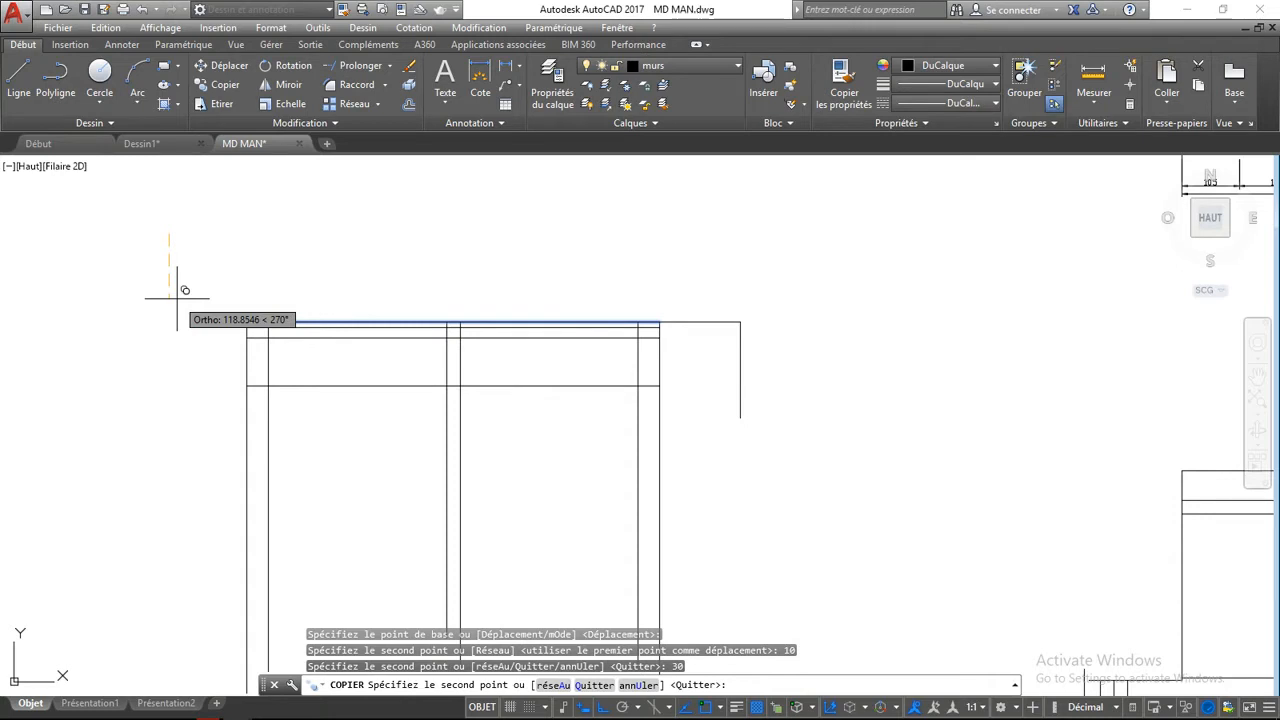
text(40)
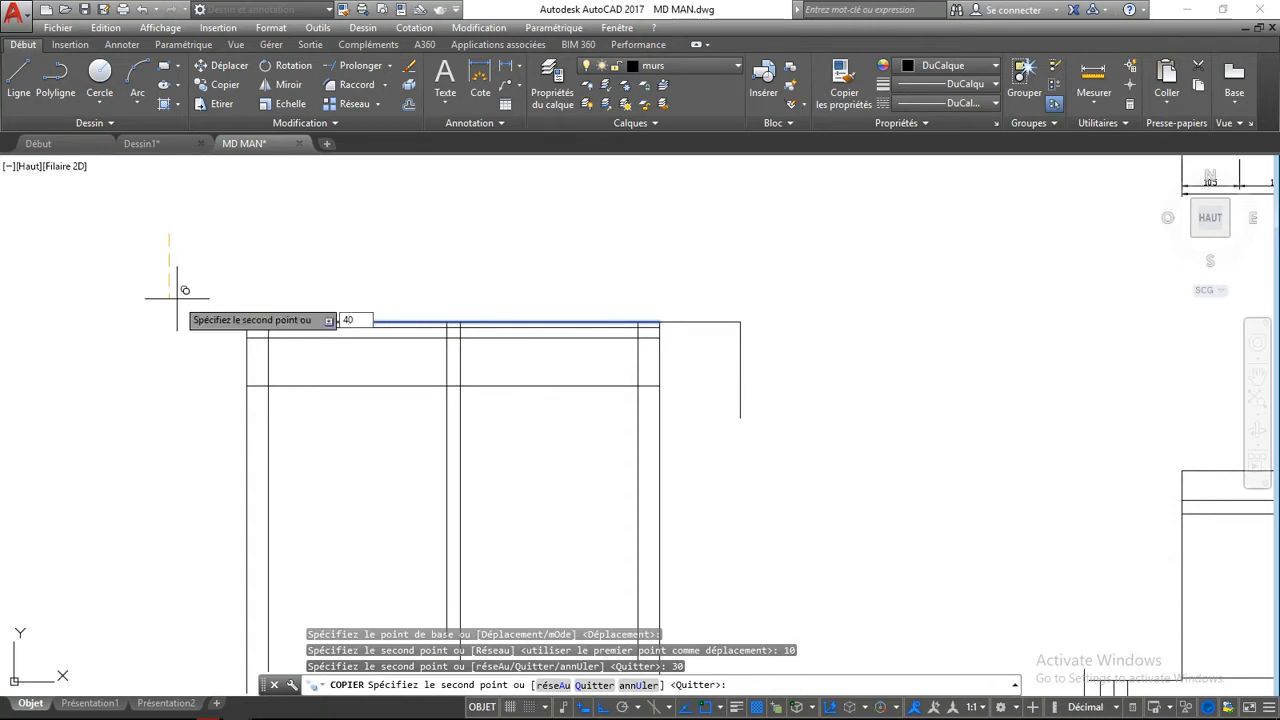
key(Return)
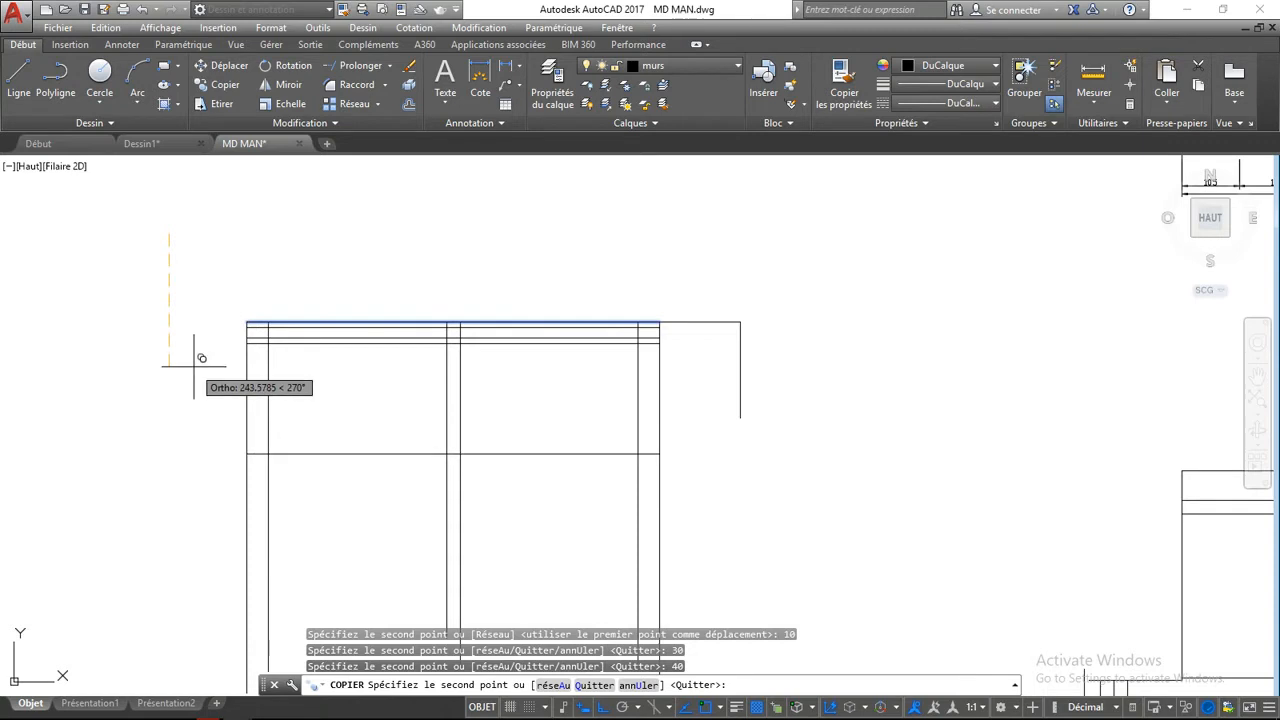
key(Escape)
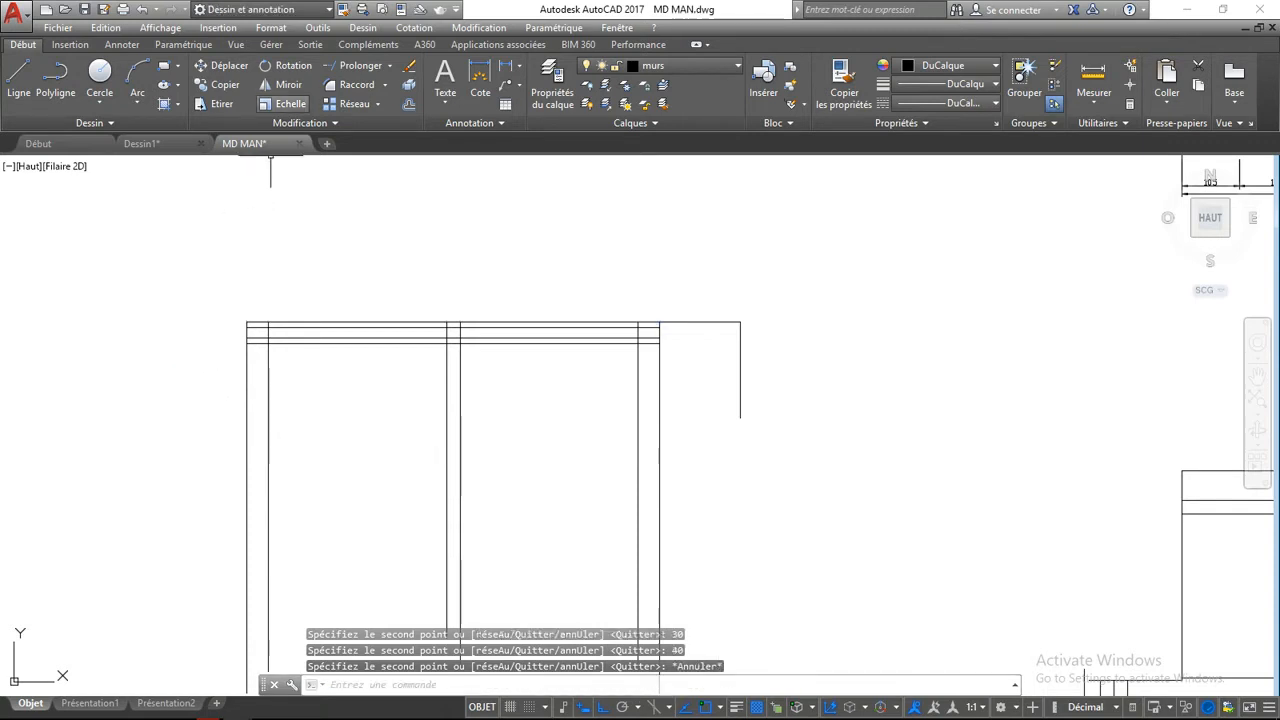
- Trim the first and lowest copied lines inside the left wall, and the second copied line between the left and middle walls
click(389, 65)
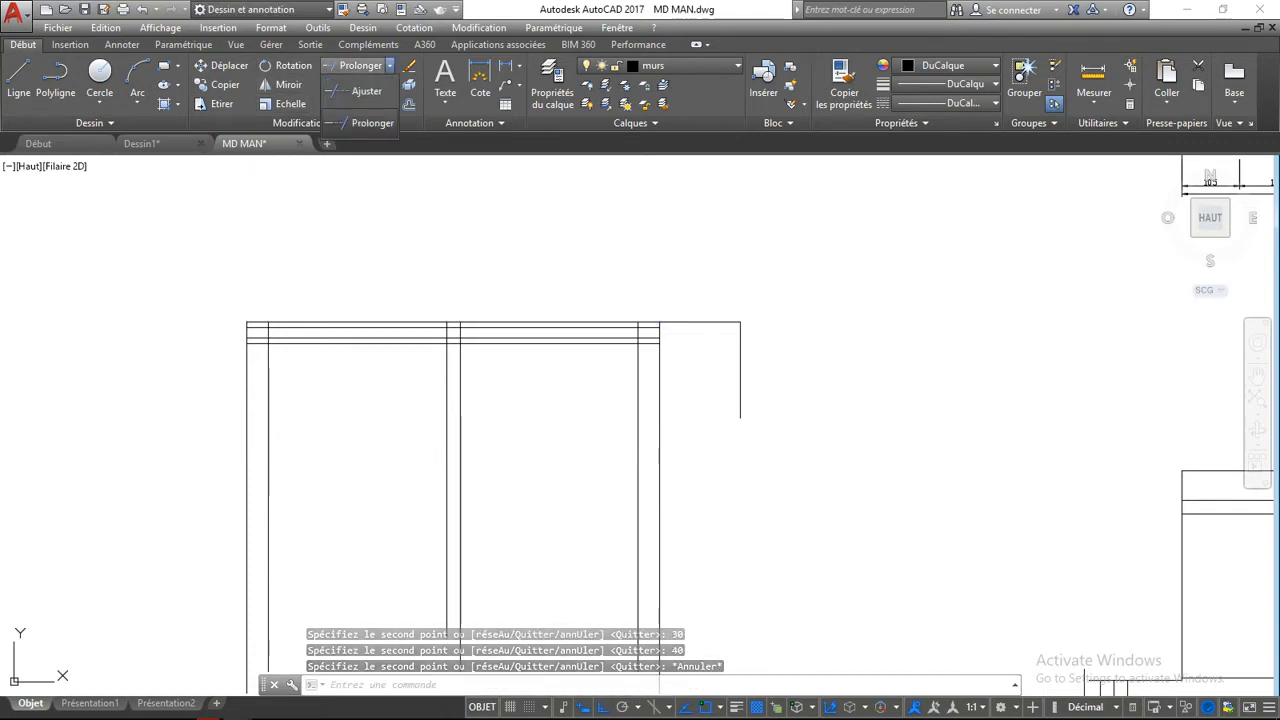
click(357, 91)
key(Return)
scroll(267, 340, up, 5)
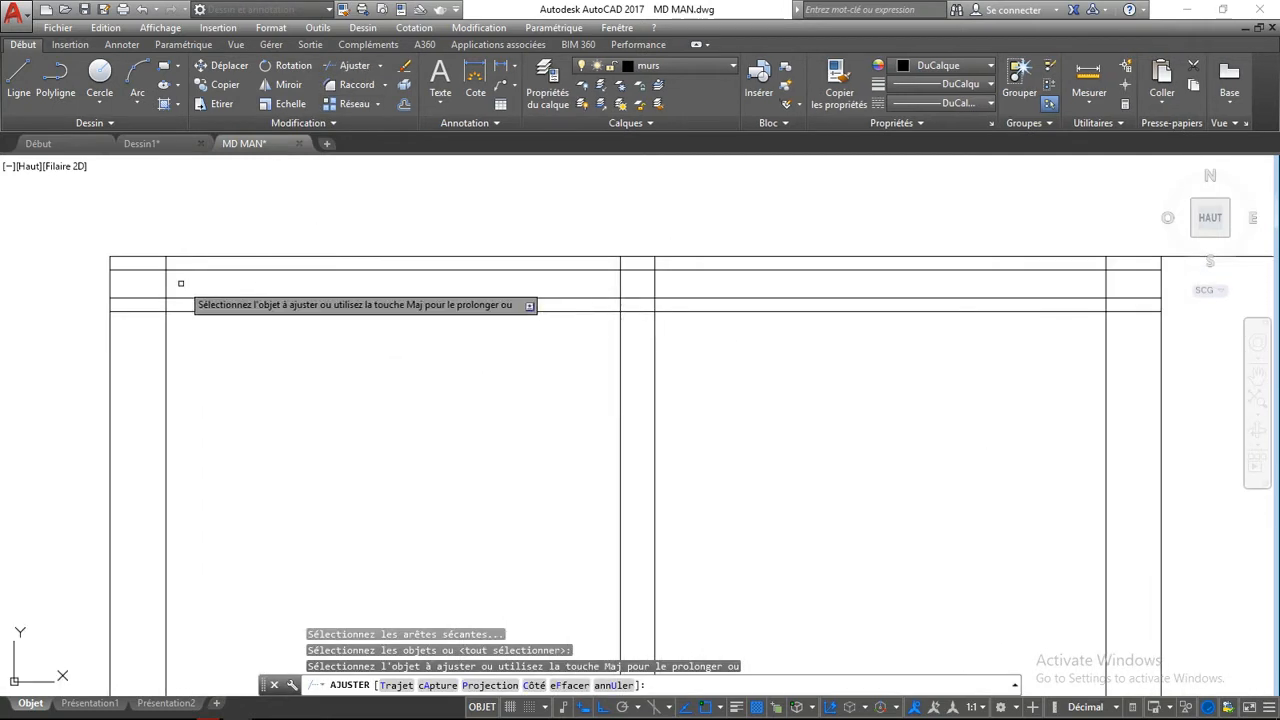
click(154, 269)
click(154, 309)
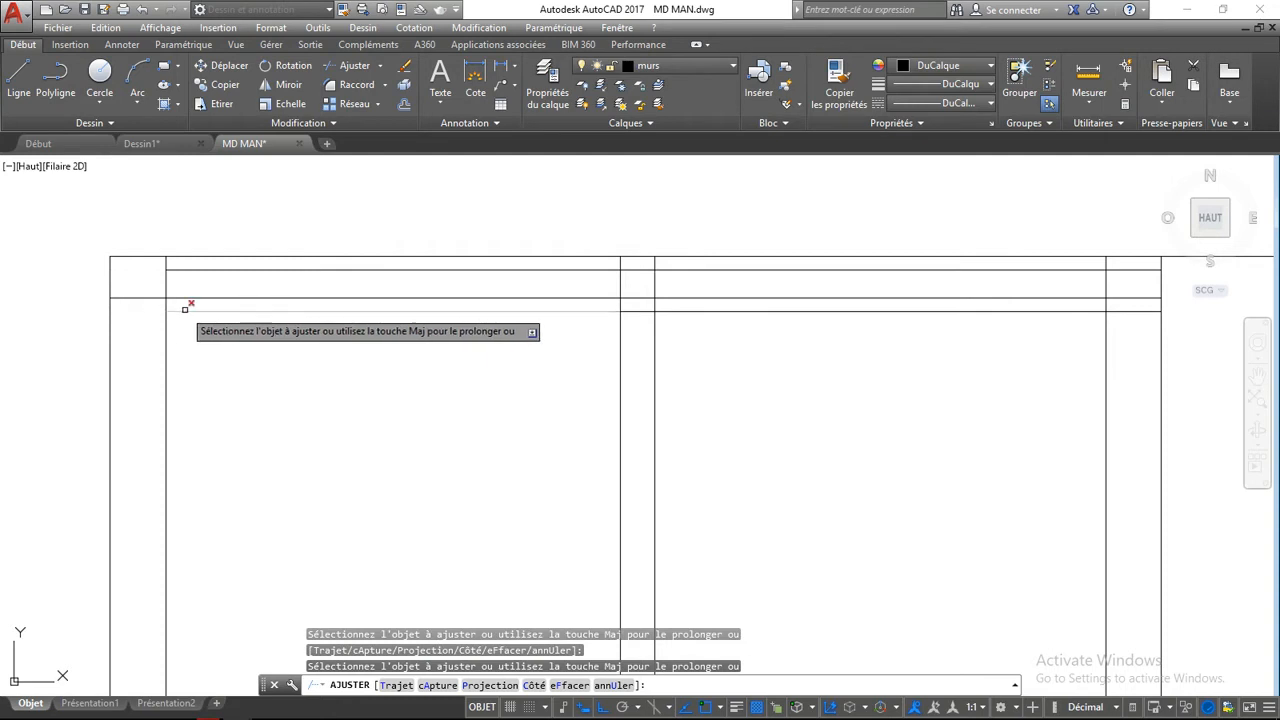
click(228, 296)
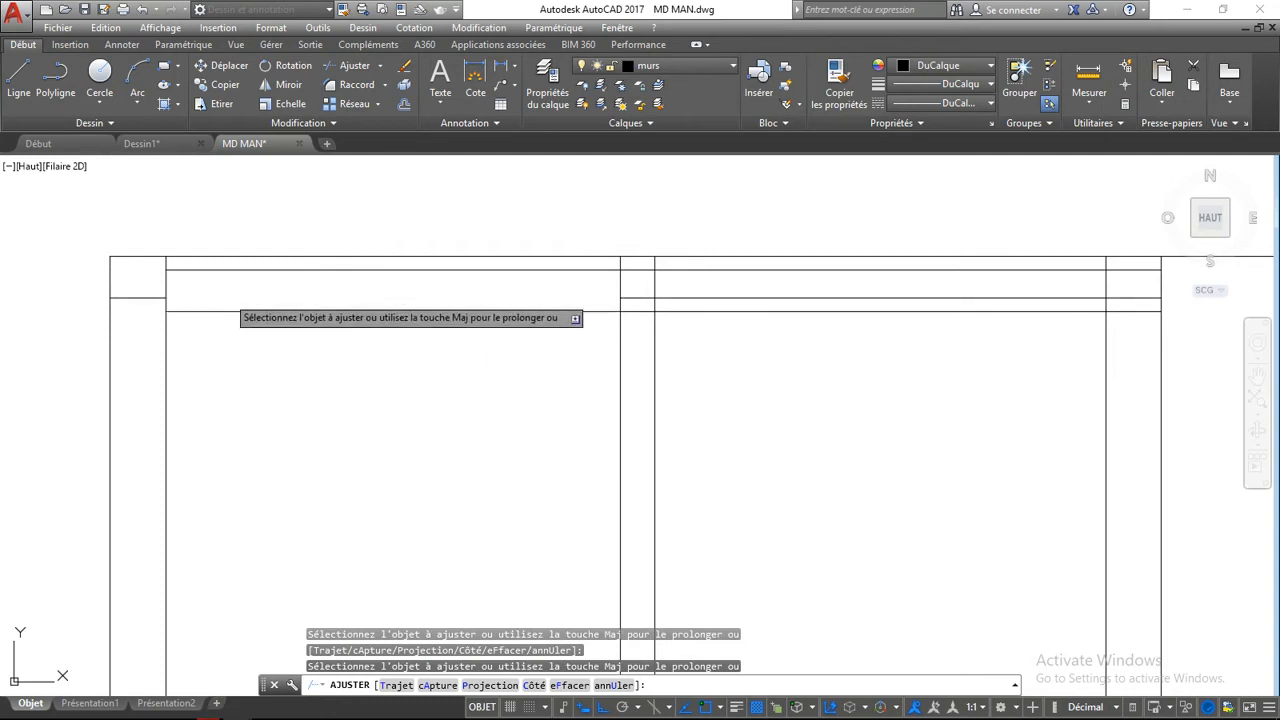
- Trim the unwanted copied line portions around the middle and right walls, and erase the lowest line's leftover piece inside the right wall
click(633, 298)
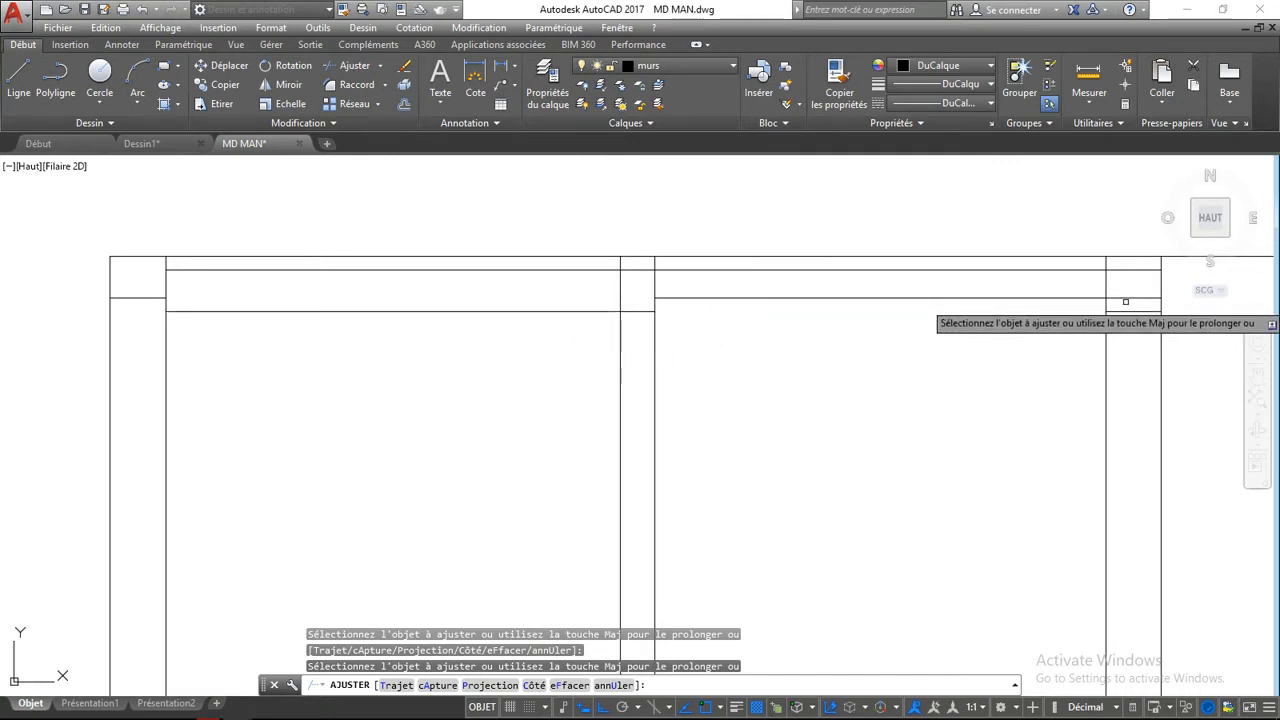
click(1131, 268)
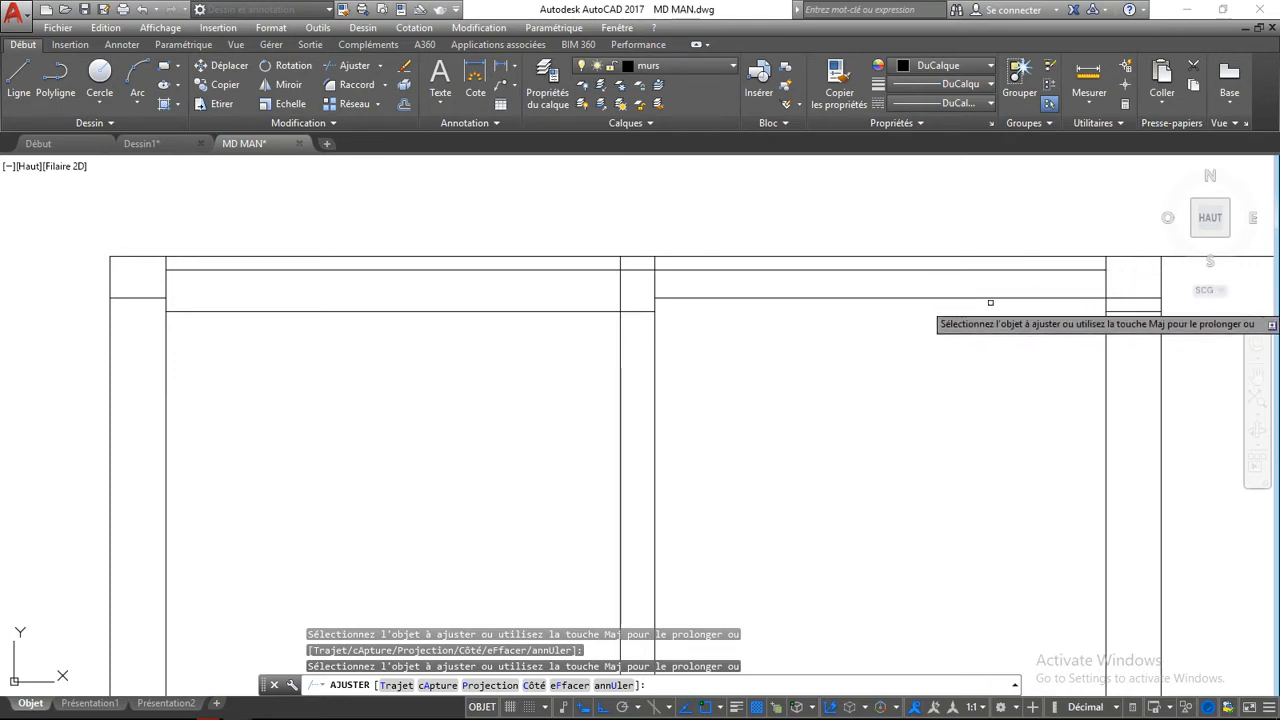
right_click(965, 323)
click(1002, 333)
click(1133, 311)
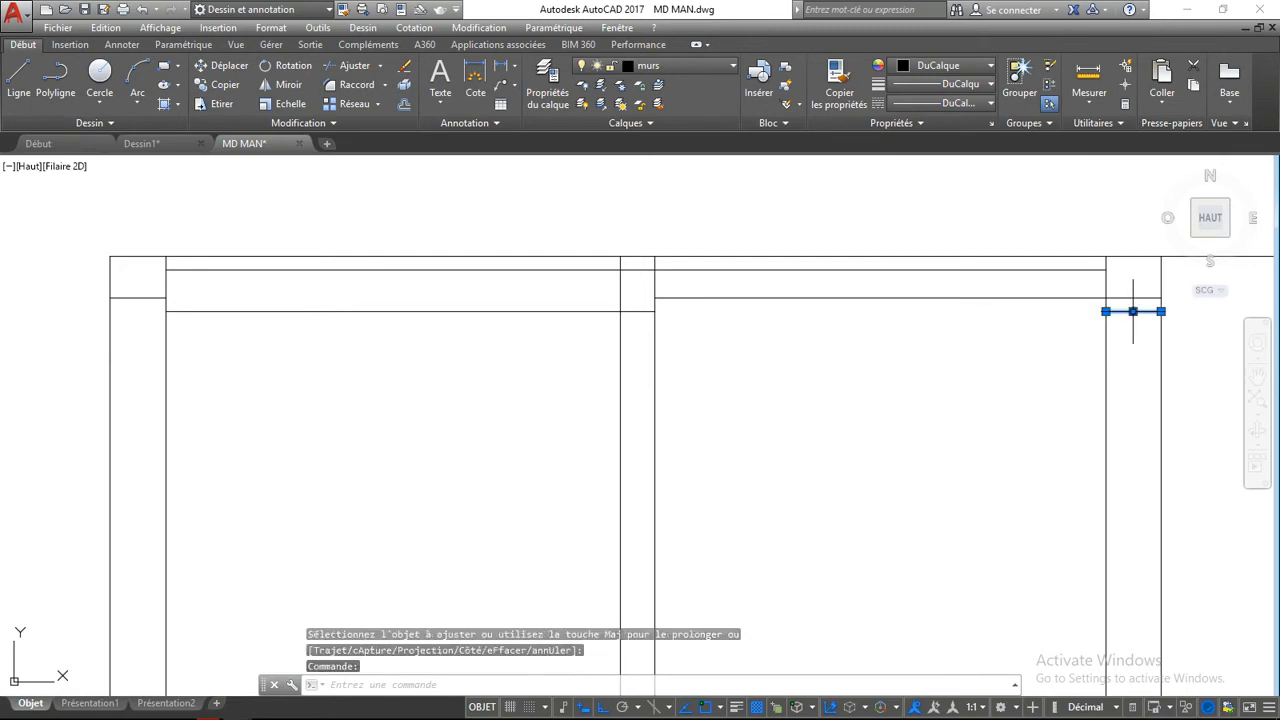
click(404, 66)
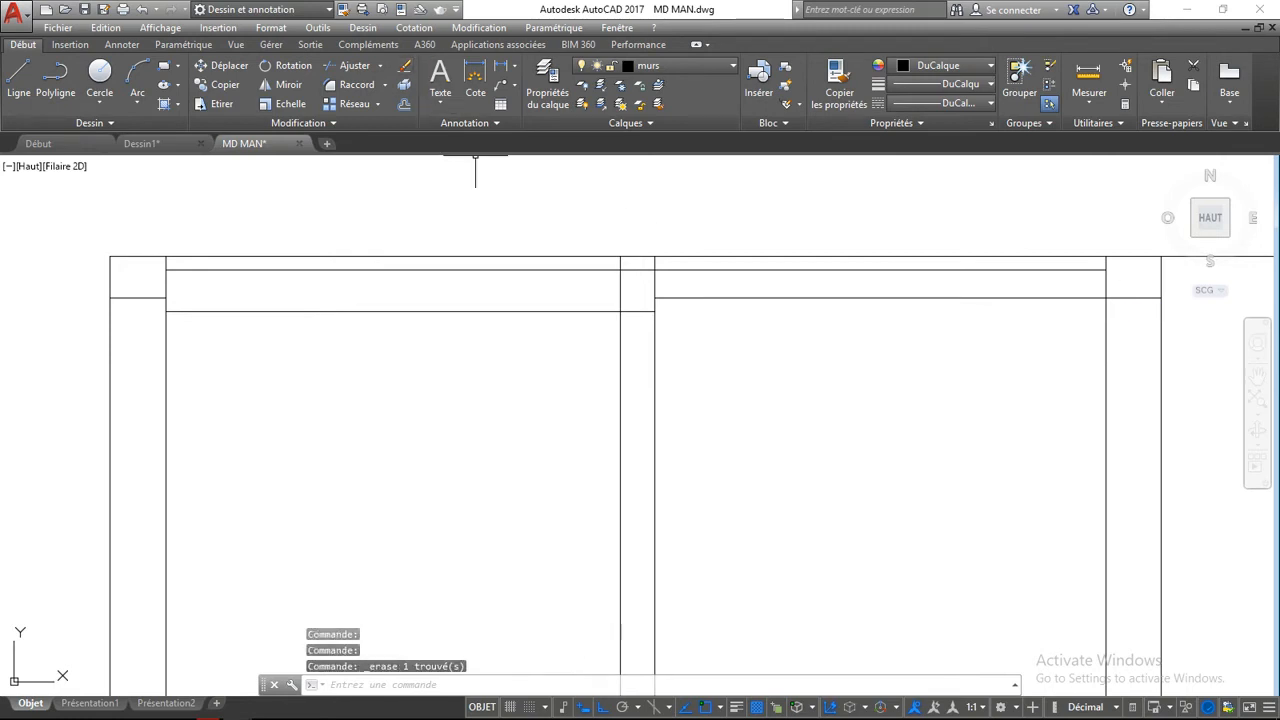
- Stretch the right-hand lower slab line so its inner end reaches the left wall's inner face
click(700, 297)
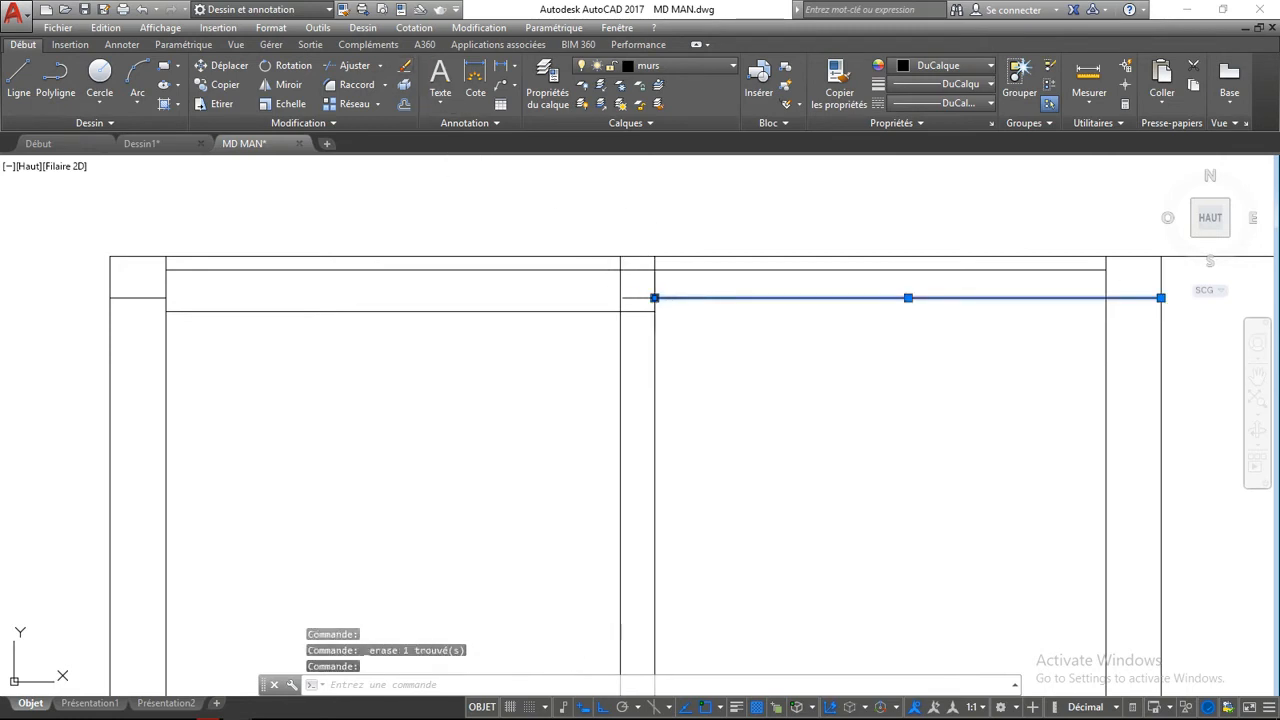
click(654, 297)
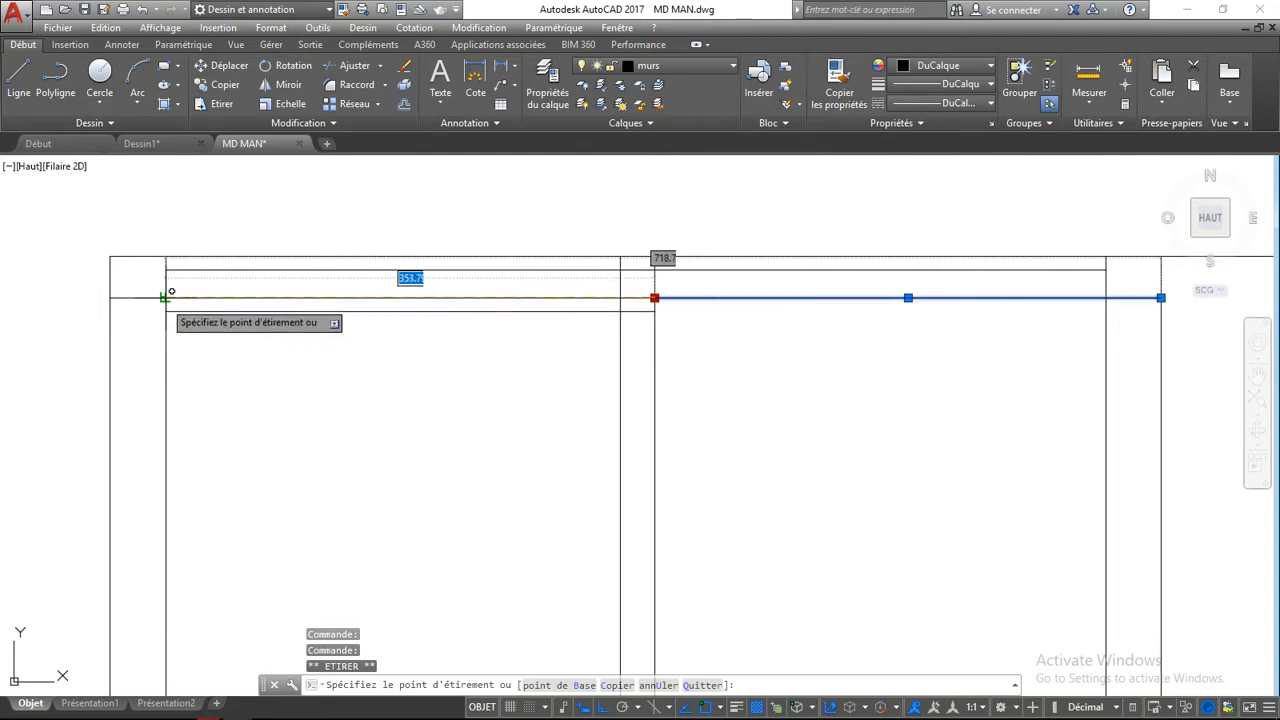
click(166, 297)
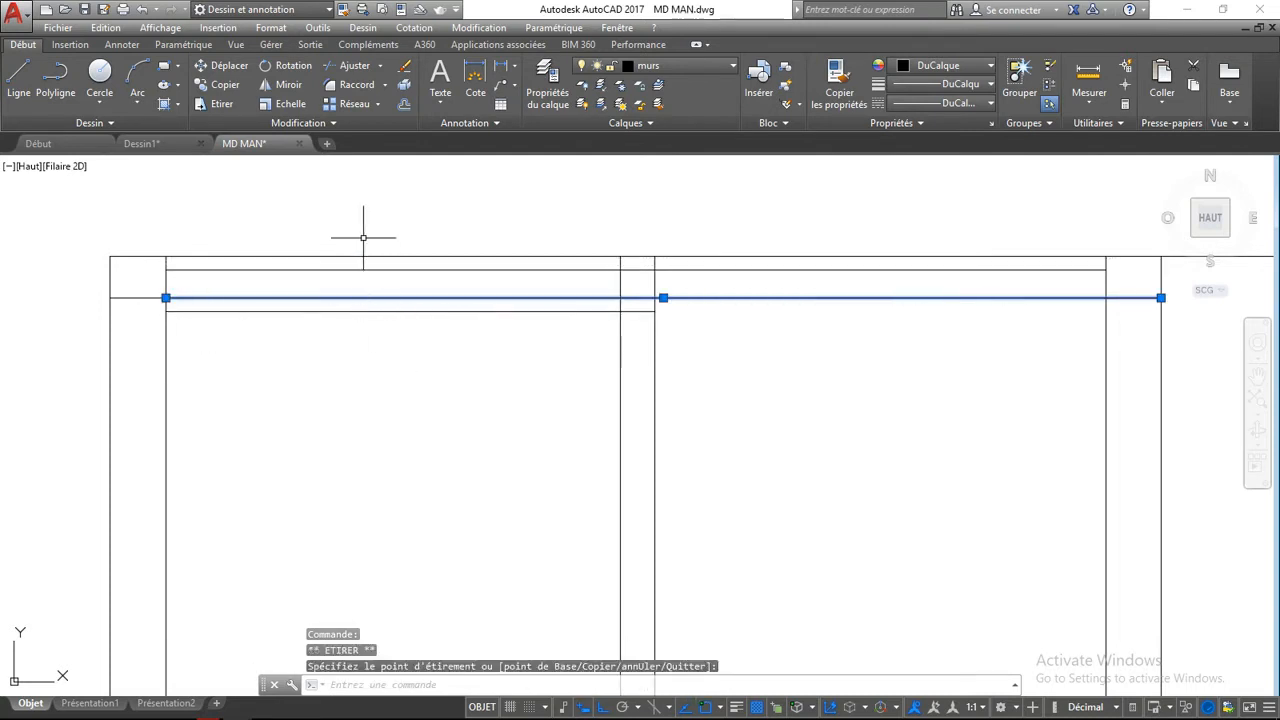
key(Escape)
- Trim the lowest line between the left and middle walls, and trim both middle wall lines below it
text(tr)
key(Return)
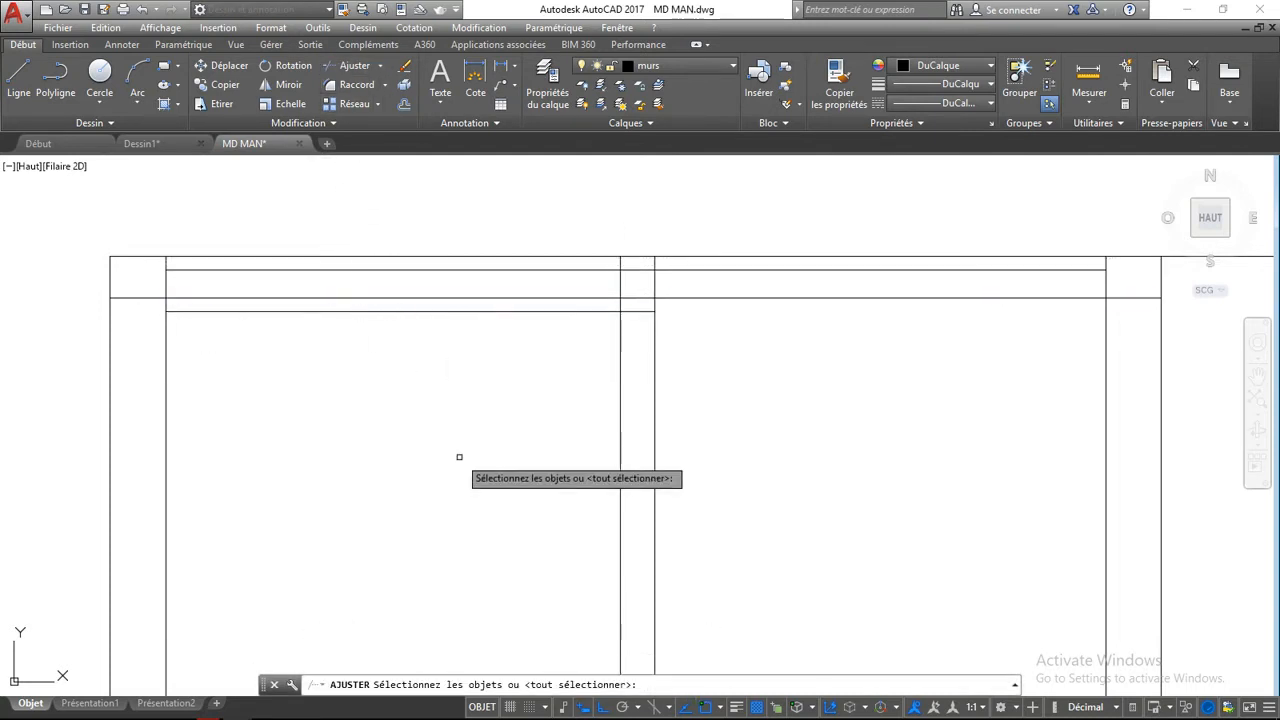
key(Return)
click(434, 309)
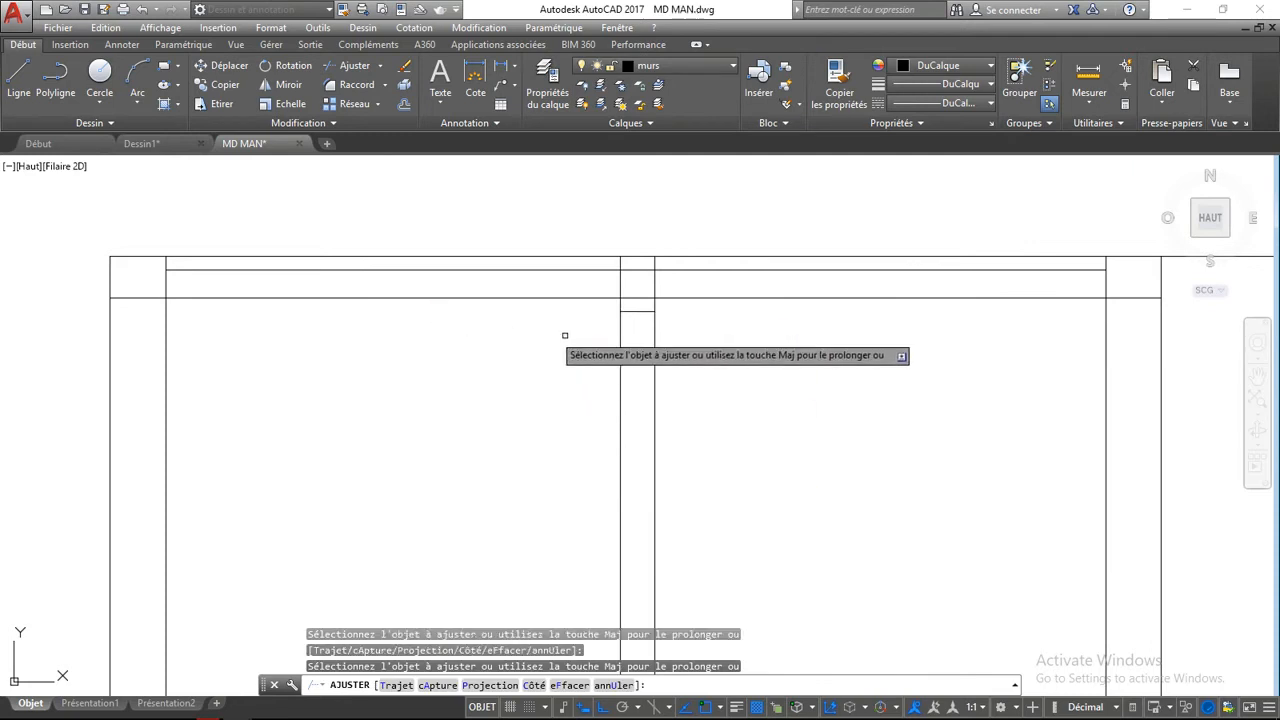
click(666, 340)
click(568, 408)
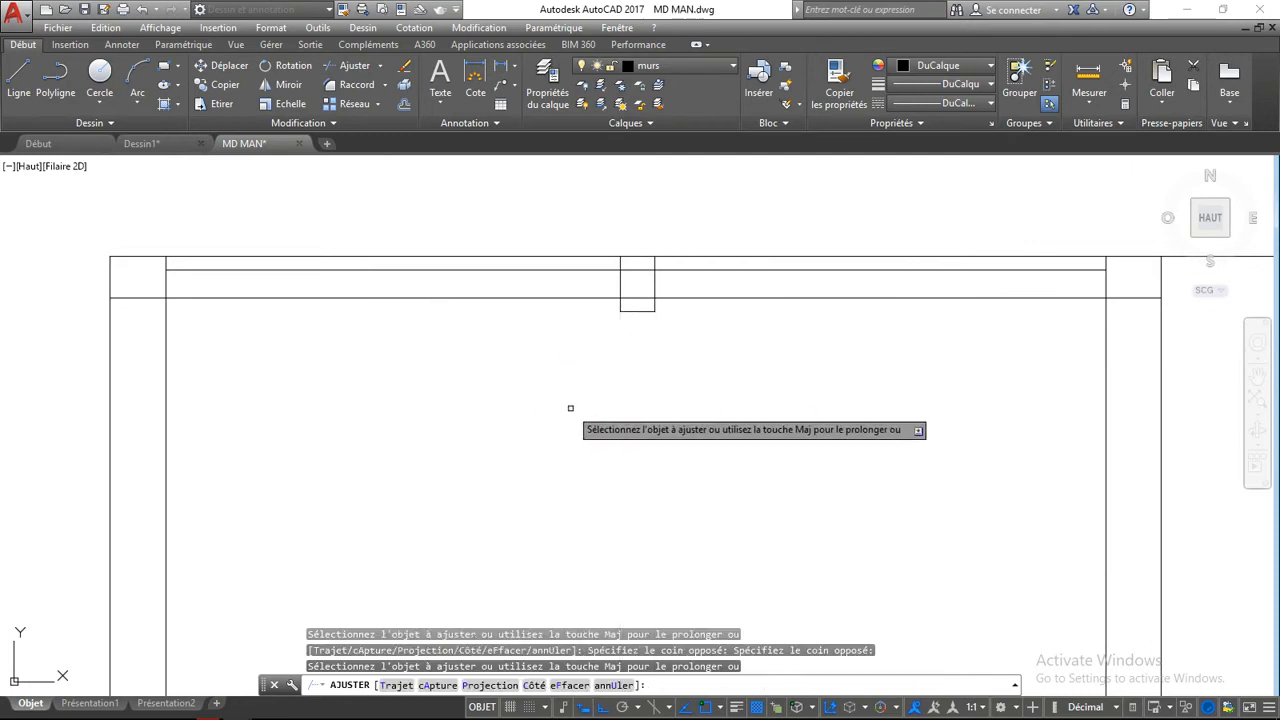
- Trim the horizontal slab line portions crossing the inside of the middle beam
click(642, 264)
click(628, 306)
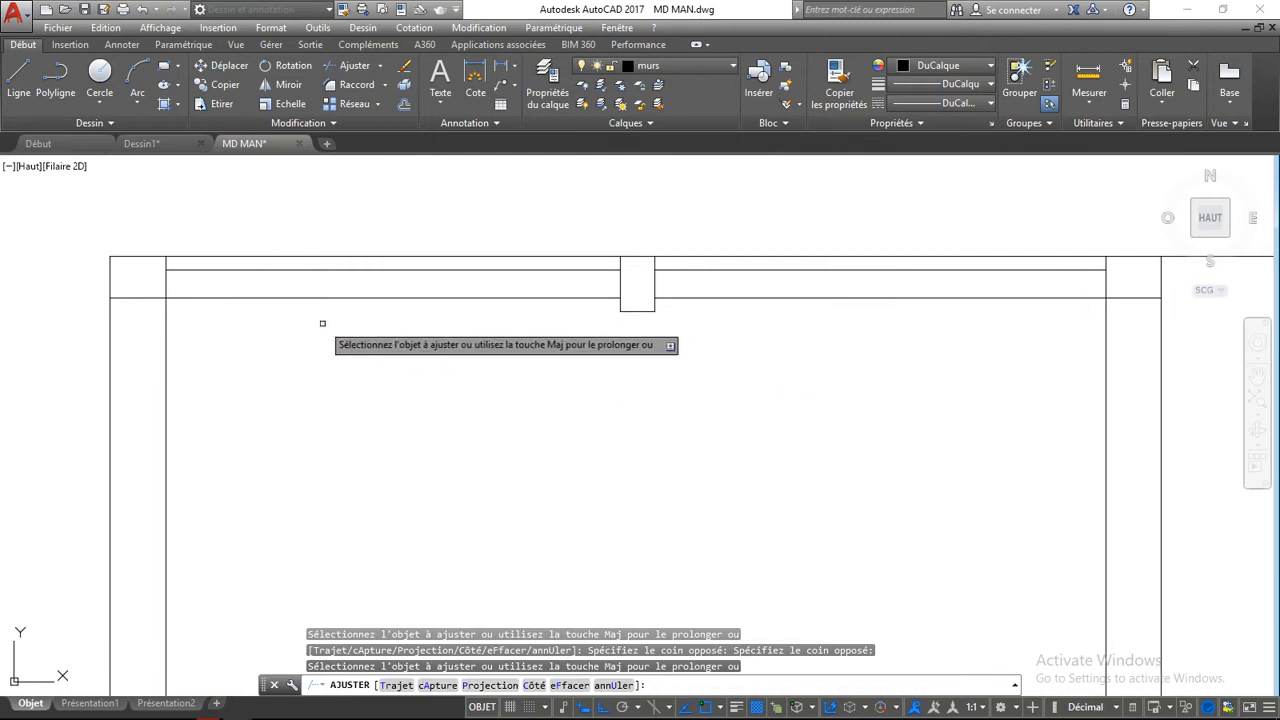
scroll(500, 372, down, 1)
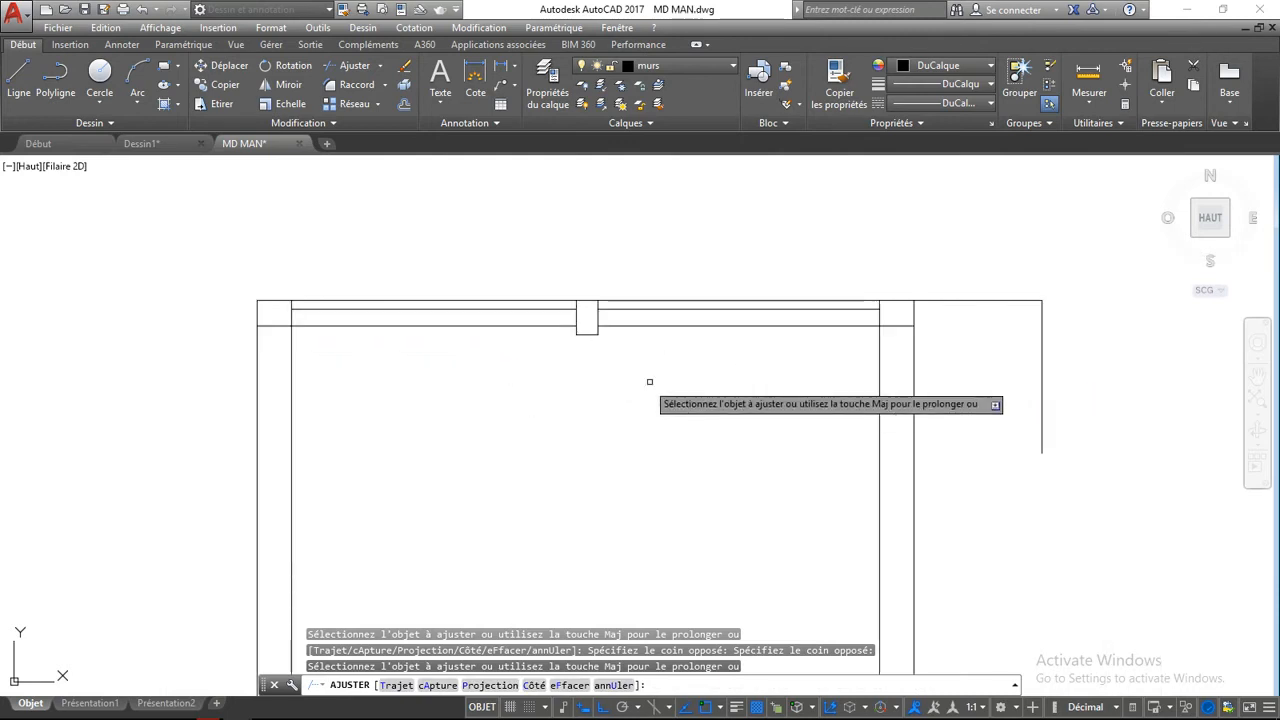
right_click(691, 381)
click(700, 388)
middle_drag(663, 408, 572, 341)
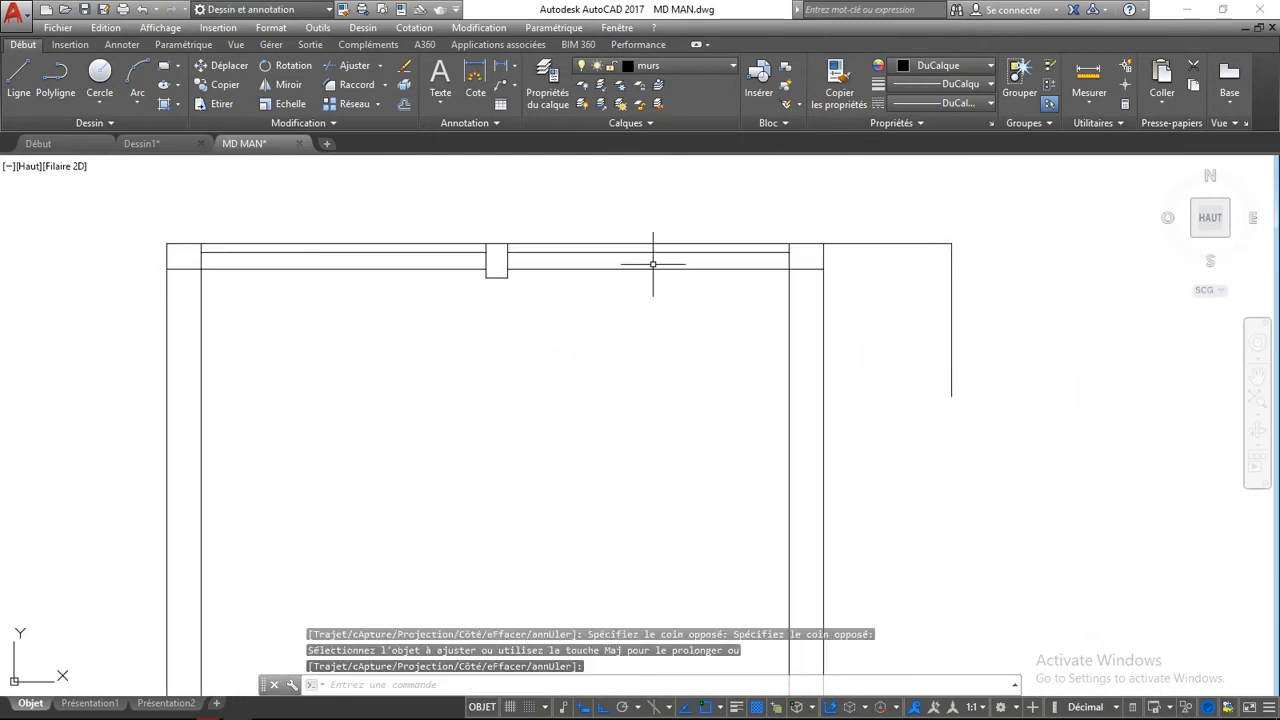
click(654, 269)
click(372, 268)
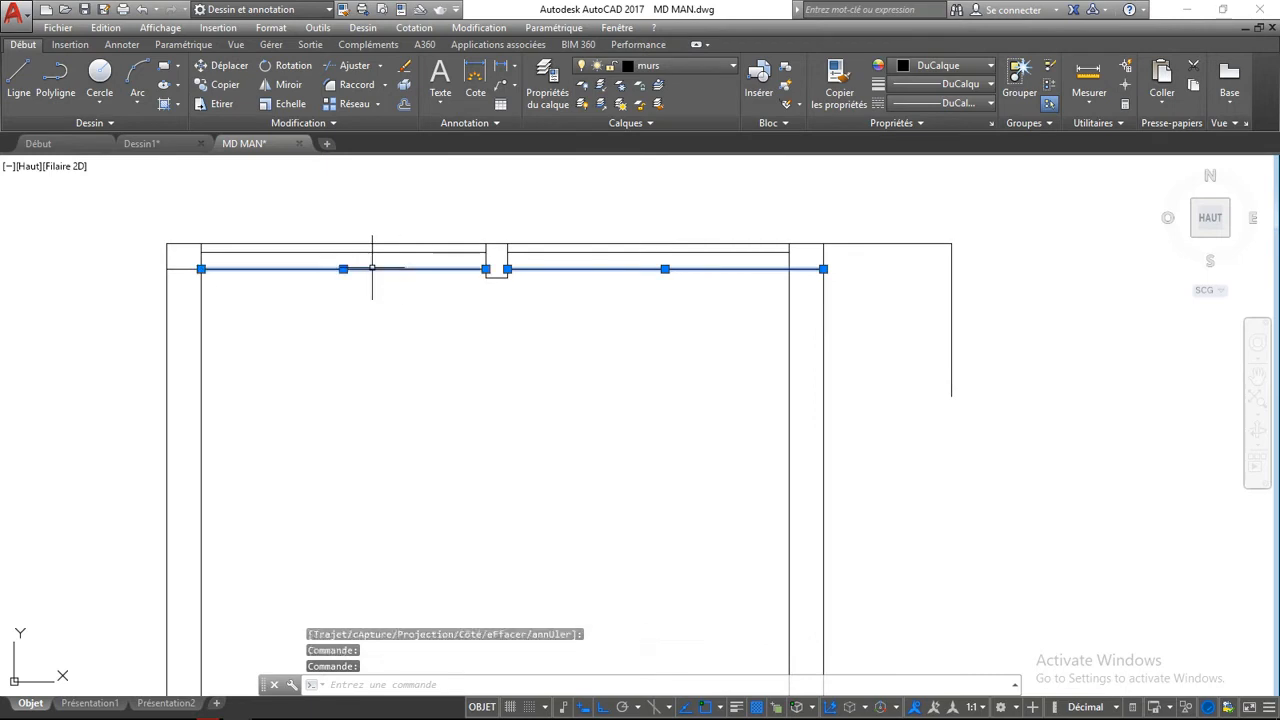
key(Escape)
key(Escape)
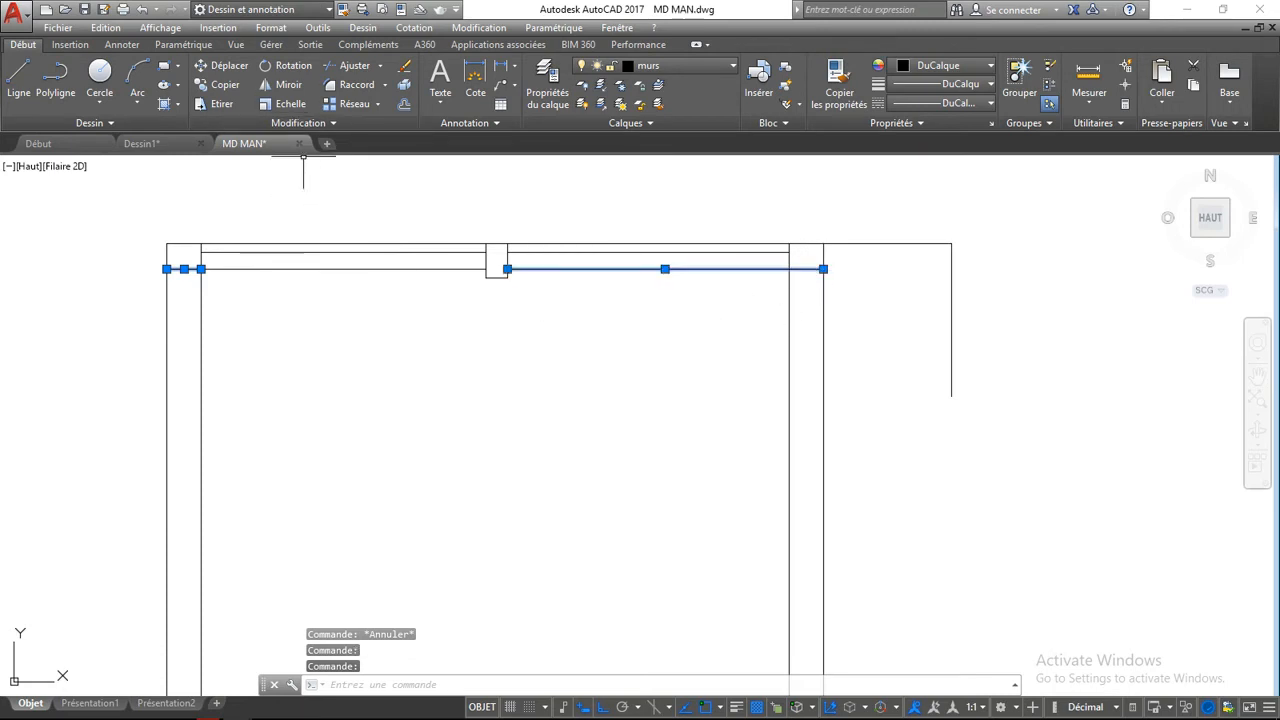
- Copy the left wall's short horizontal line and the right-hand lower slab line straight down by 90
click(219, 84)
click(393, 337)
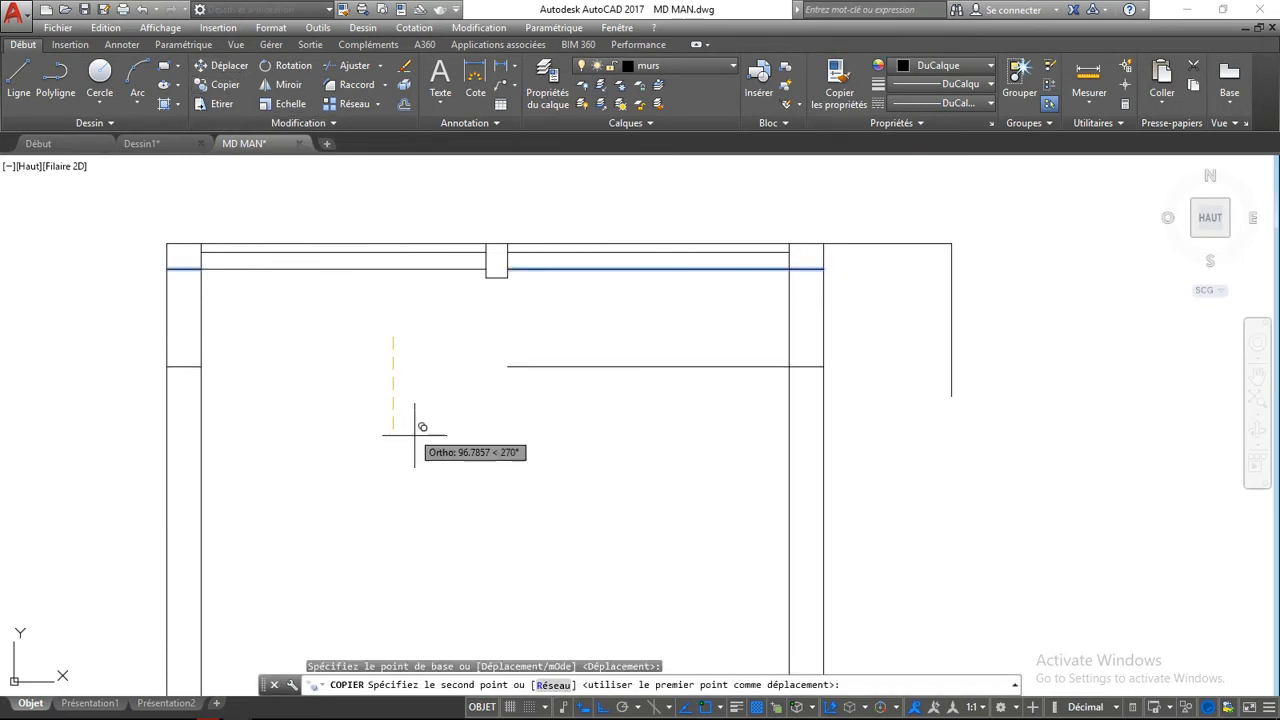
text(90)
key(Return)
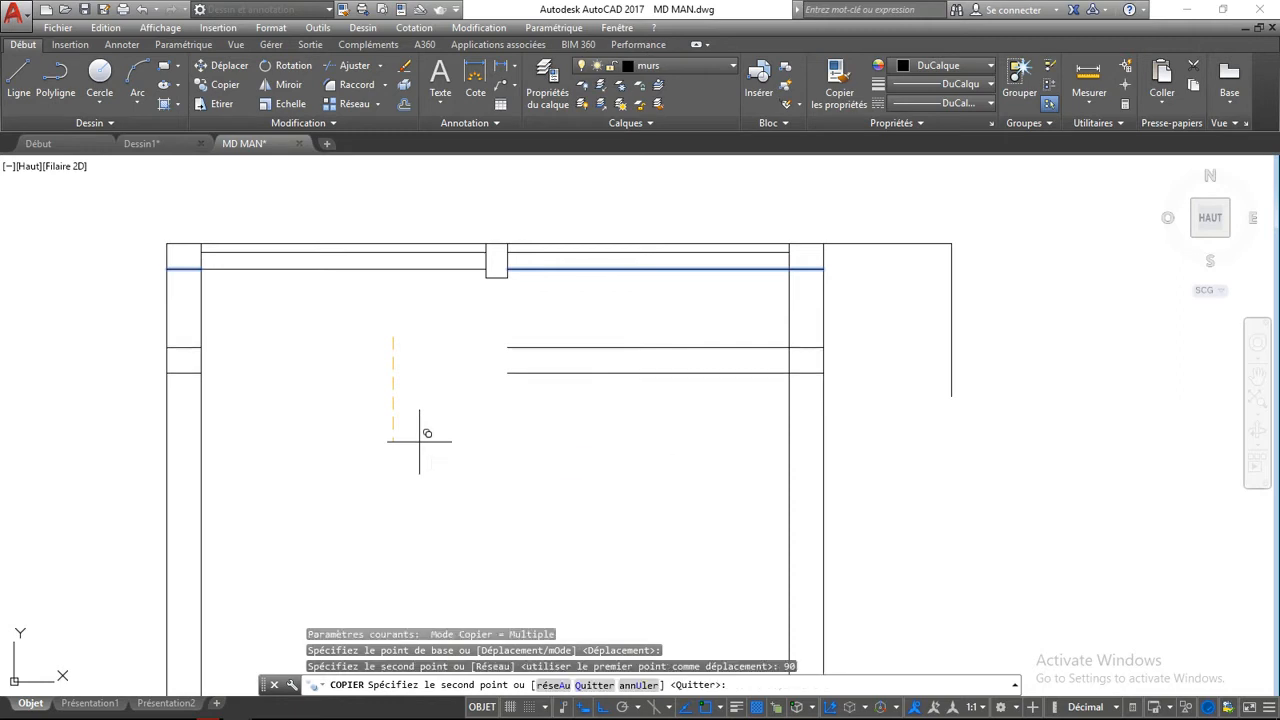
key(Return)
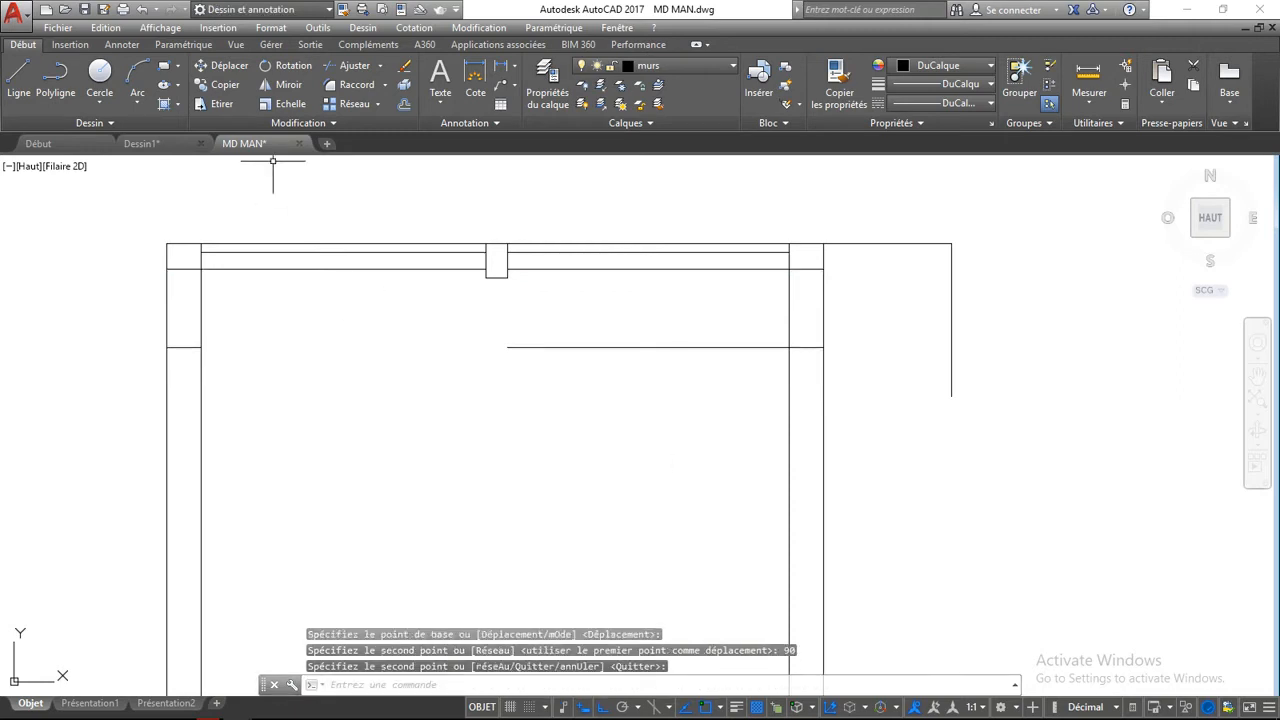
- Trim the vertical lines of the left and right walls below the copied horizontal lines
click(355, 65)
key(Return)
click(231, 385)
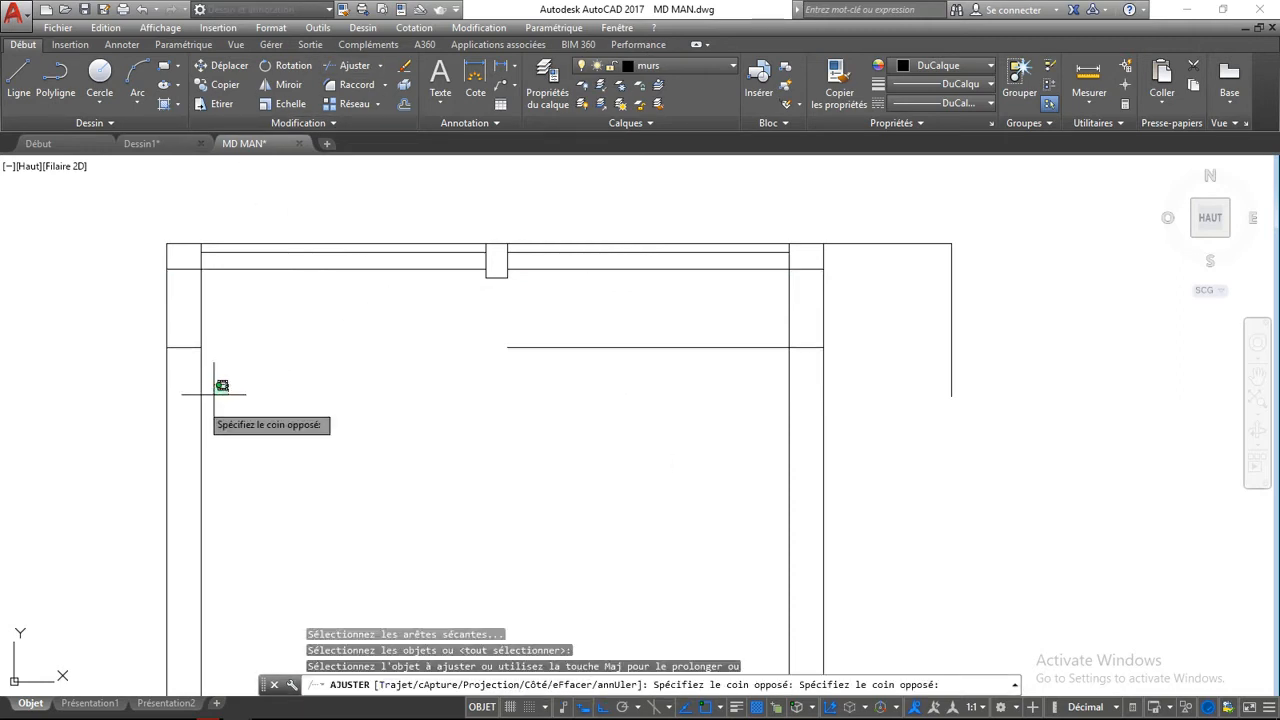
click(100, 452)
click(864, 406)
click(690, 497)
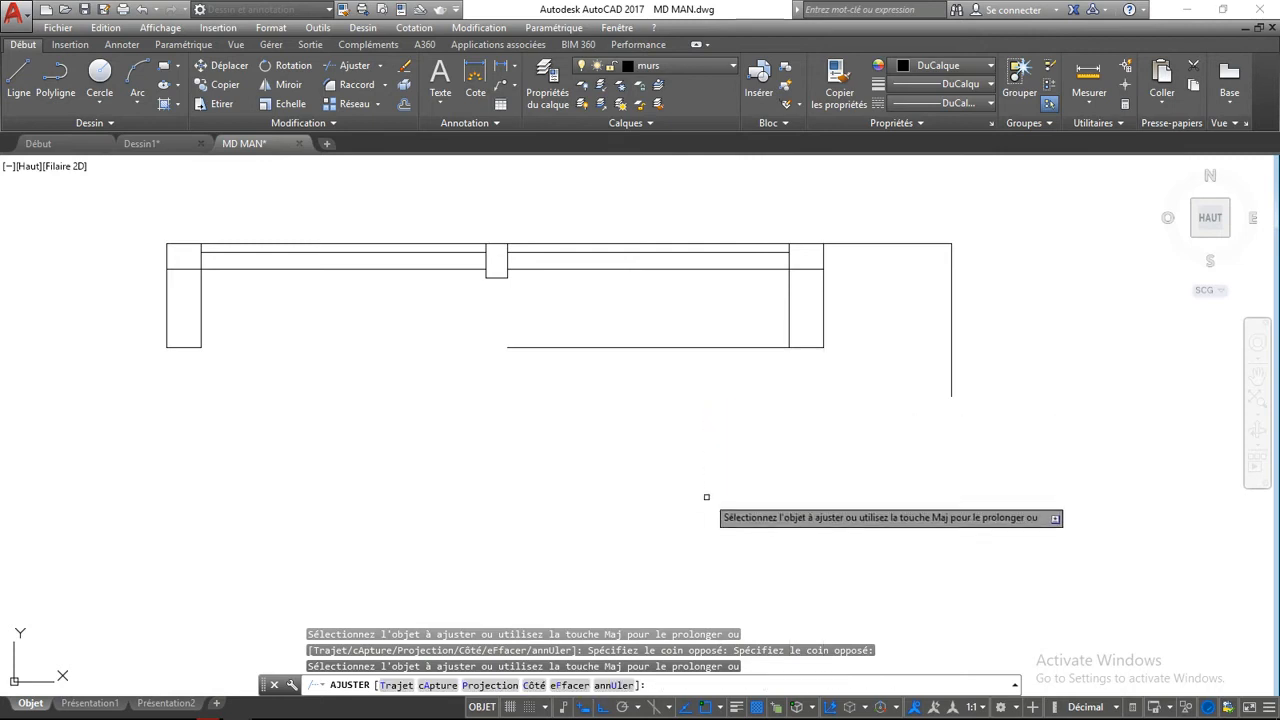
- Trim the copied lower line between the middle beam and the right wall's inner face
click(704, 311)
click(614, 423)
right_click(862, 302)
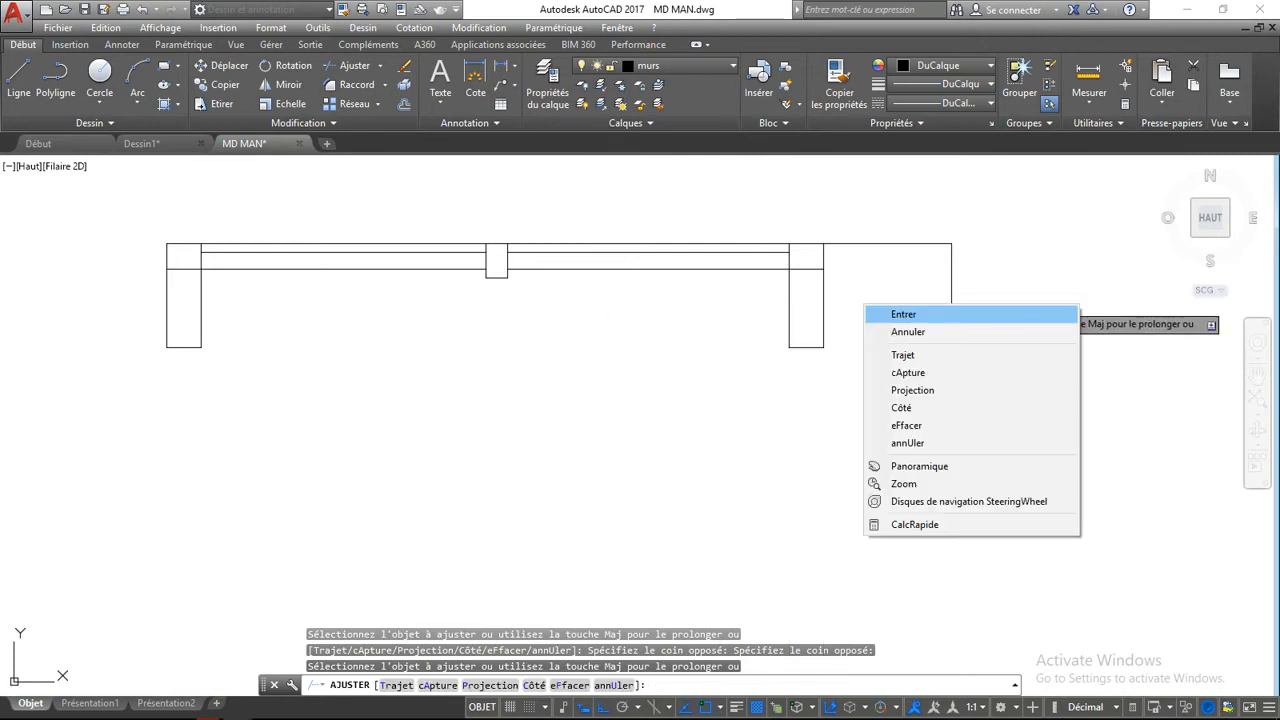
click(895, 313)
- Stretch the right wall's bottom line outward to the outermost vertical line
click(817, 348)
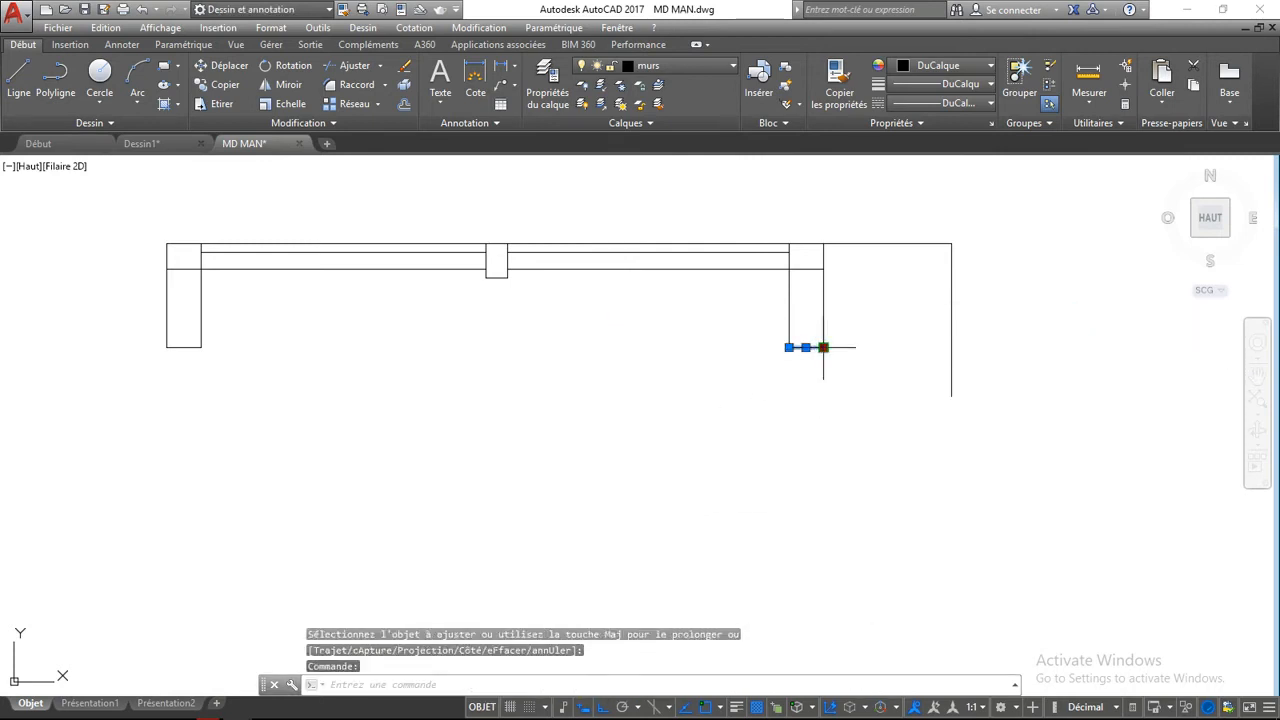
click(823, 347)
click(951, 347)
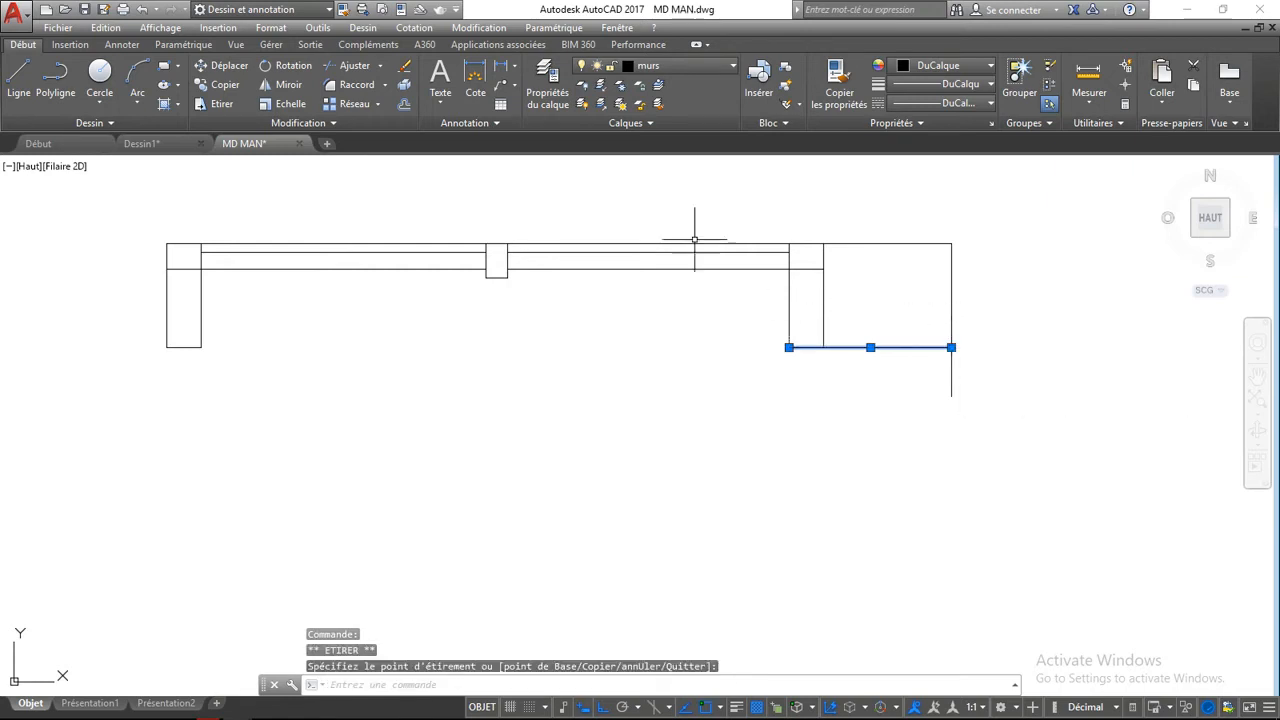
- Trim the outermost vertical line below the extended bottom line
click(355, 65)
right_click(795, 412)
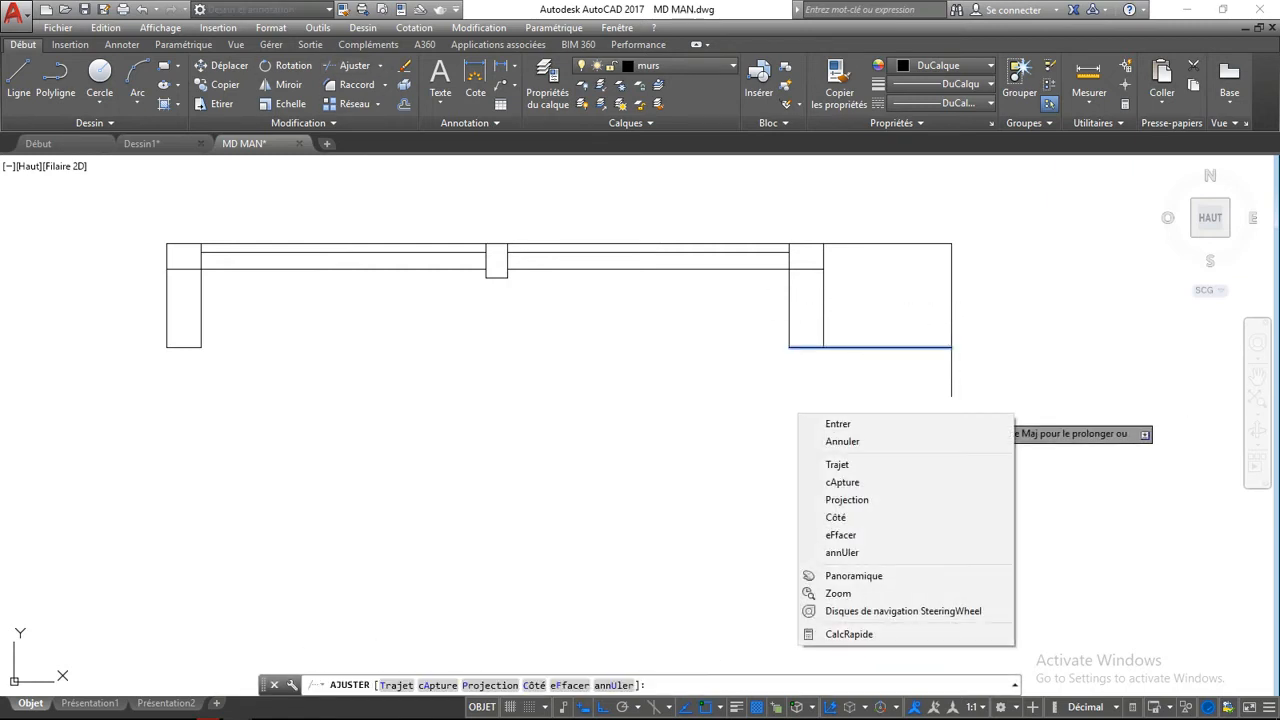
click(978, 360)
click(925, 404)
right_click(834, 388)
click(834, 378)
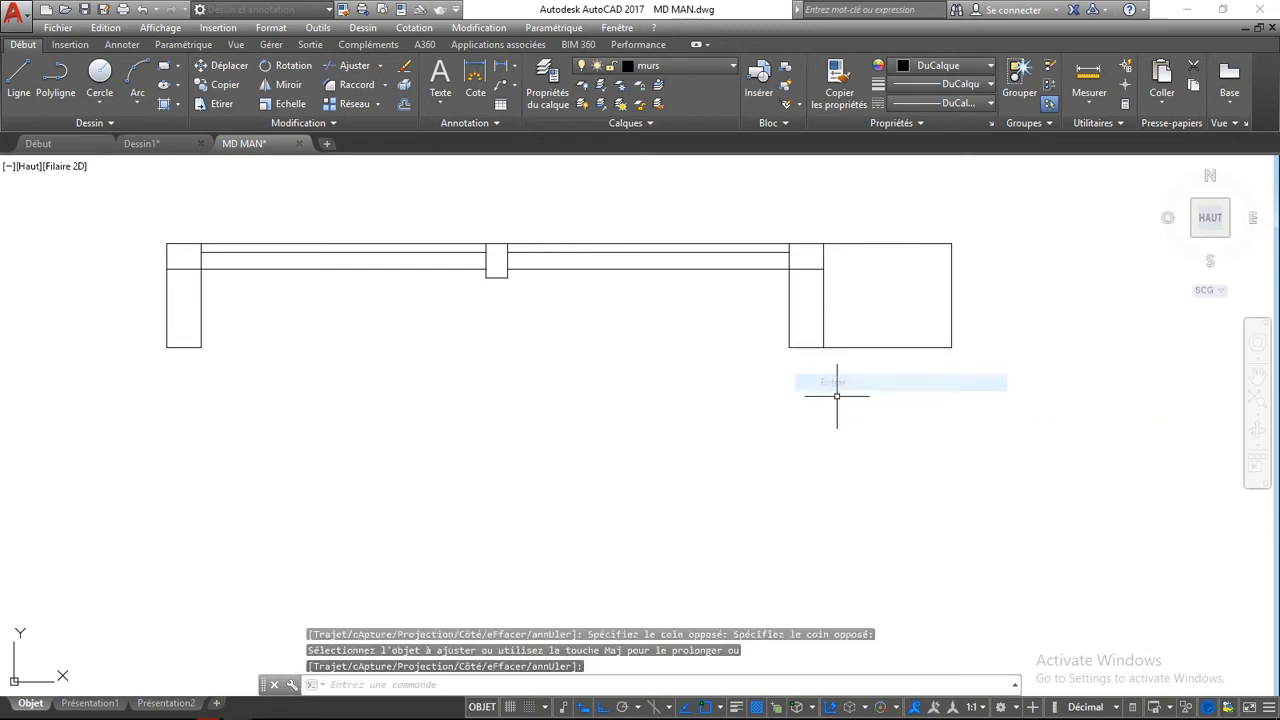
- Break the extended bottom line at a single point on the right wall's outer edge
click(300, 122)
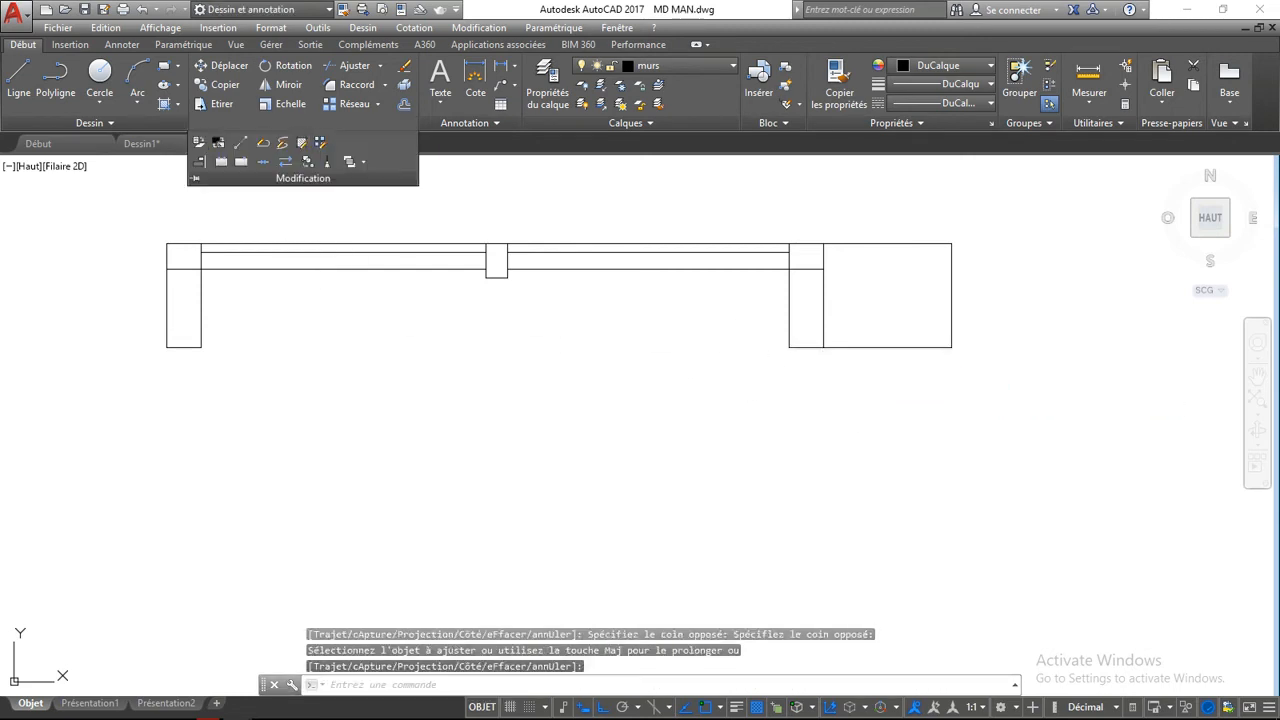
click(241, 161)
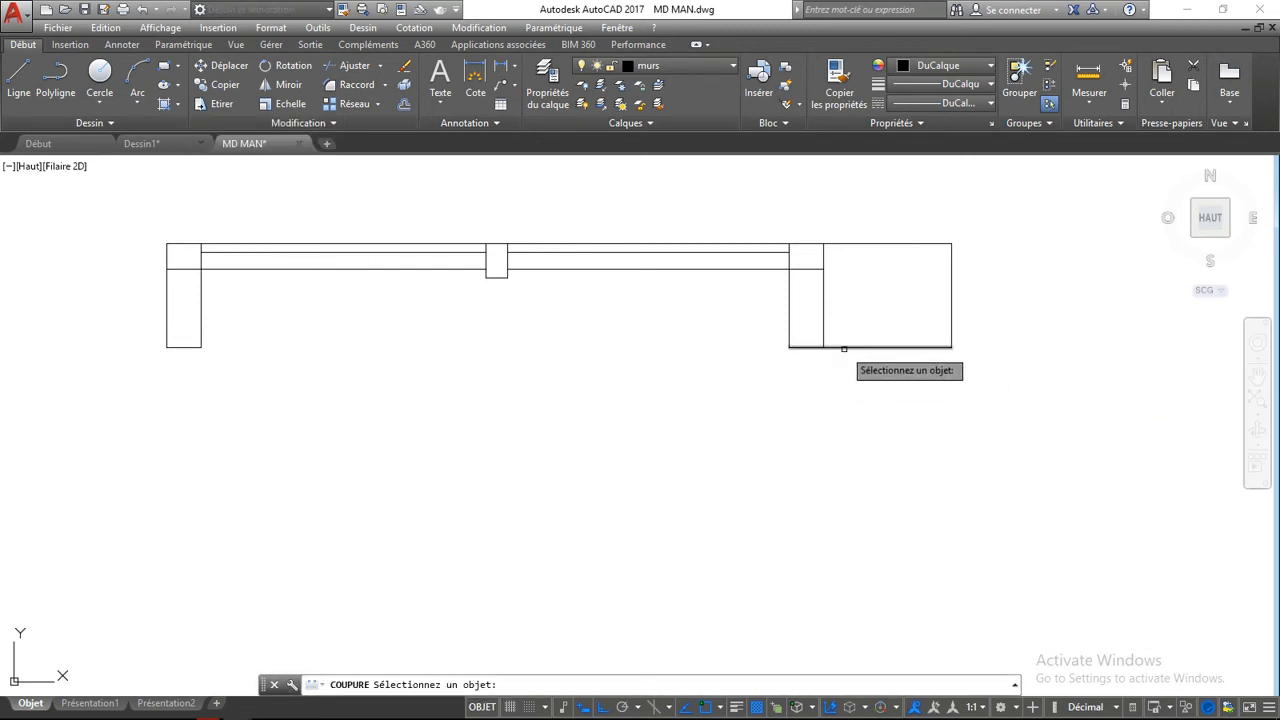
click(843, 348)
click(822, 348)
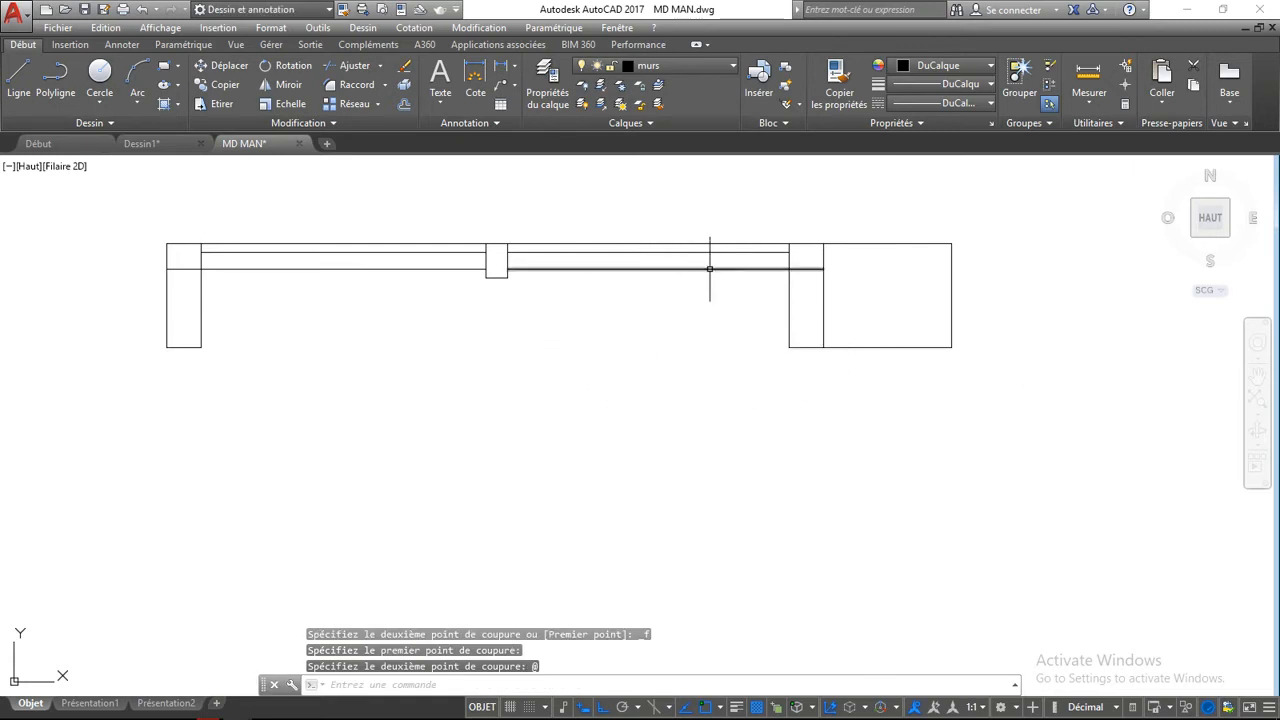
- Break the right-hand lower slab line at a single point on the right wall's inner face and check the resulting segment
click(300, 122)
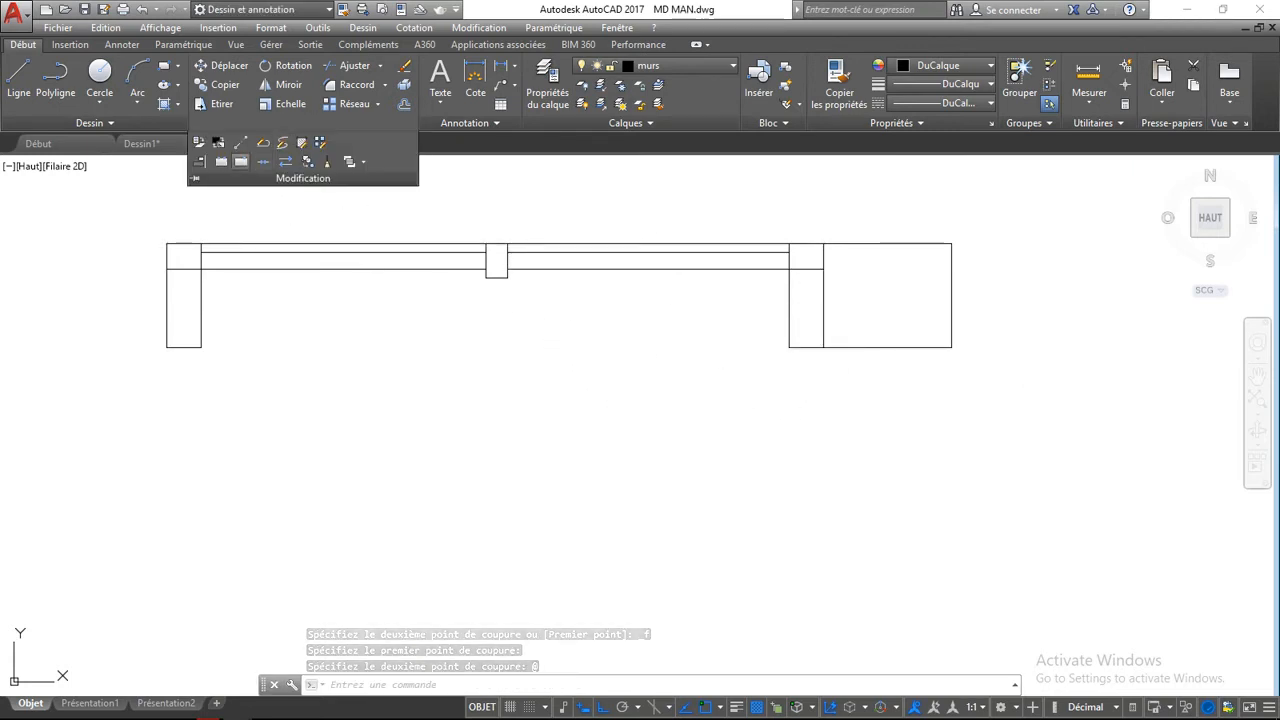
click(241, 161)
click(720, 268)
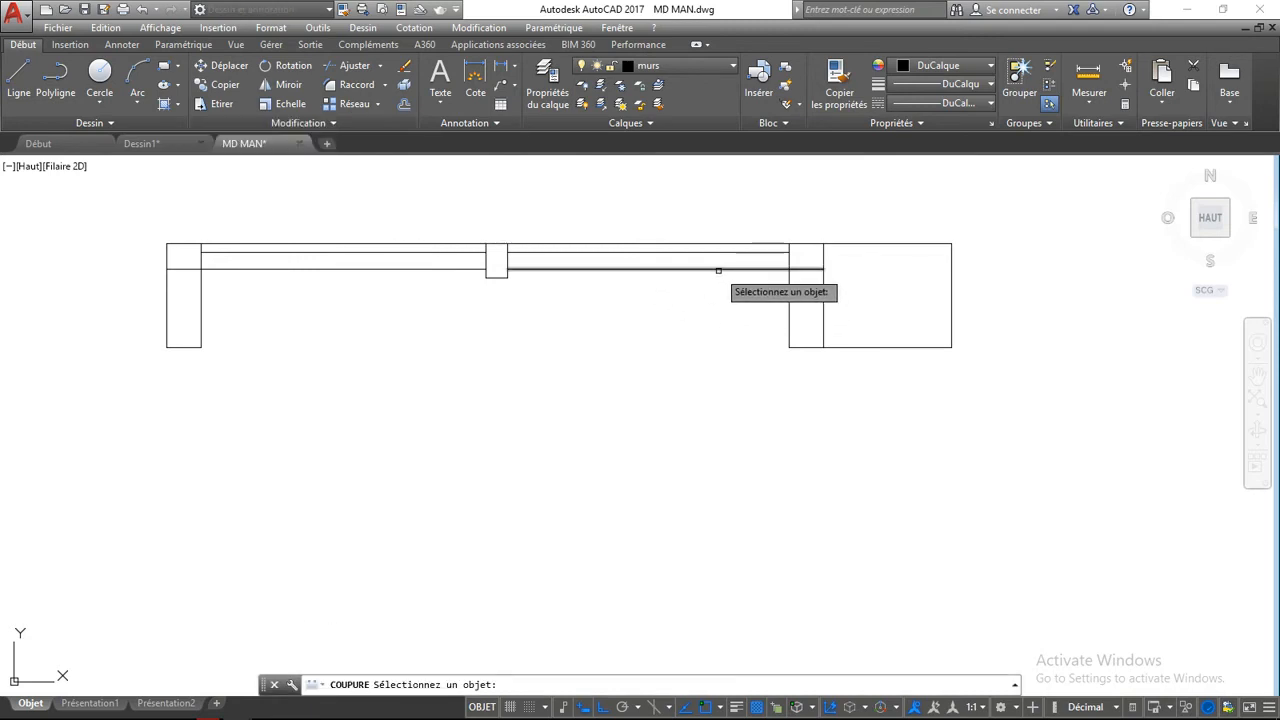
click(789, 268)
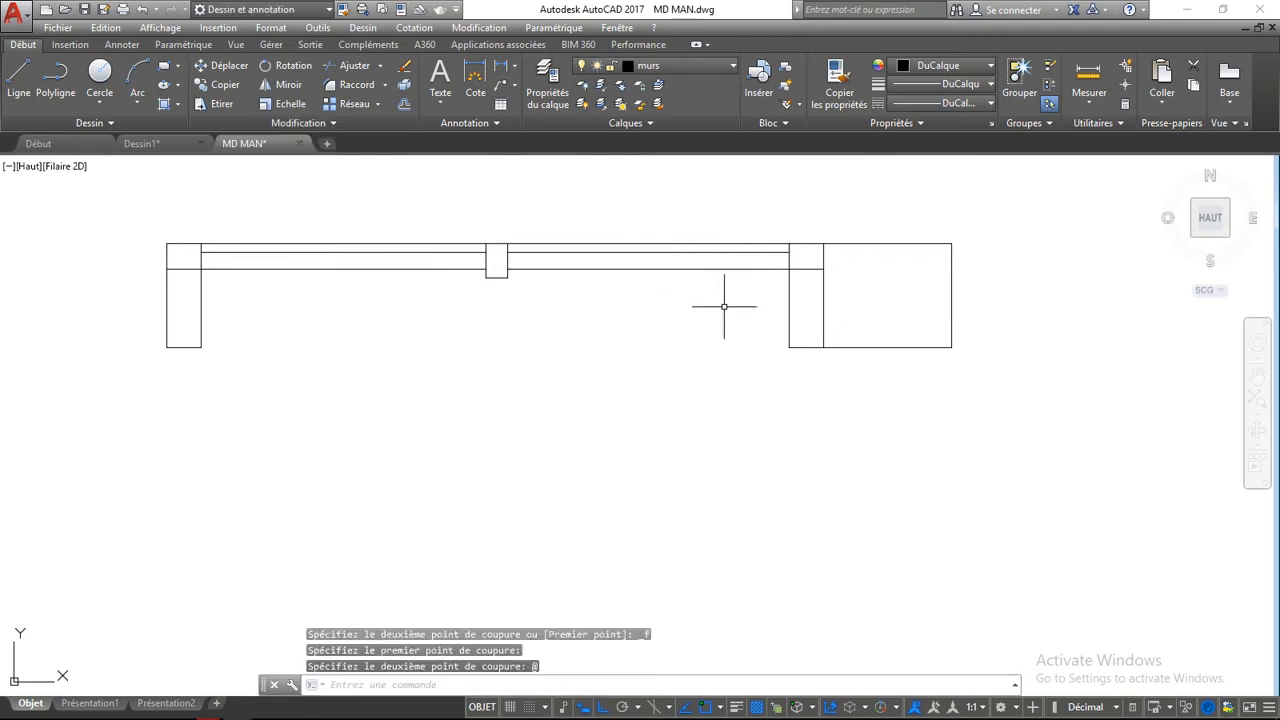
click(681, 269)
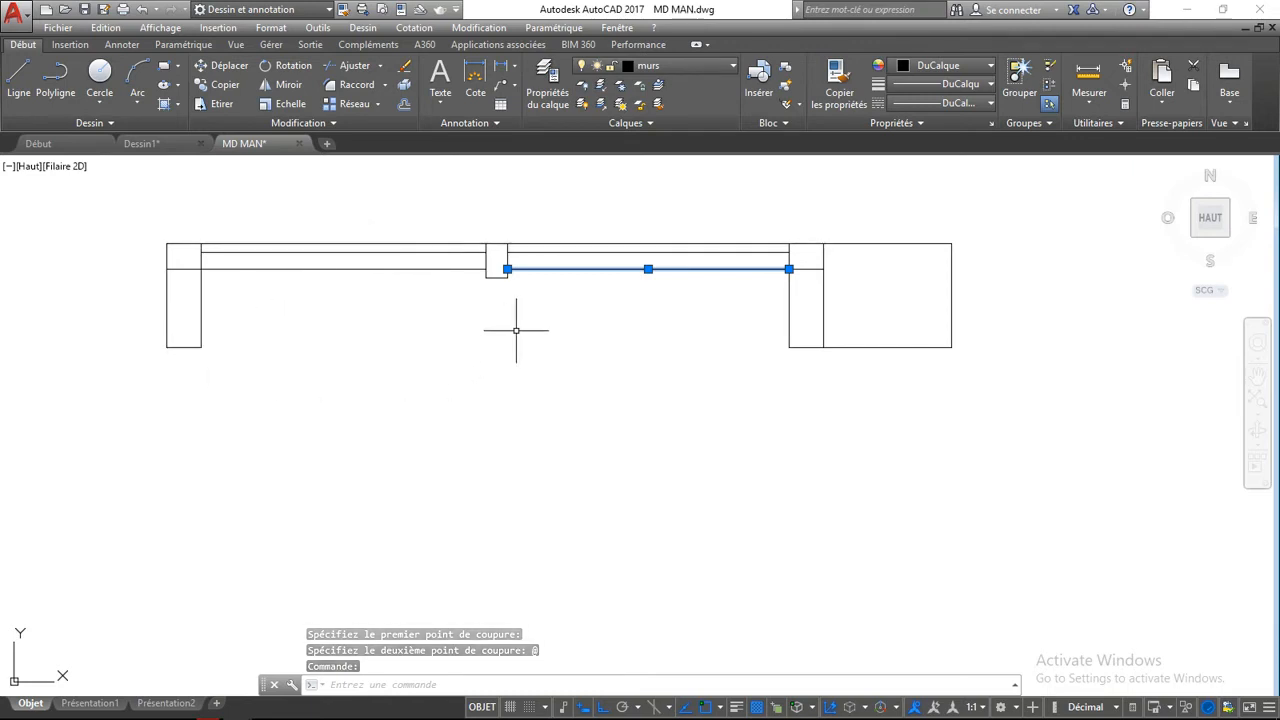
key(Escape)
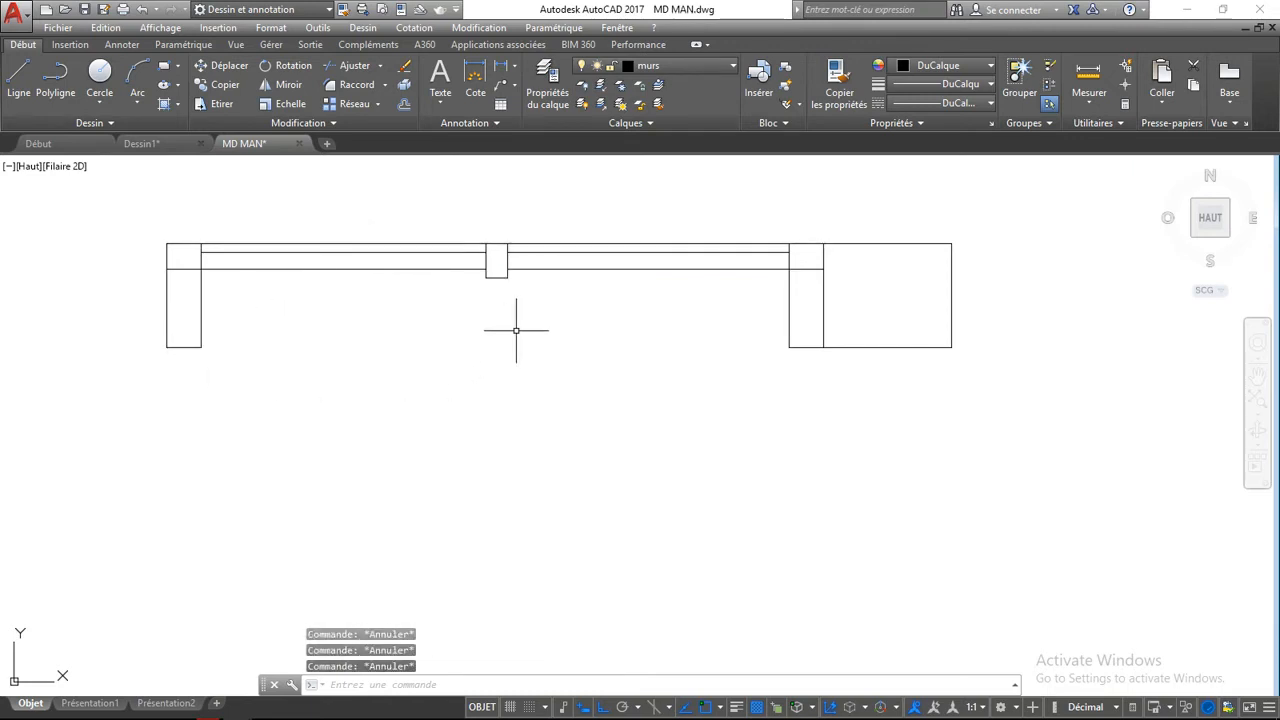
- Draw the base outline beneath the left wall, projecting 10 units past its inner face and 10 units deep, closed at the outer face
click(18, 80)
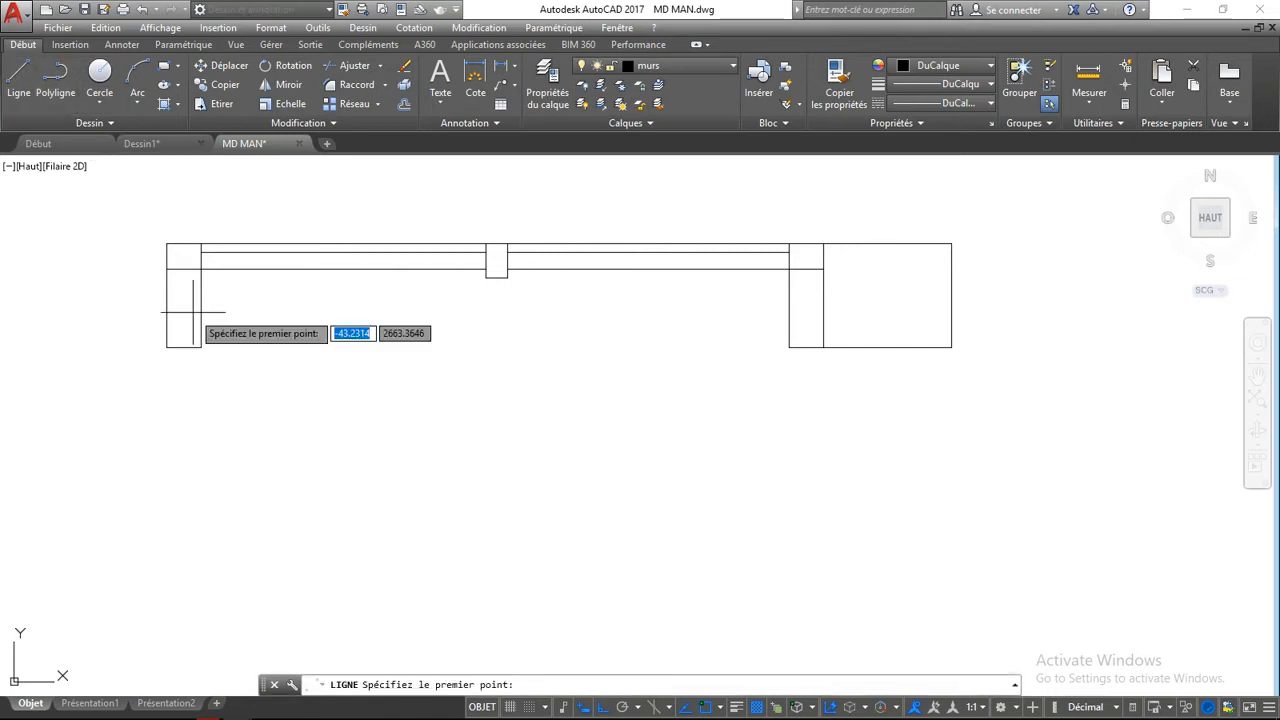
click(200, 346)
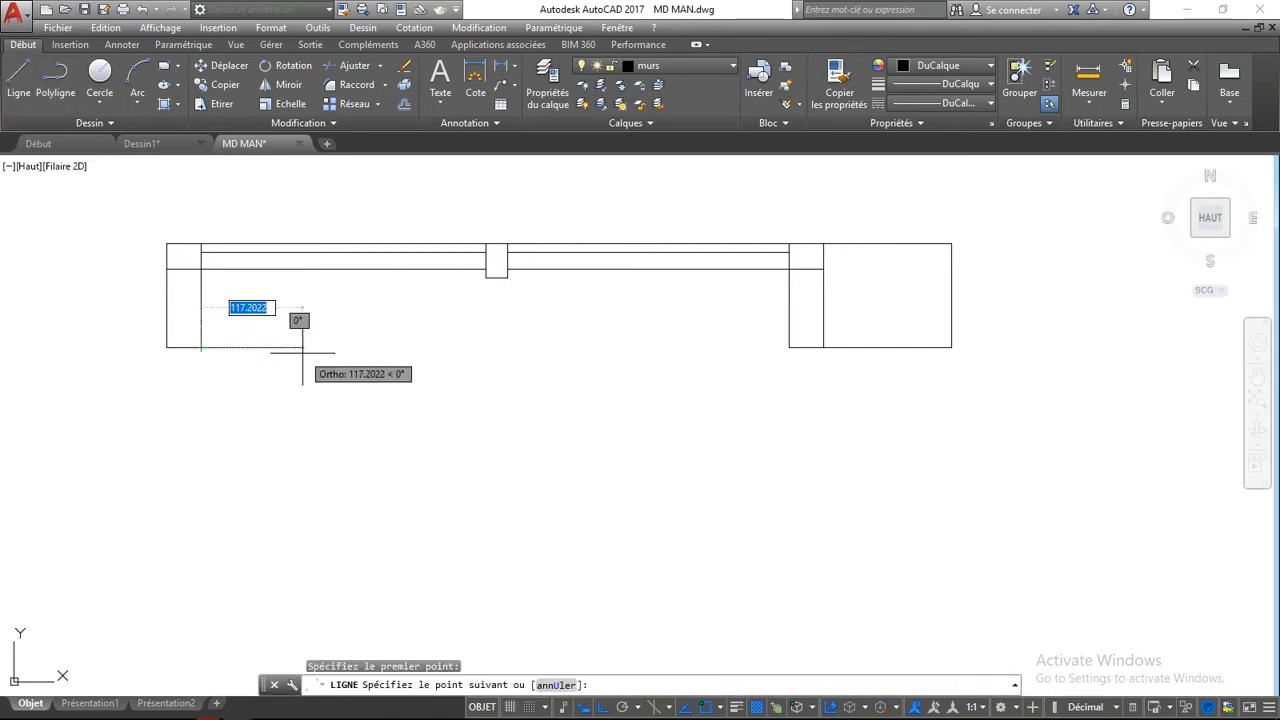
text(10)
key(Return)
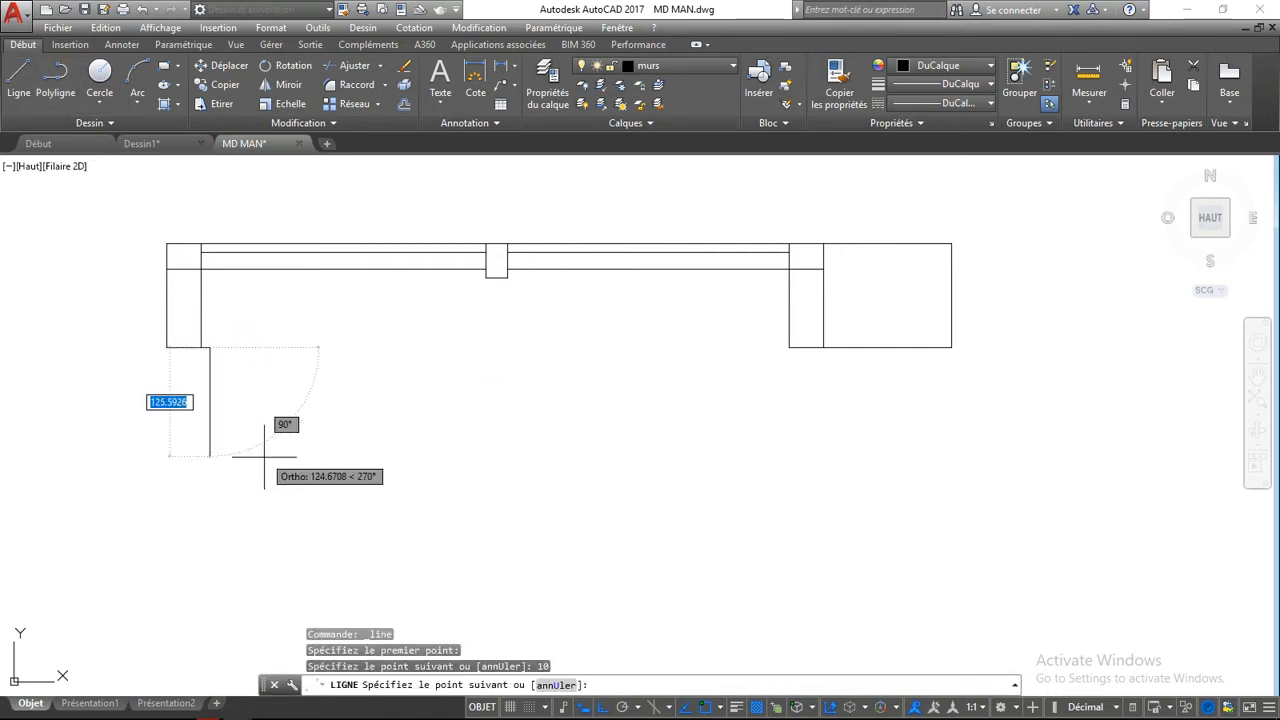
text(10)
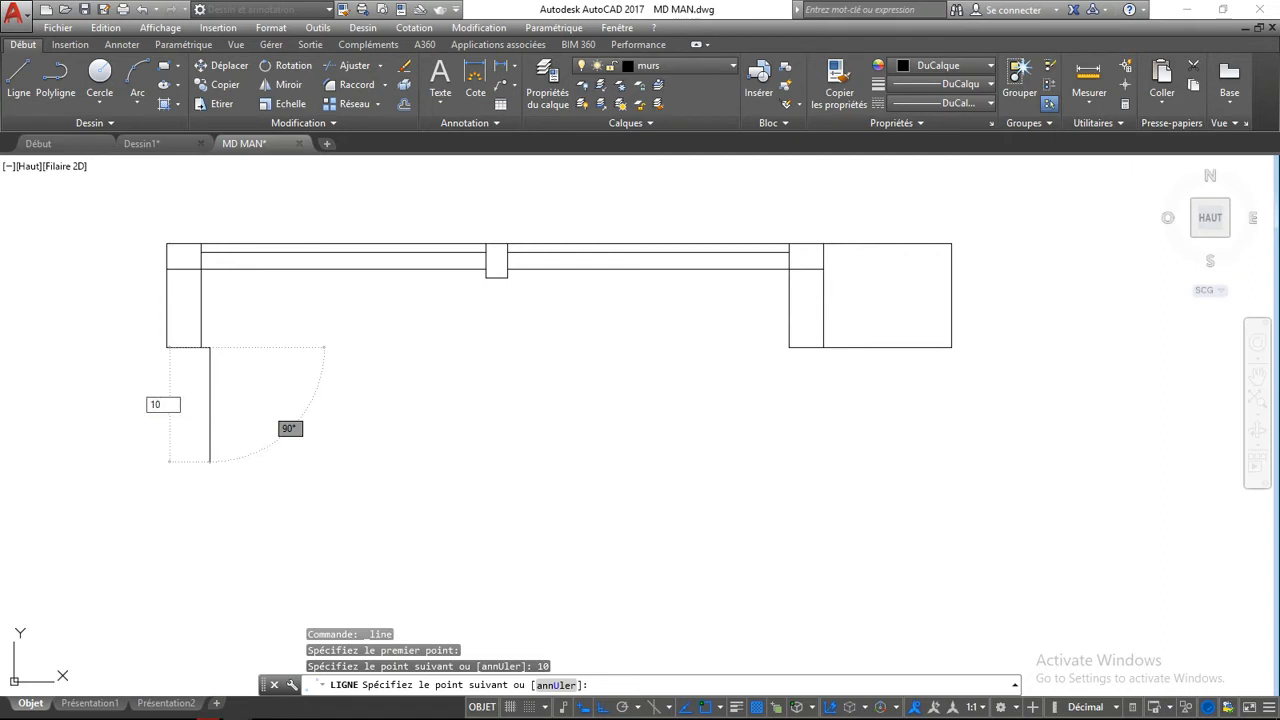
key(Return)
scroll(150, 348, up, 3)
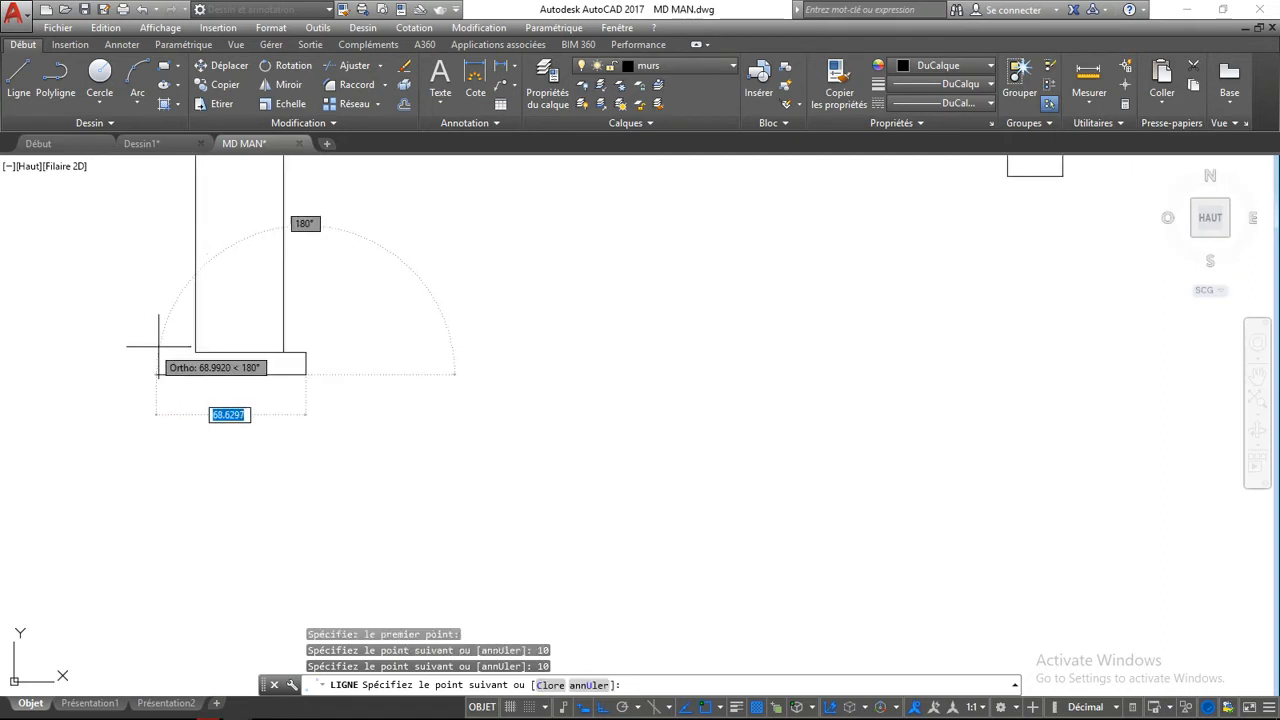
click(194, 374)
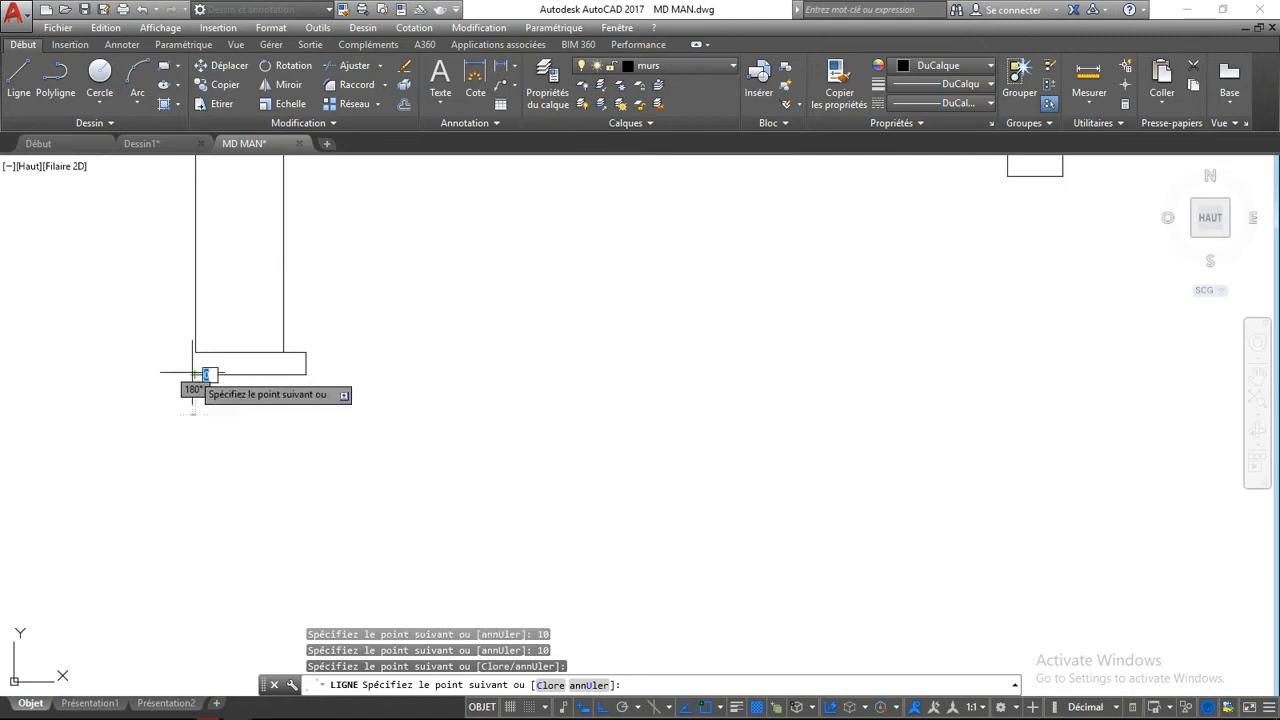
right_click(366, 337)
click(400, 343)
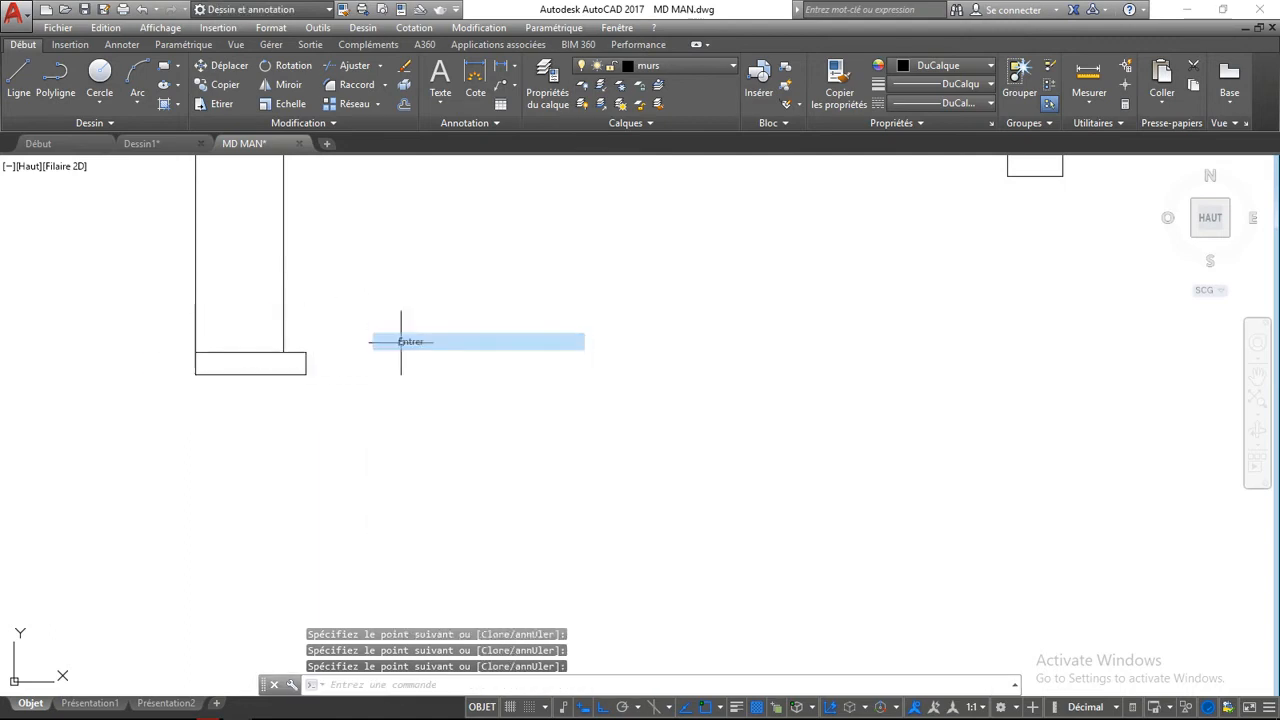
- Mirror the left wall's base about the vertical axis through the middle beam, keeping the source objects
click(160, 329)
click(338, 392)
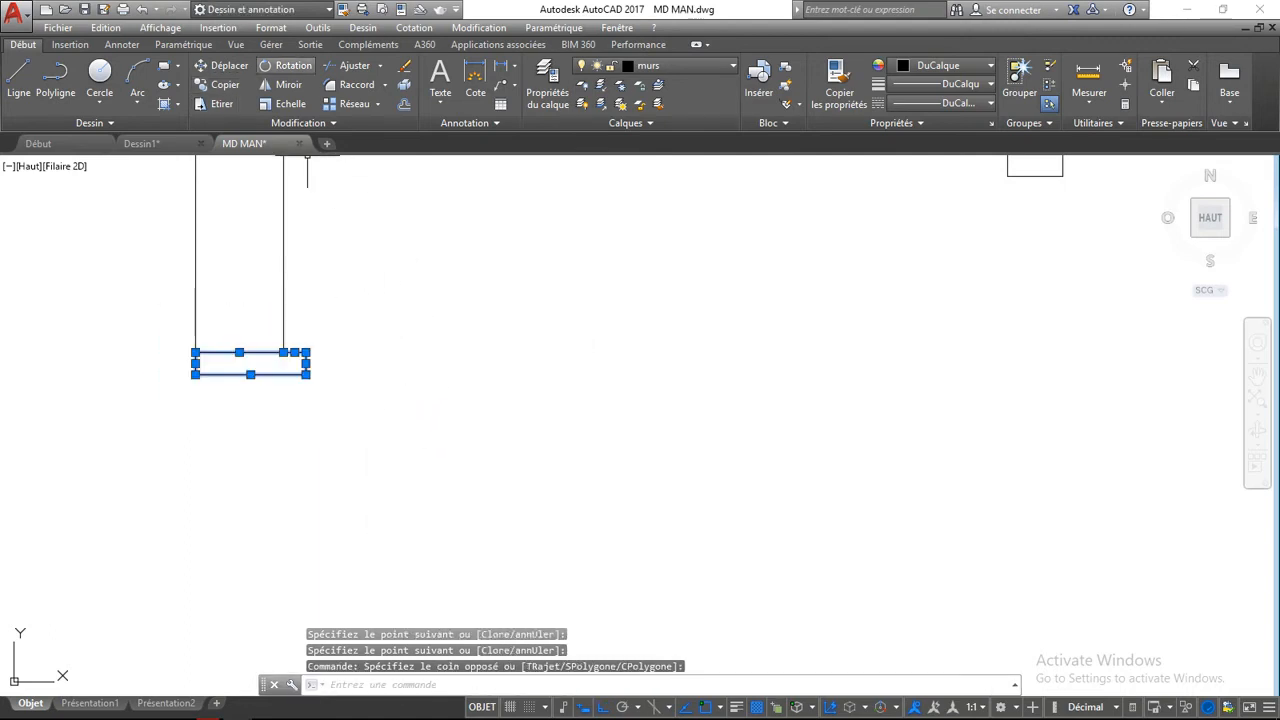
click(288, 84)
scroll(167, 383, down, 2)
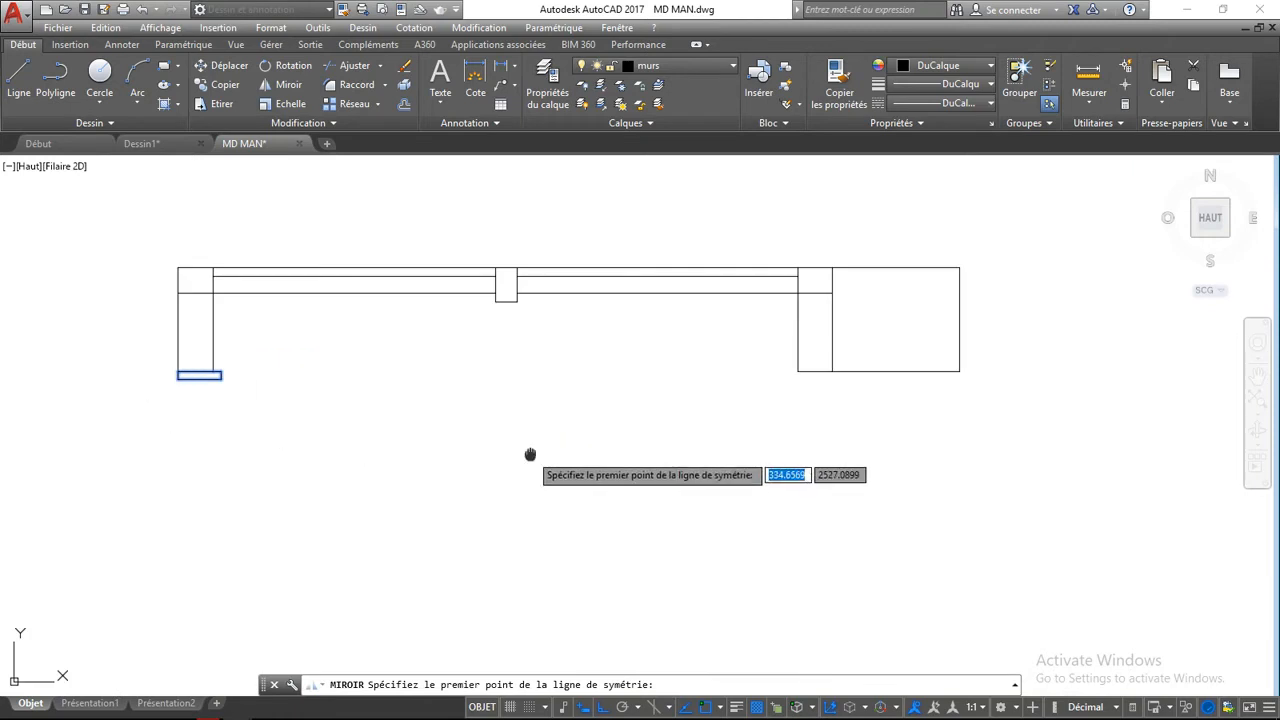
middle_drag(529, 455, 487, 482)
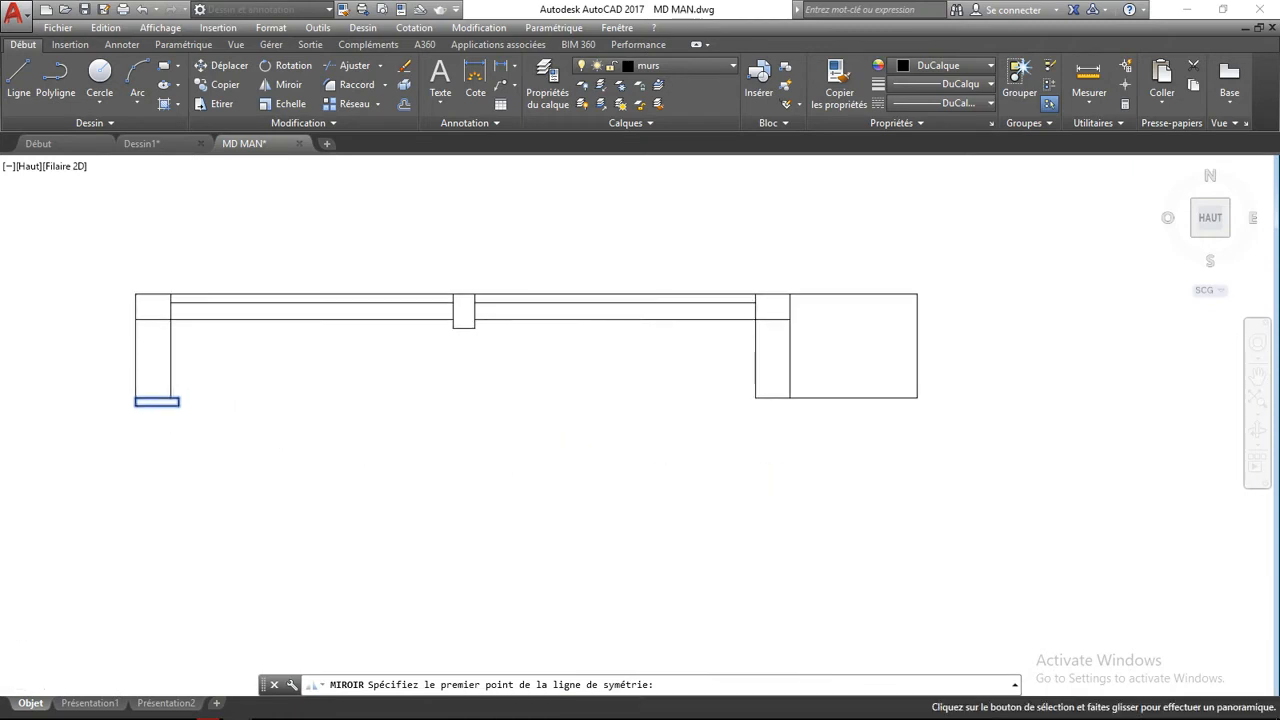
click(462, 296)
click(443, 234)
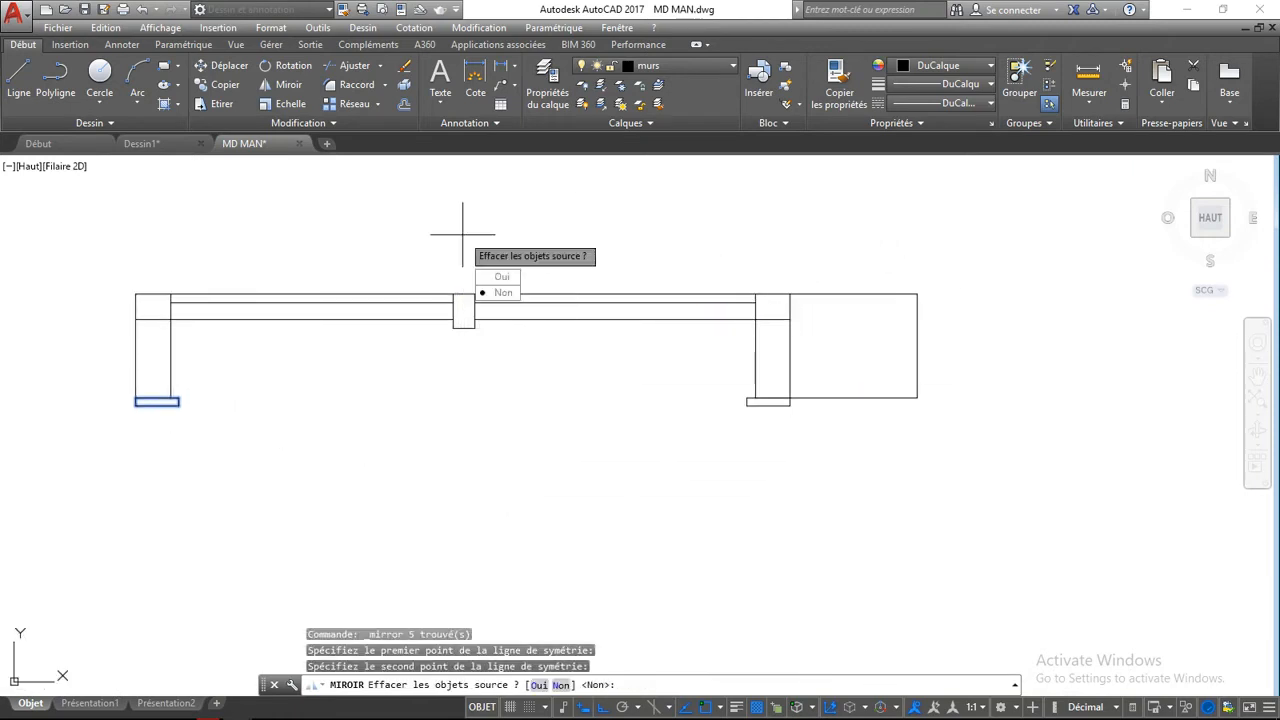
right_click(473, 242)
click(512, 251)
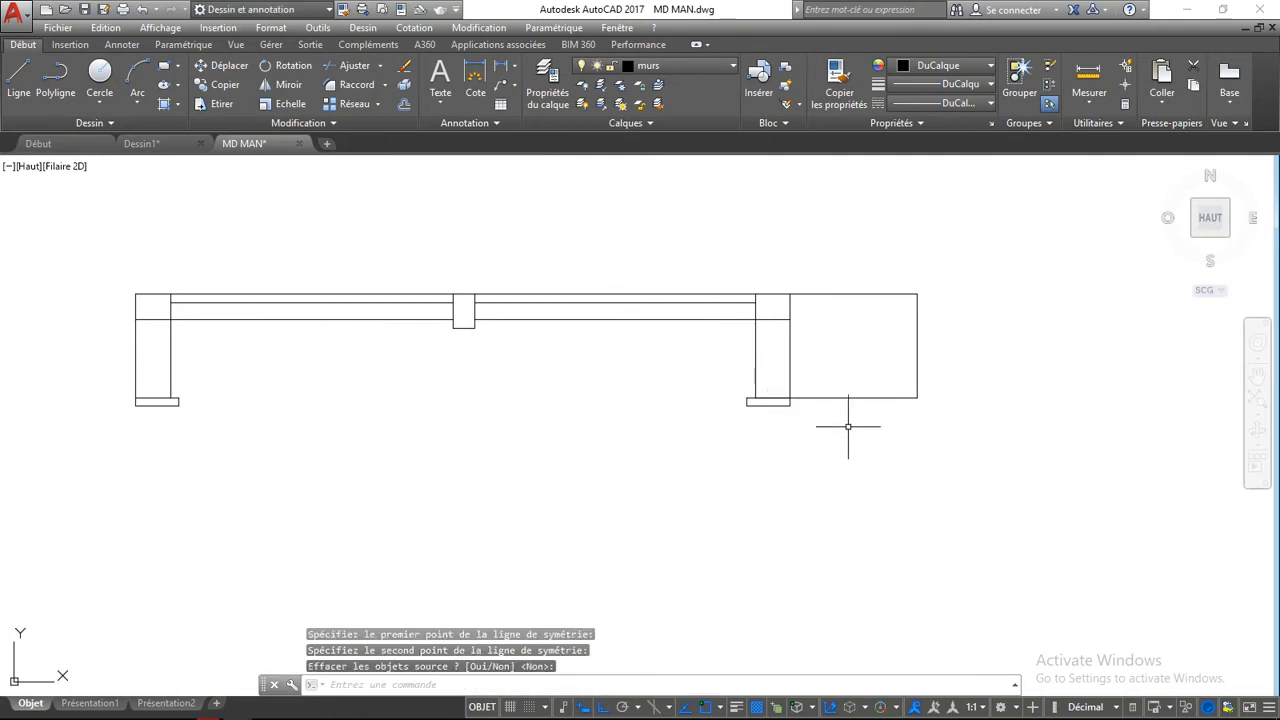
- Copy the top line of the bay outside the right wall 65 units straight down
middle_drag(848, 426, 639, 451)
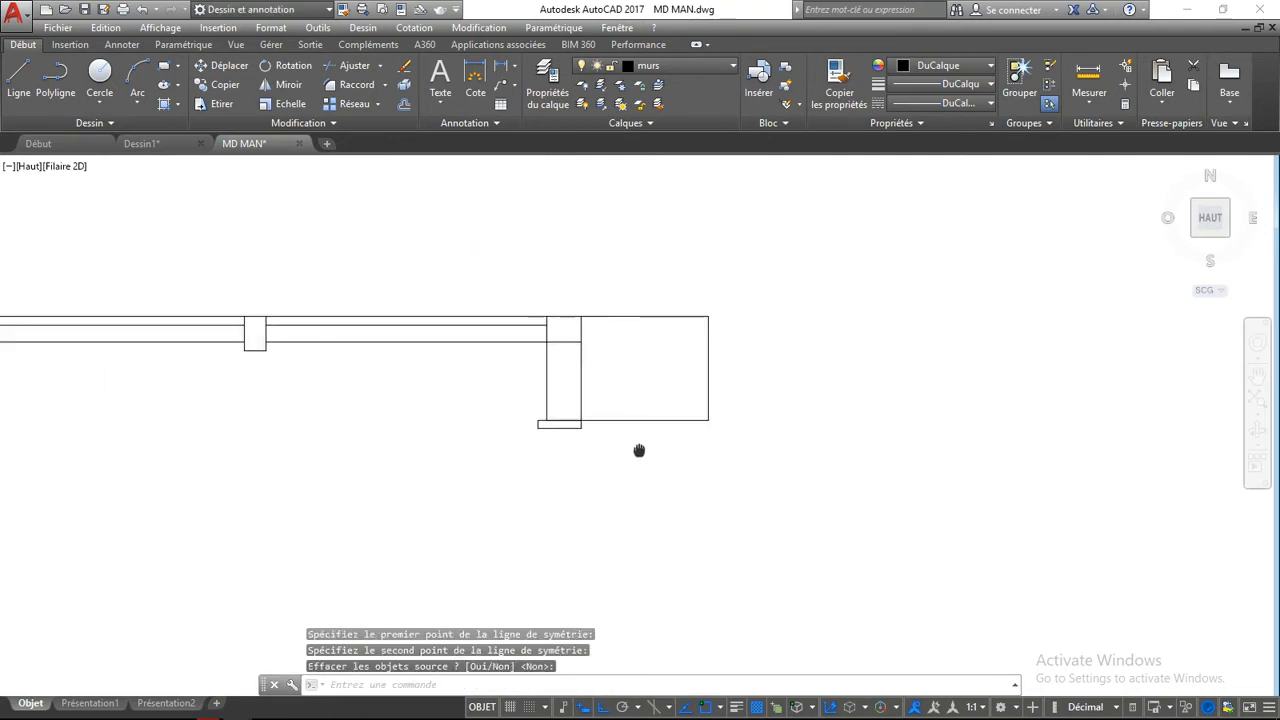
click(657, 316)
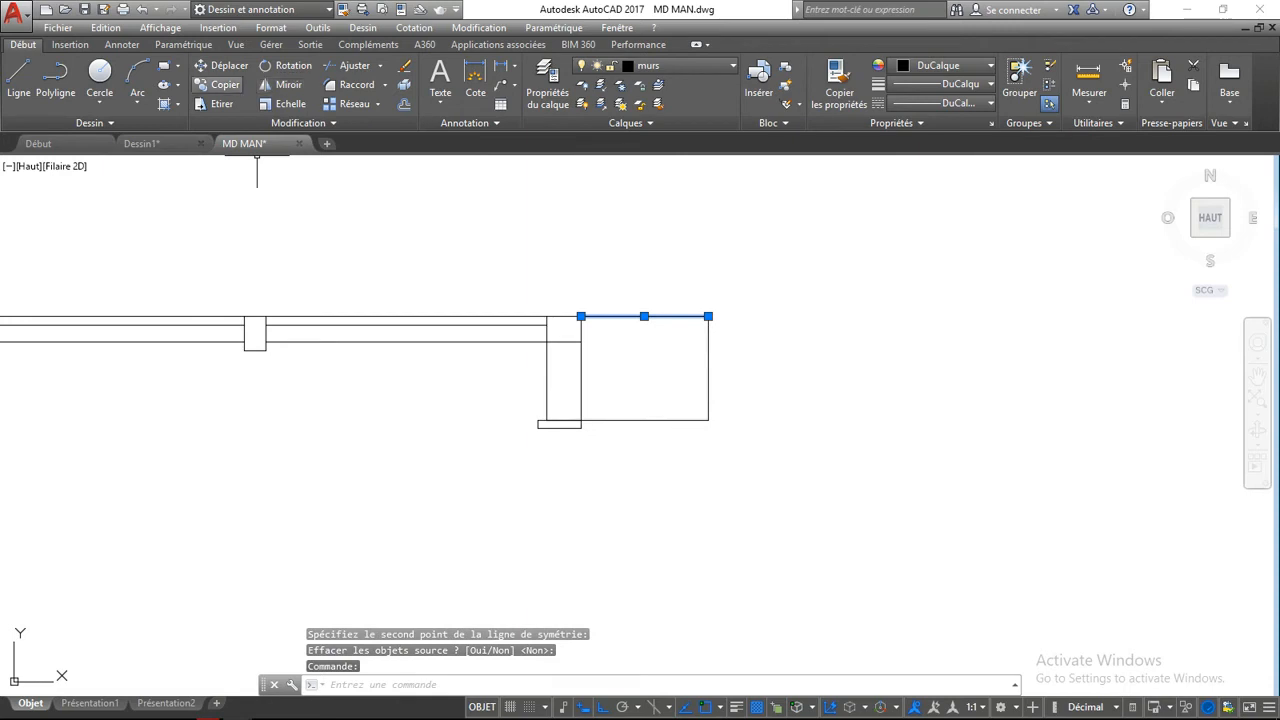
click(215, 85)
click(843, 252)
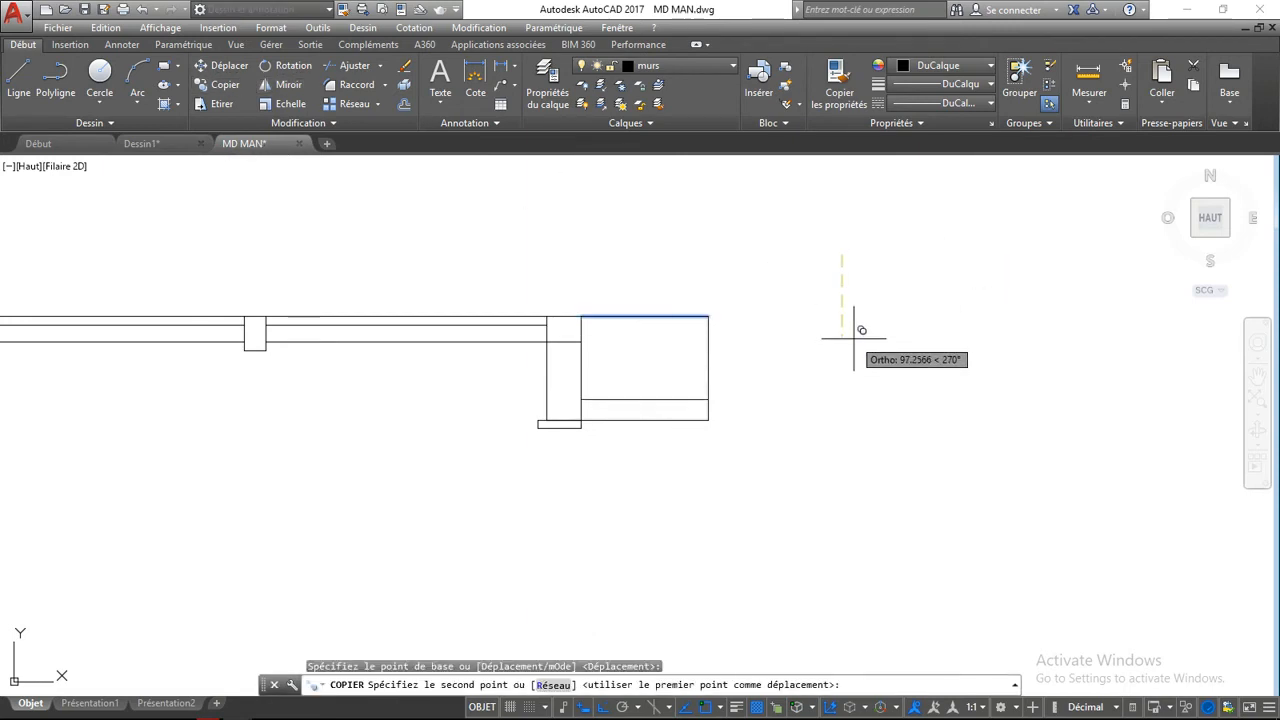
text(65)
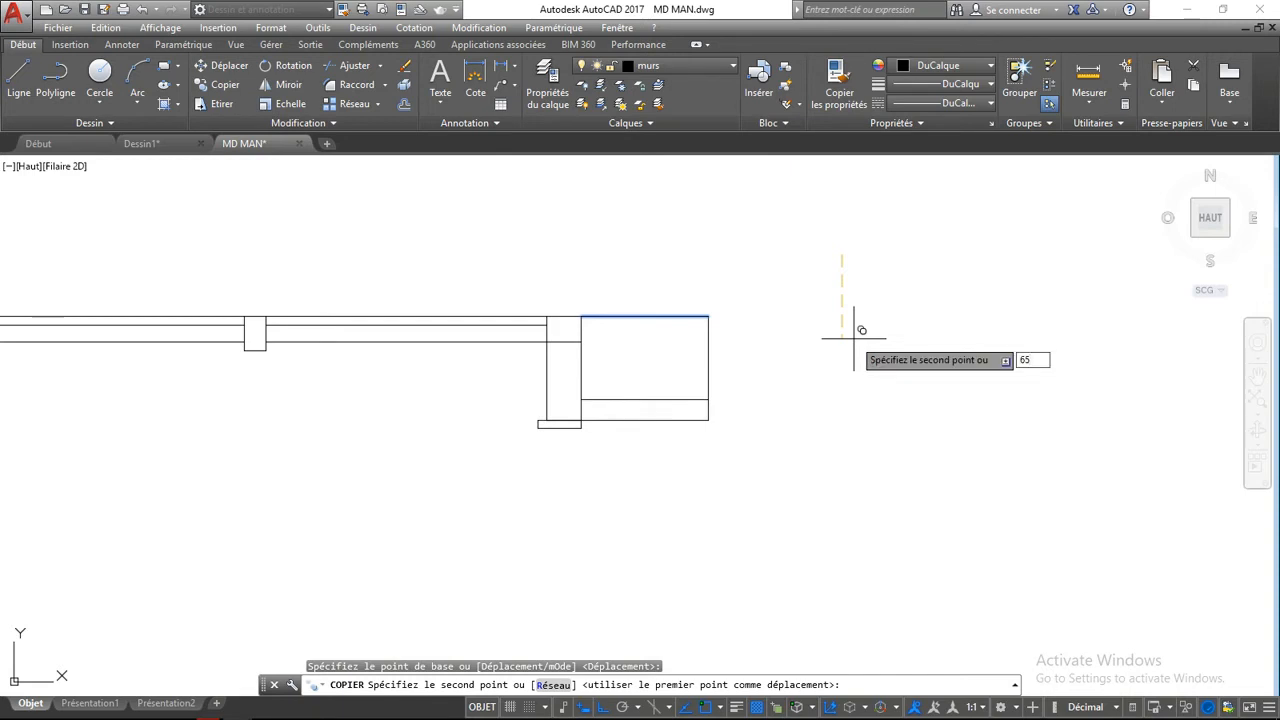
key(Return)
key(Return)
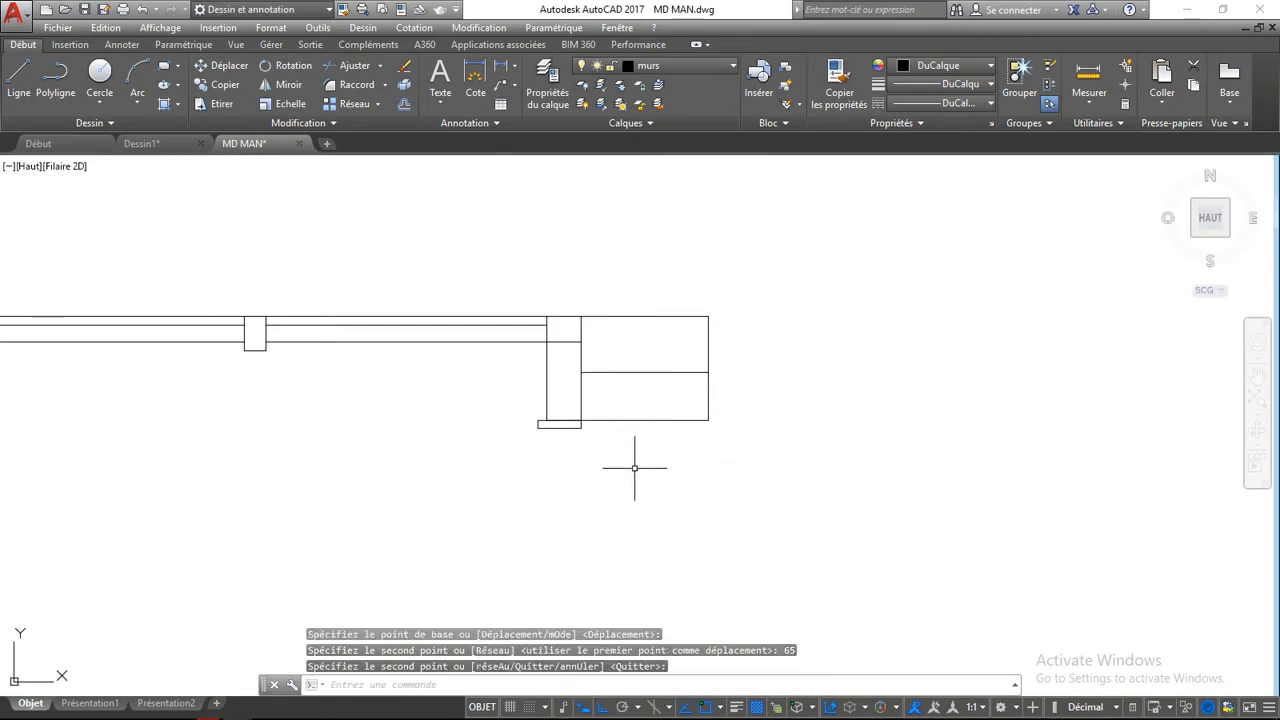
- Delete the outer bay's bottom line and shorten its outermost vertical line to end on the copied line
click(657, 400)
click(625, 444)
key(Delete)
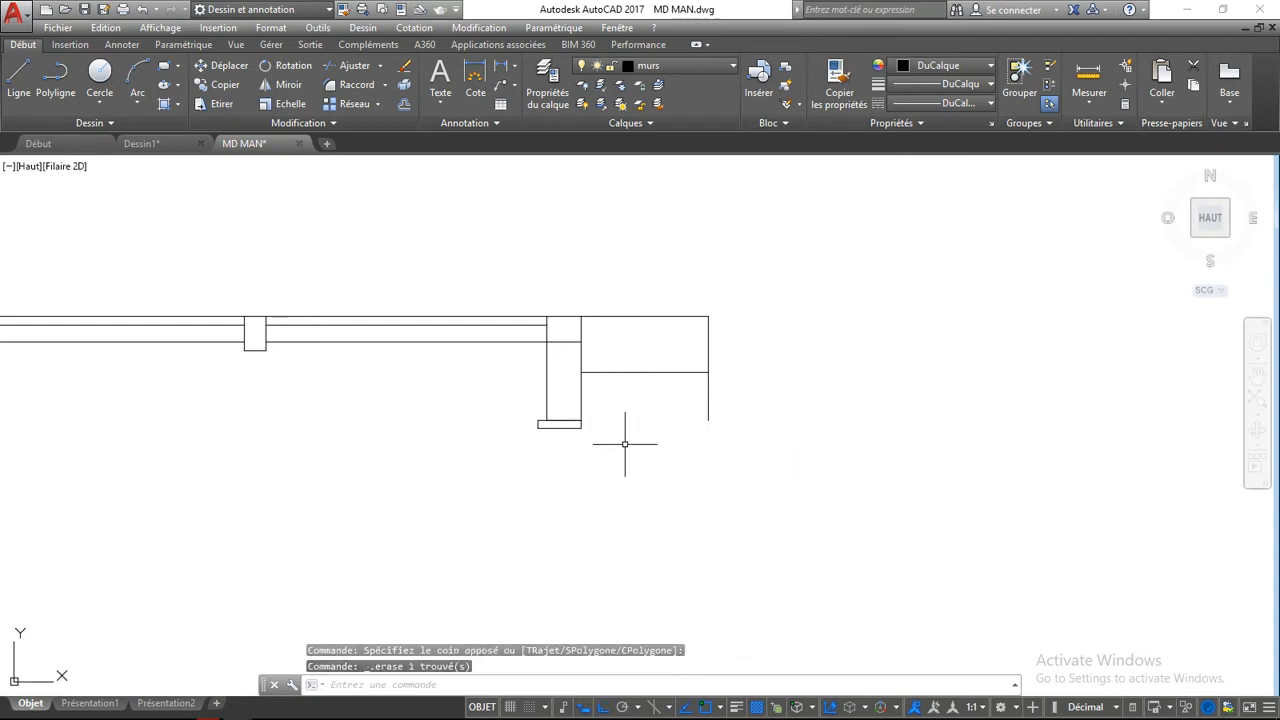
click(725, 395)
click(678, 437)
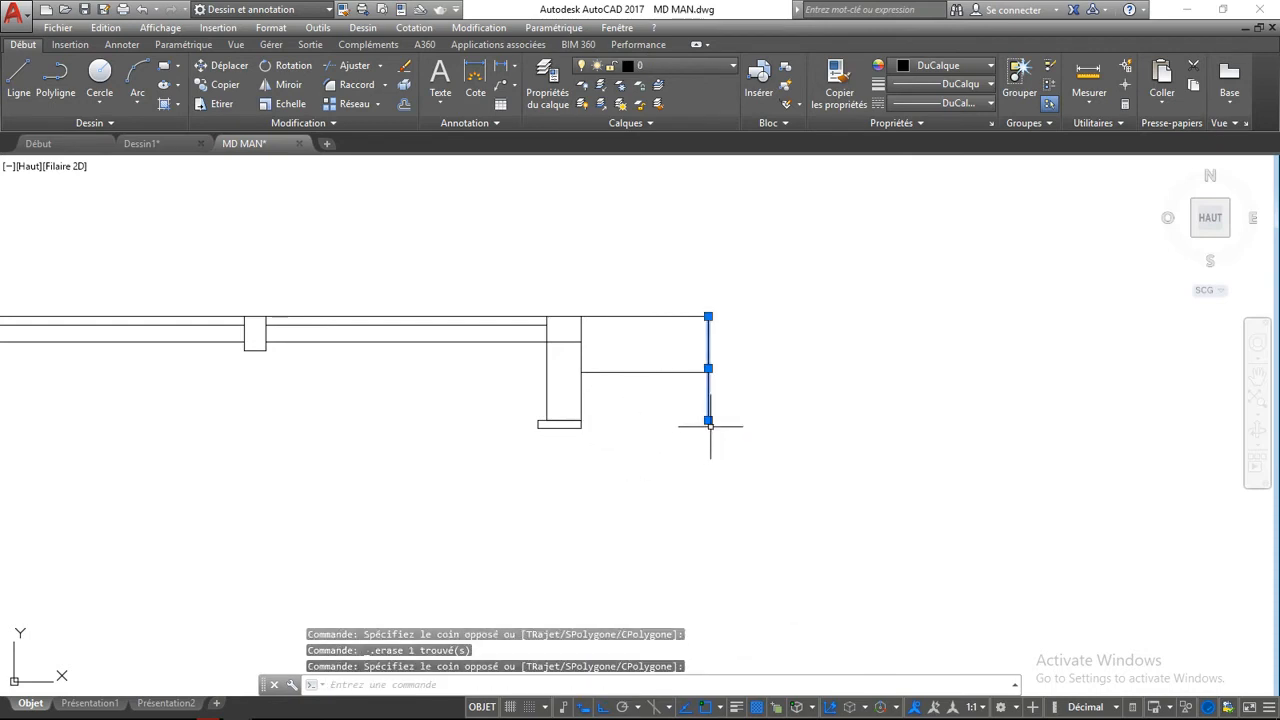
click(708, 420)
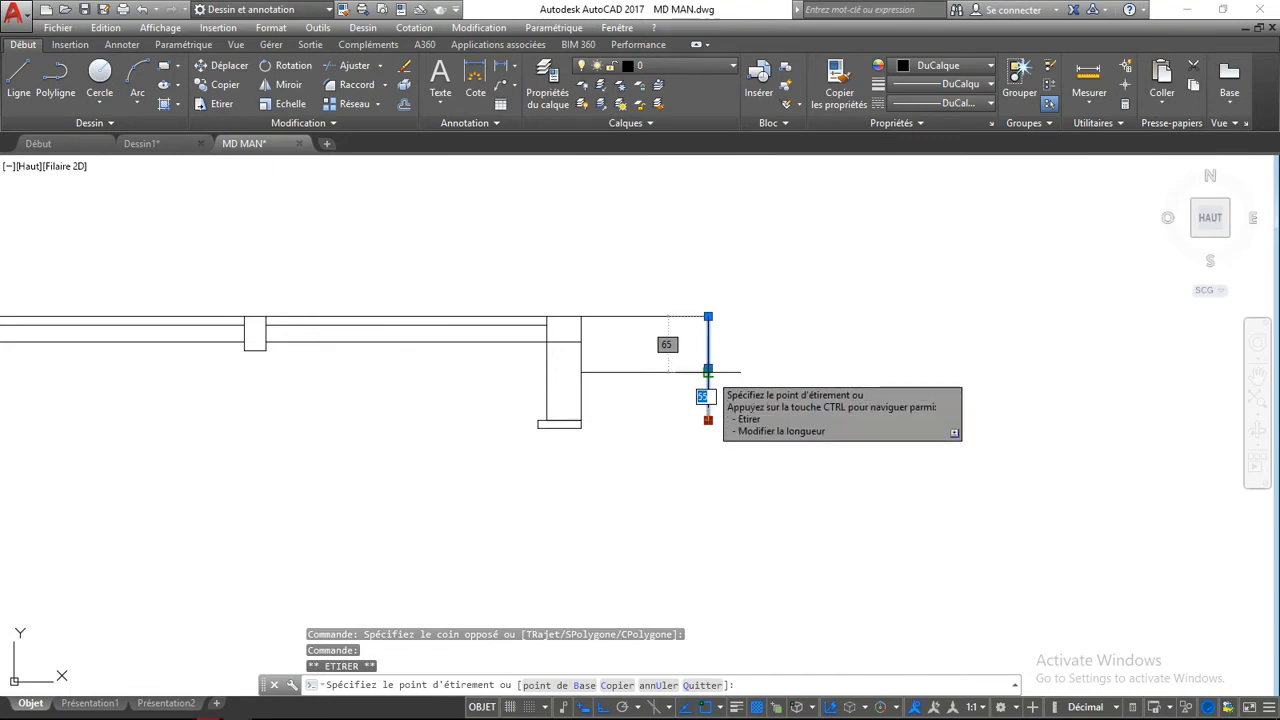
key(Escape)
- Stretch the outer bay's lower line outward past the outermost vertical line by about 207 units
click(673, 372)
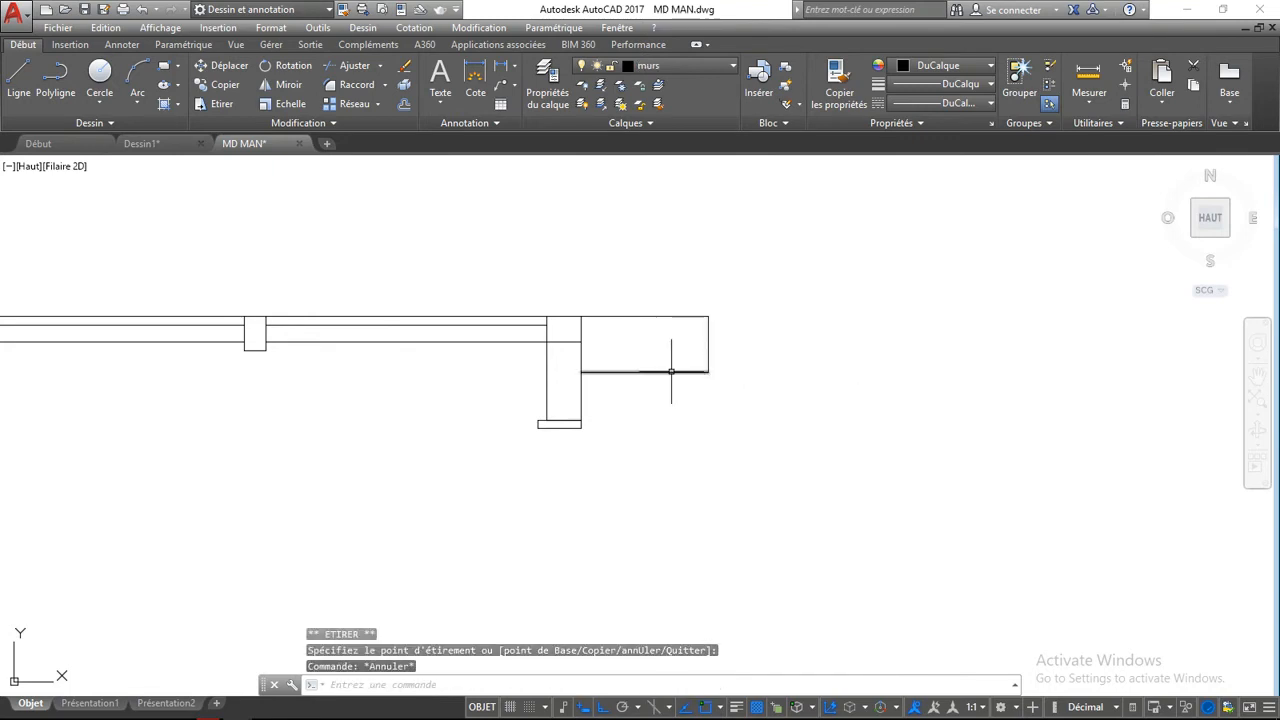
click(708, 372)
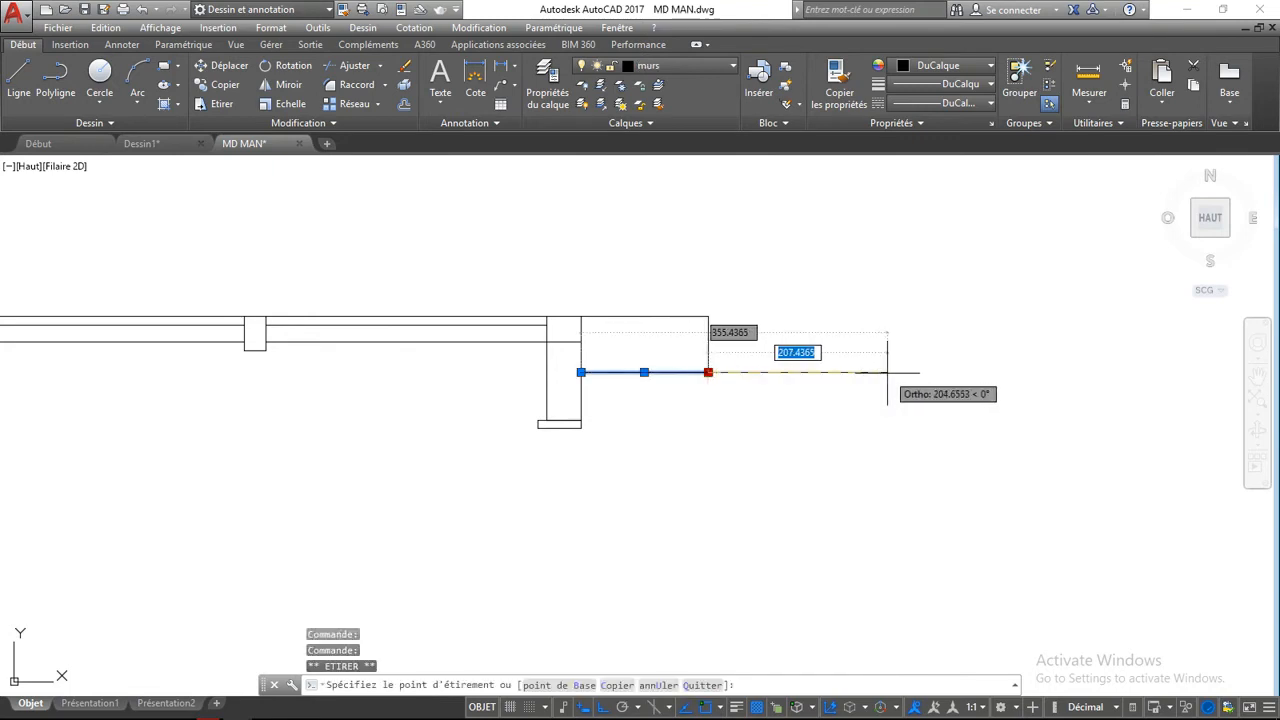
click(887, 372)
mouse_move(887, 372)
key(Escape)
key(Escape)
key(Escape)
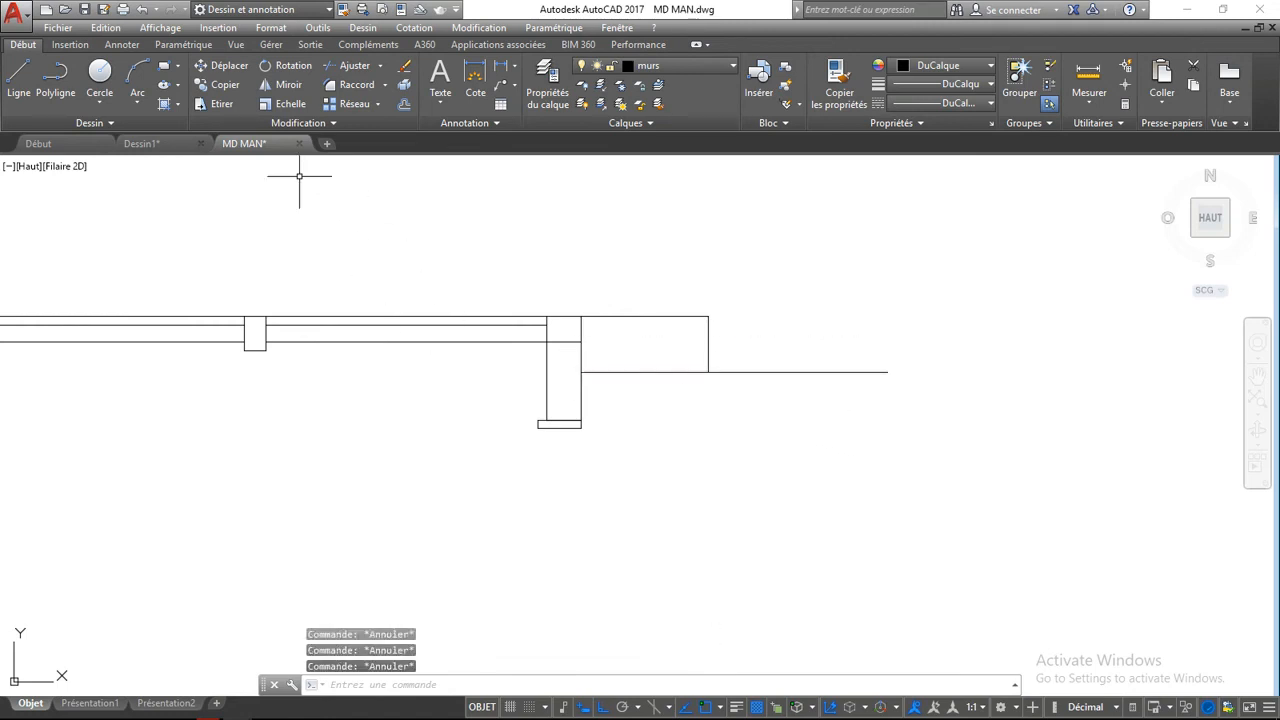
- Draw a short vertical line up from the extended lower line, with a horizontal line running outward from its upper end
click(19, 80)
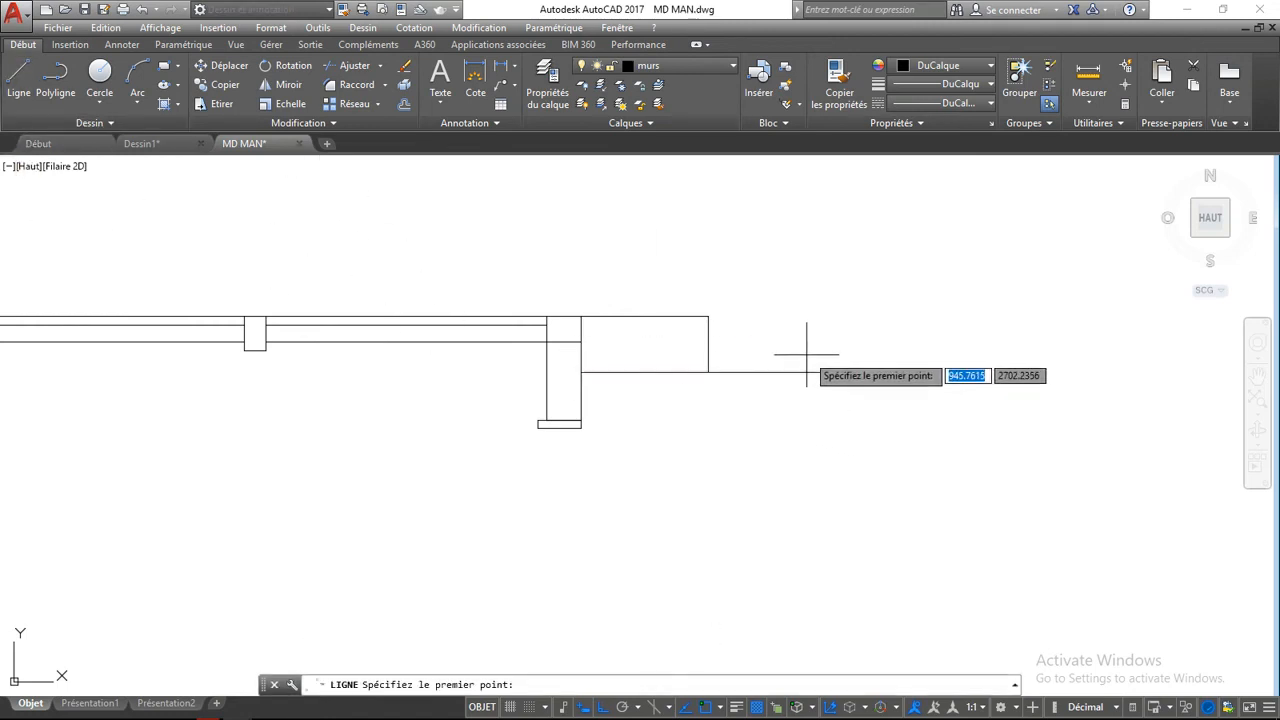
click(734, 372)
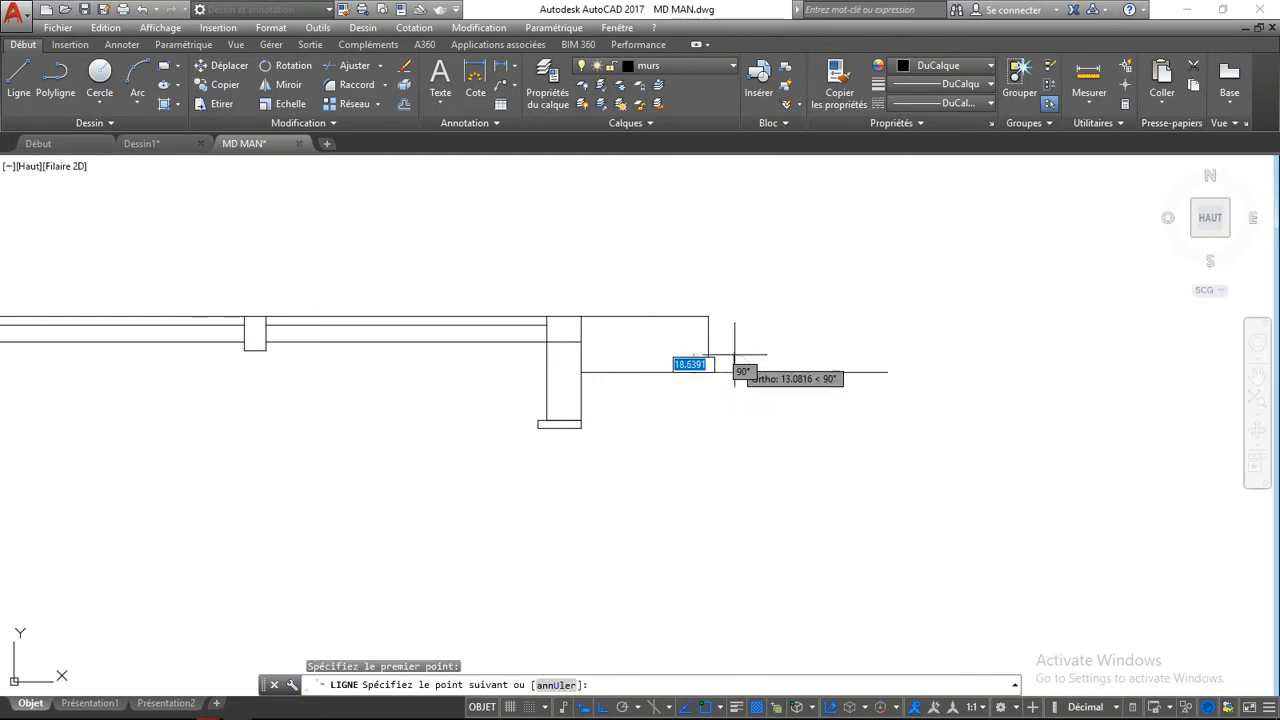
click(734, 344)
click(797, 344)
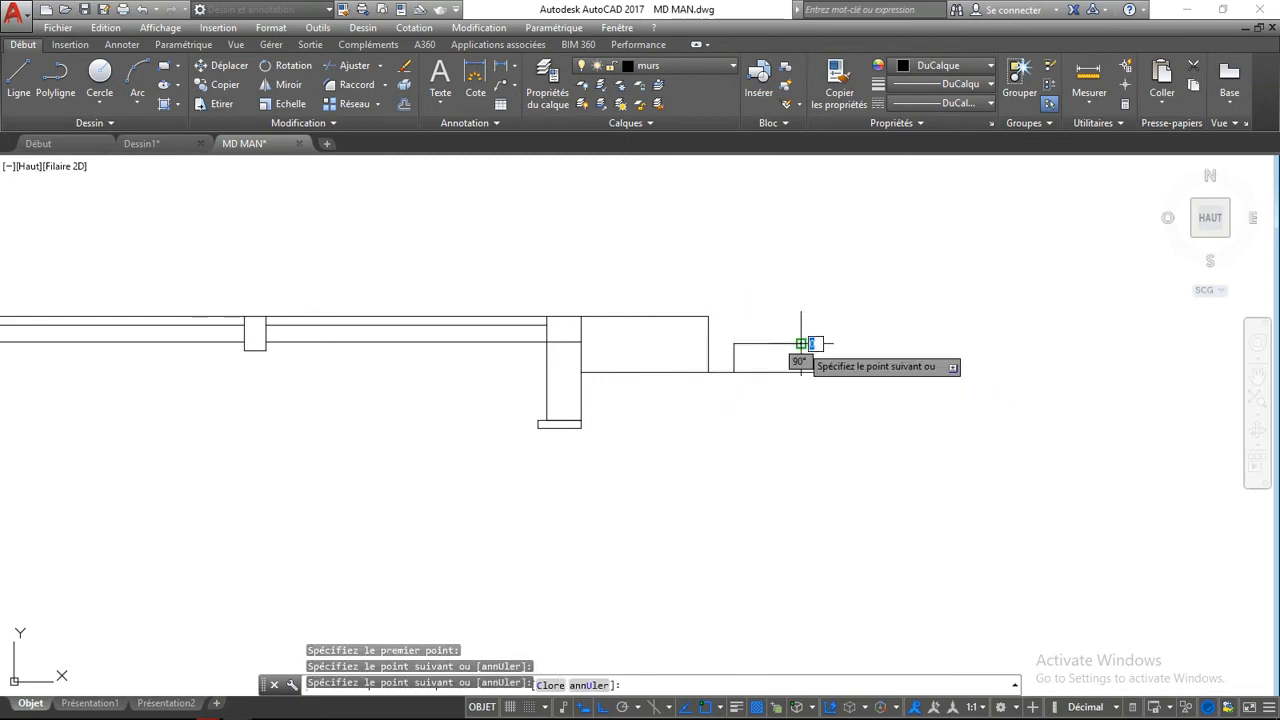
right_click(797, 327)
click(836, 335)
- Move the short vertical line and its horizontal line farther outward along the extended lower line
click(766, 337)
click(678, 351)
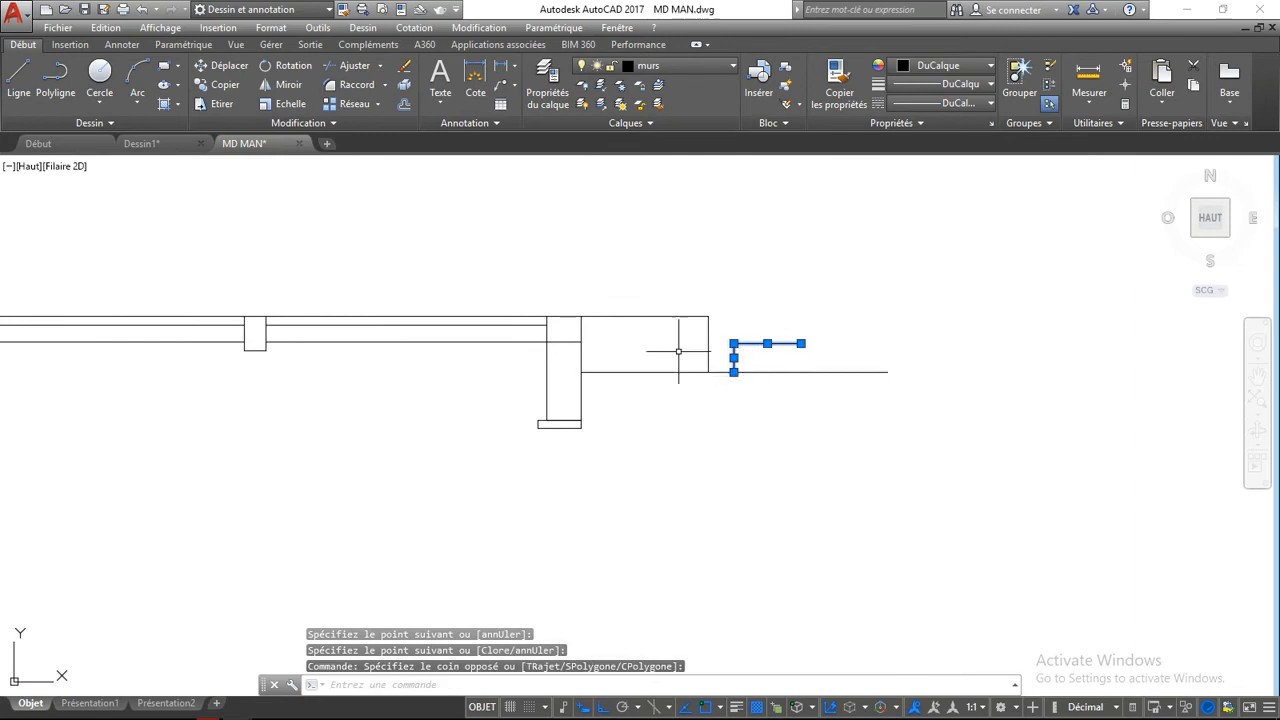
key(m)
key(space)
click(686, 229)
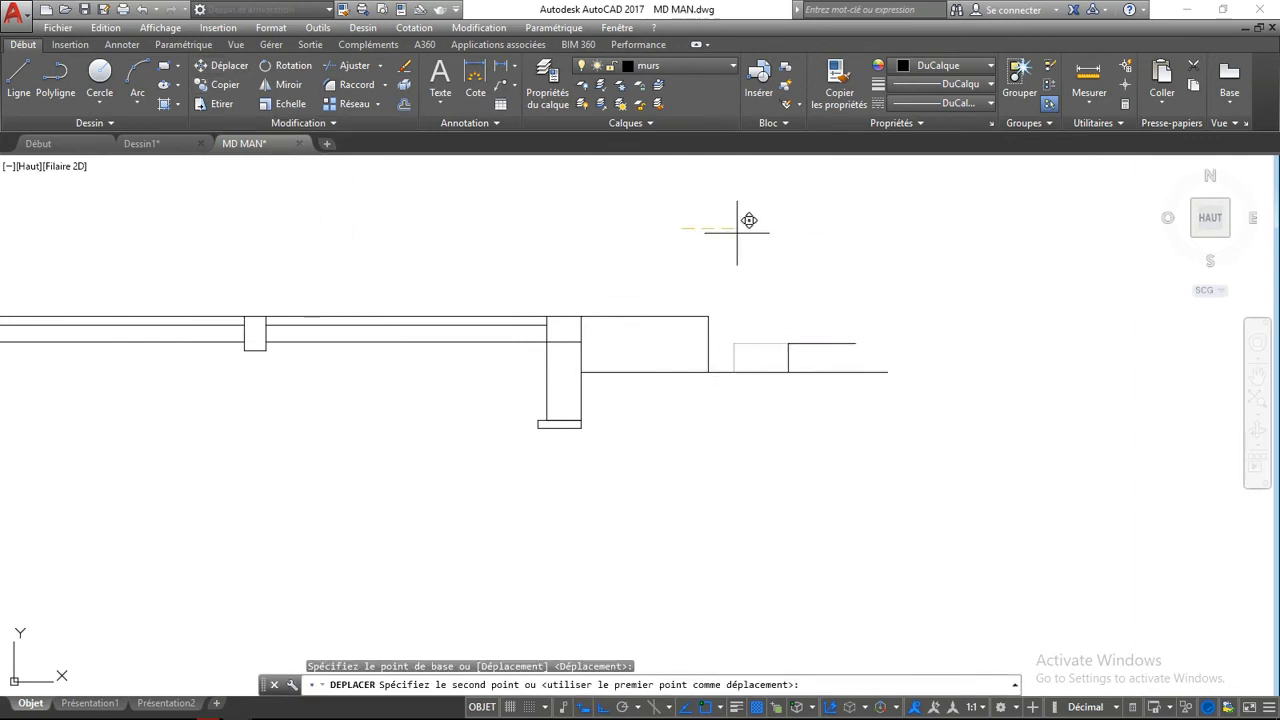
click(759, 220)
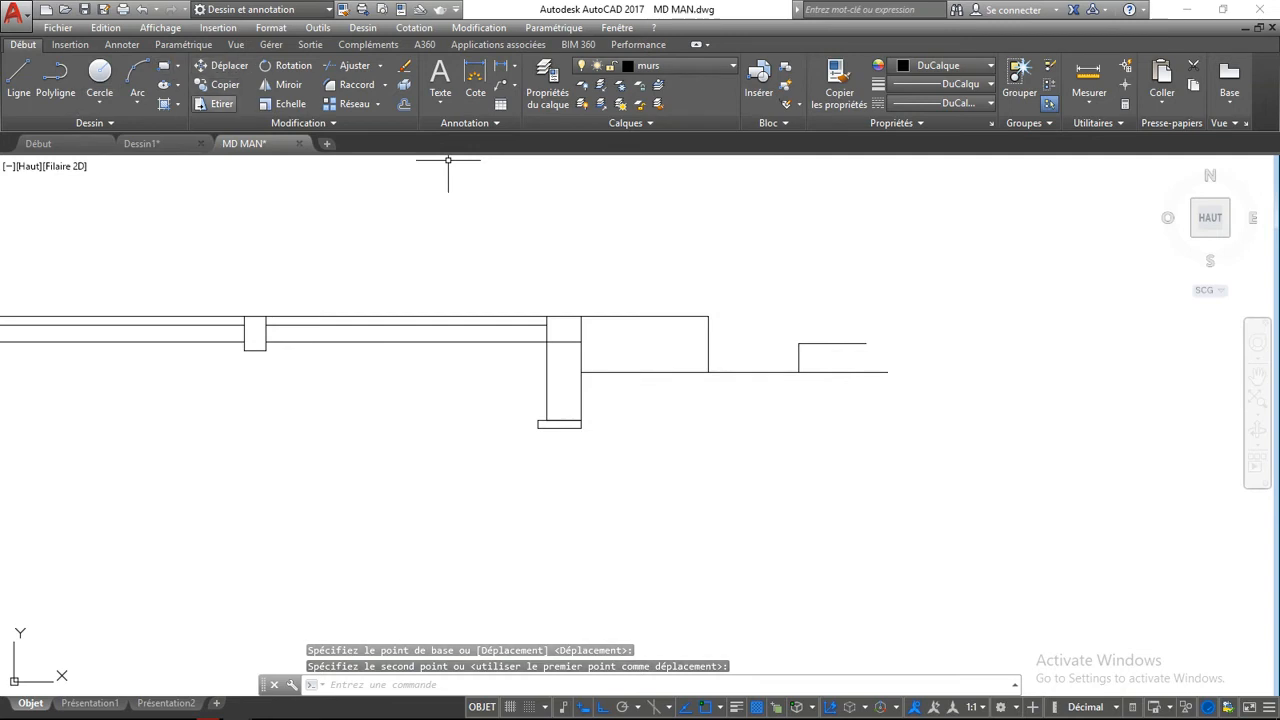
- Draw a triangle inscribed in a circle of radius 15, centred where the short vertical line meets the extended lower line
click(177, 66)
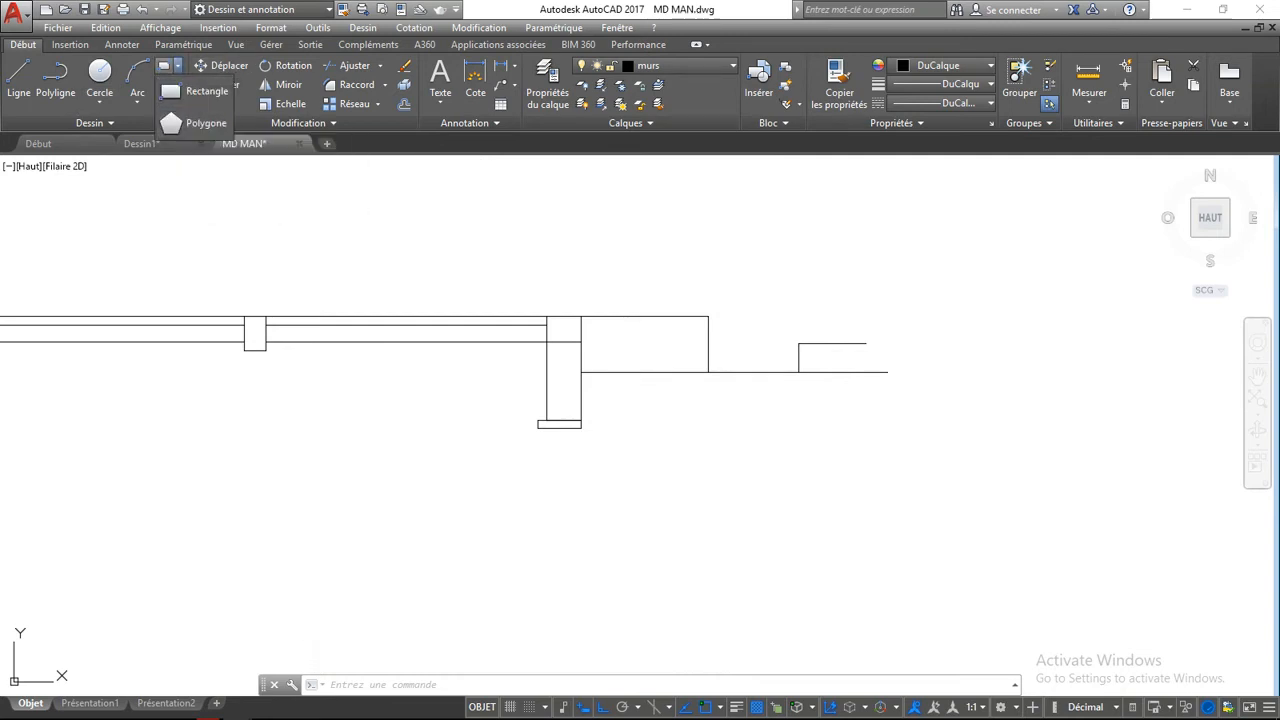
click(362, 28)
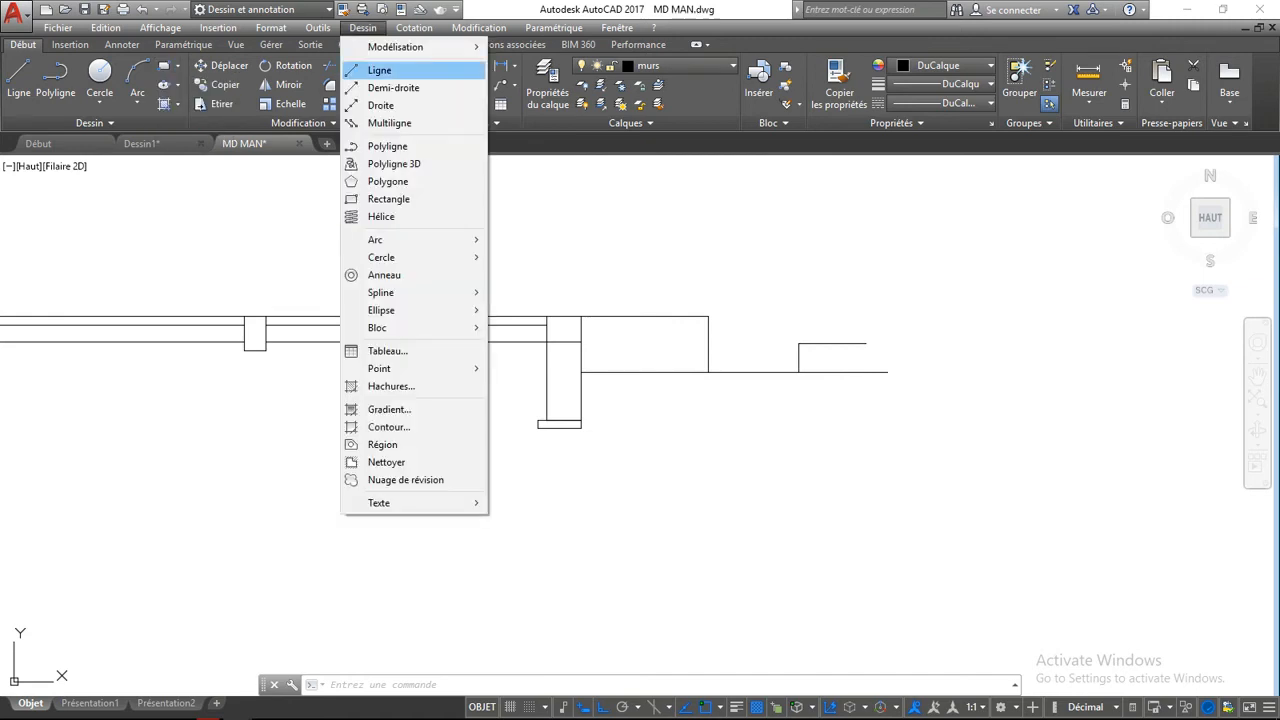
click(388, 181)
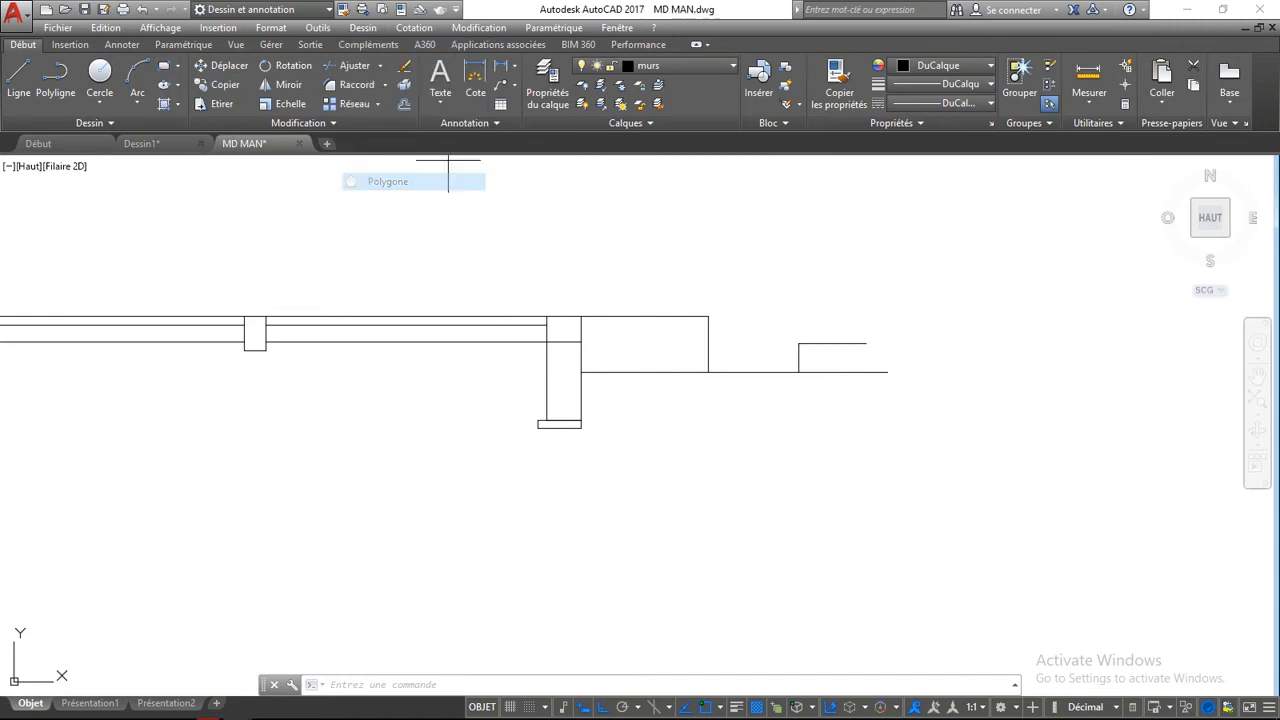
scroll(797, 374, up, 3)
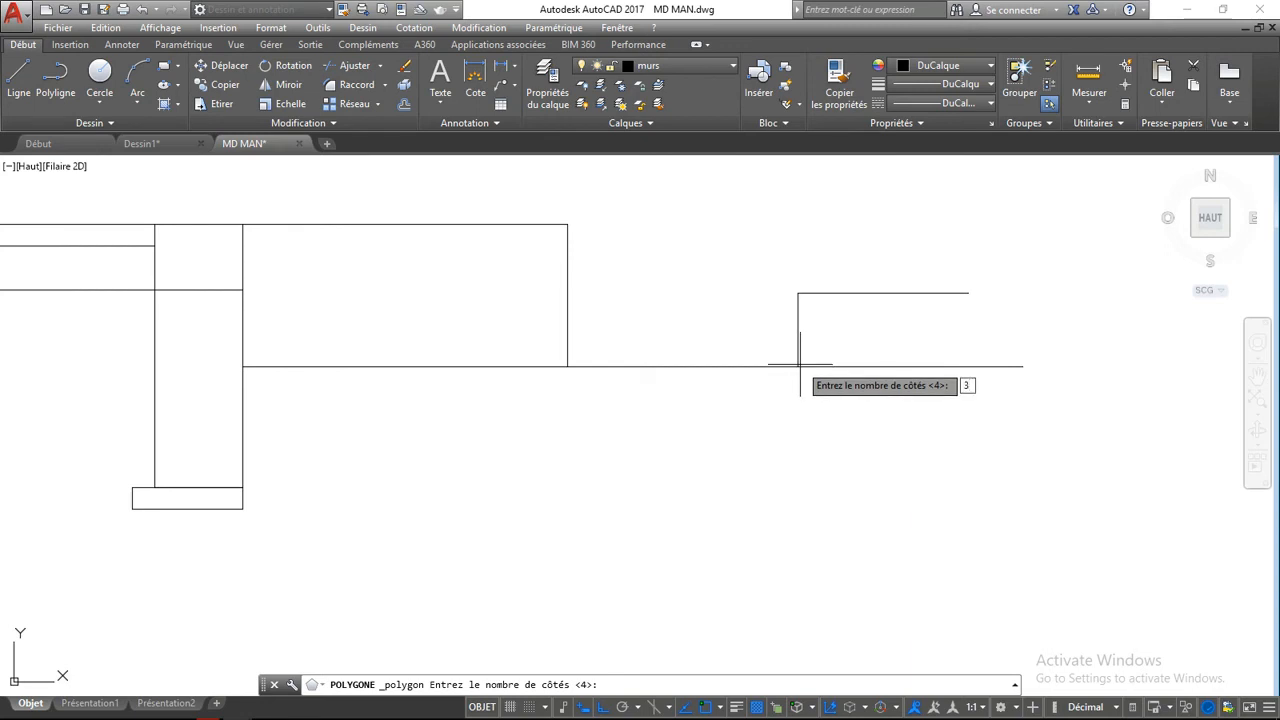
text(3)
key(Return)
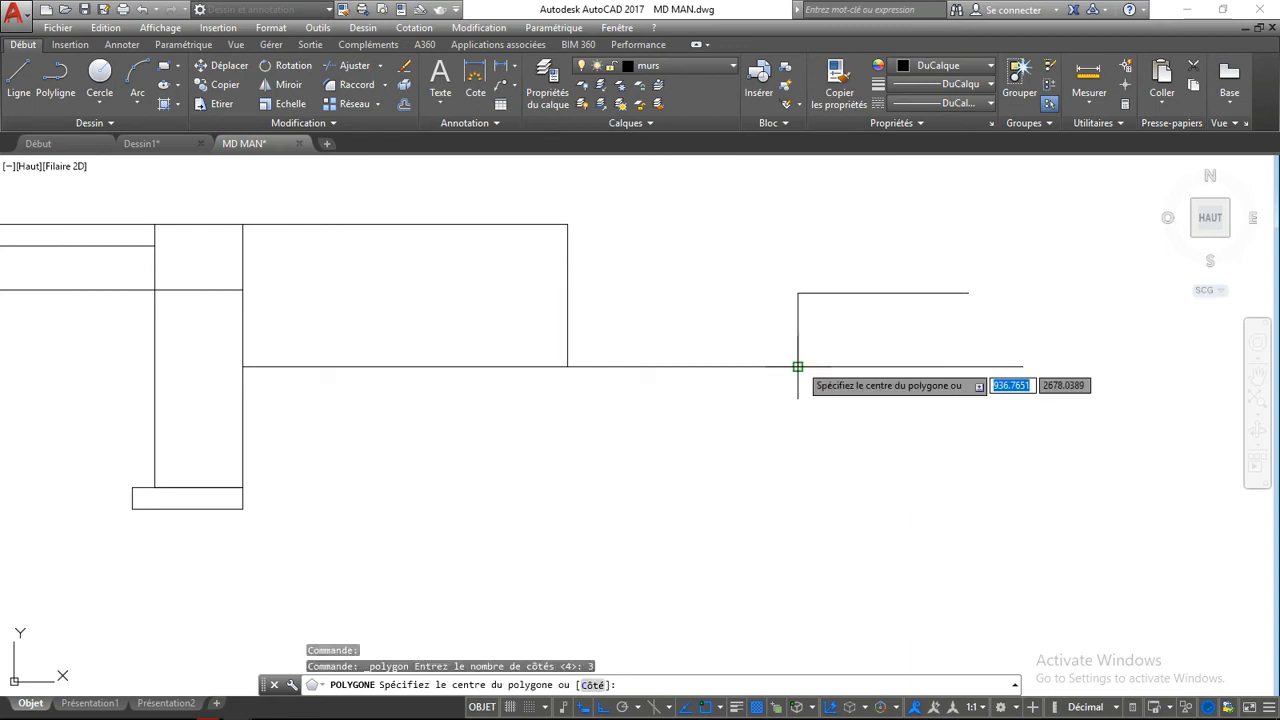
click(797, 367)
key(Down)
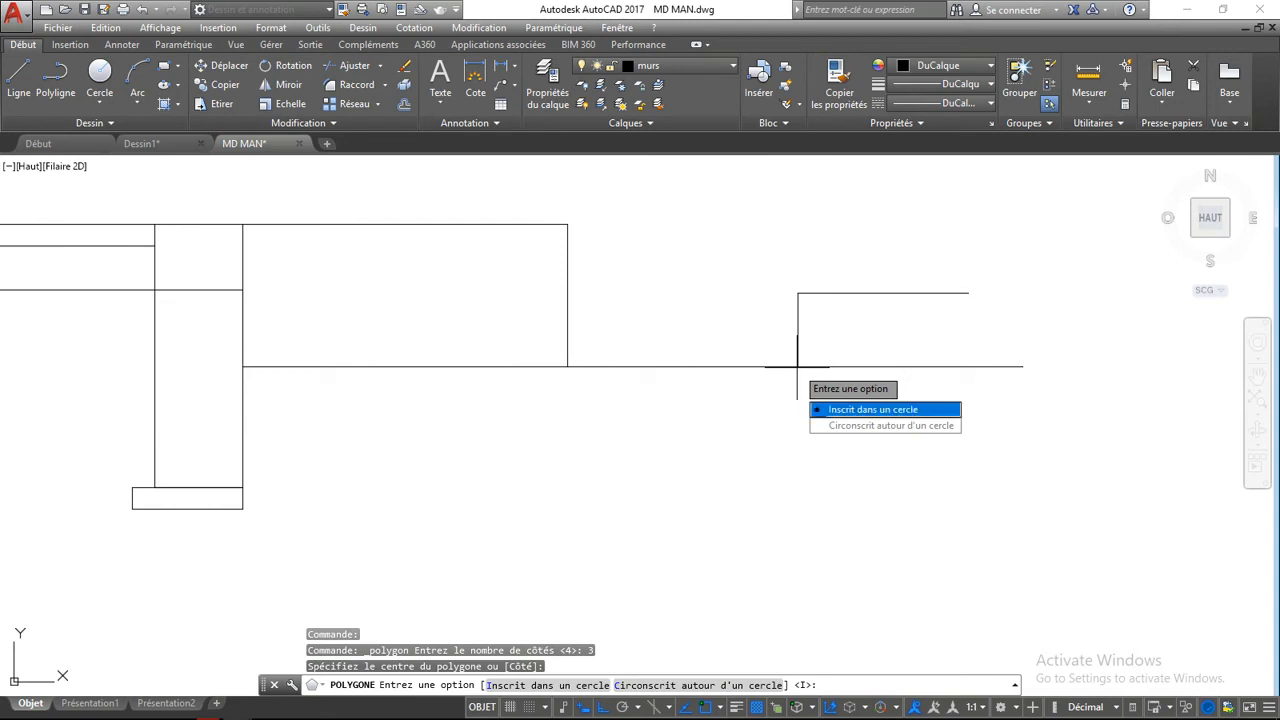
key(Return)
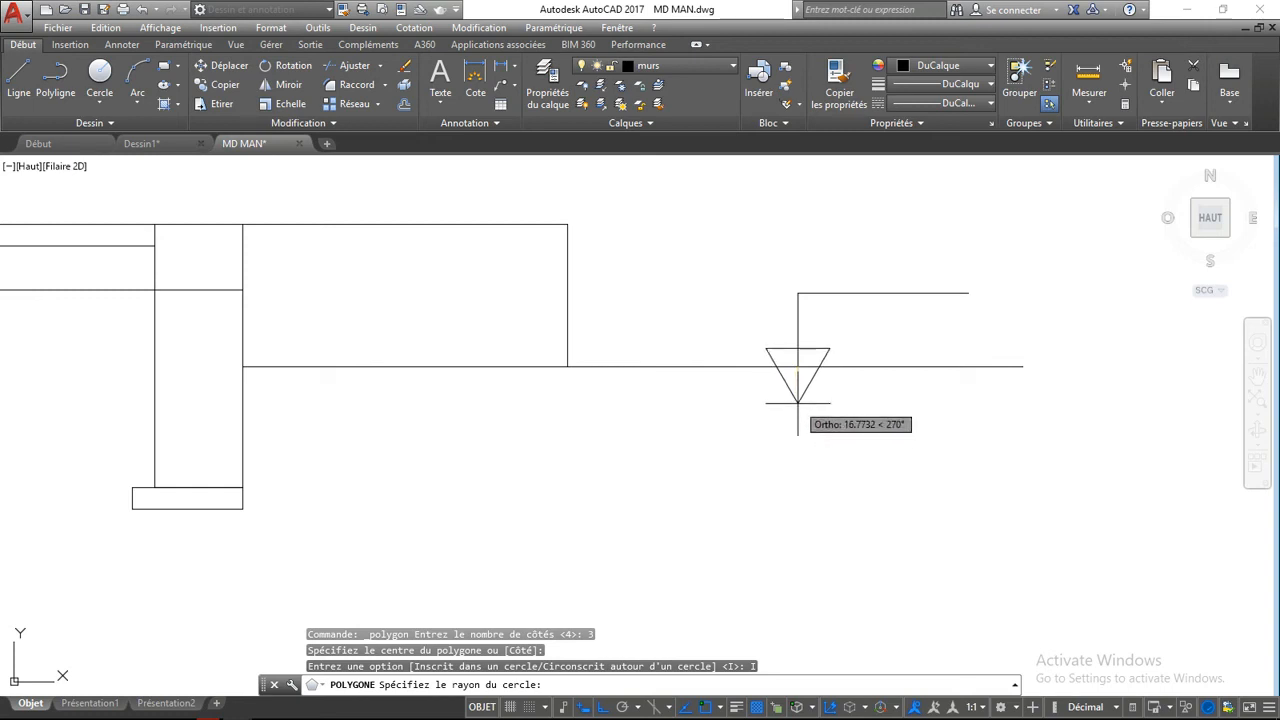
key(Return)
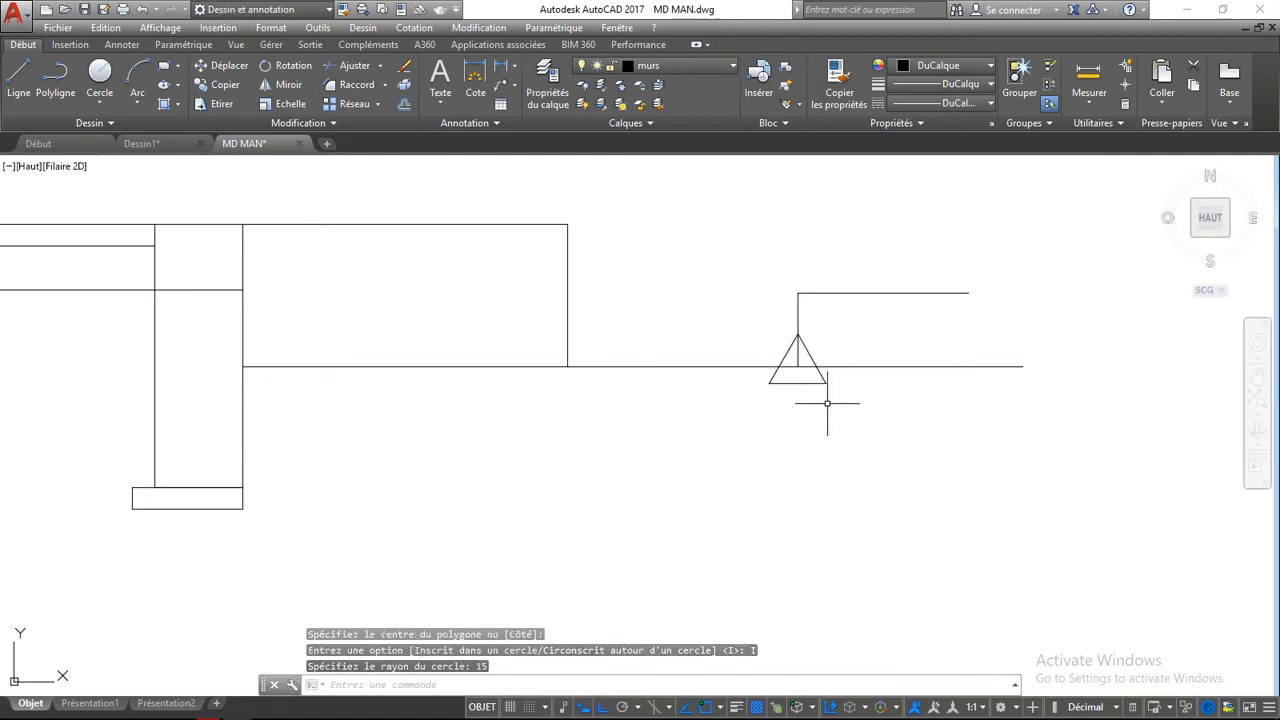
click(857, 406)
click(809, 371)
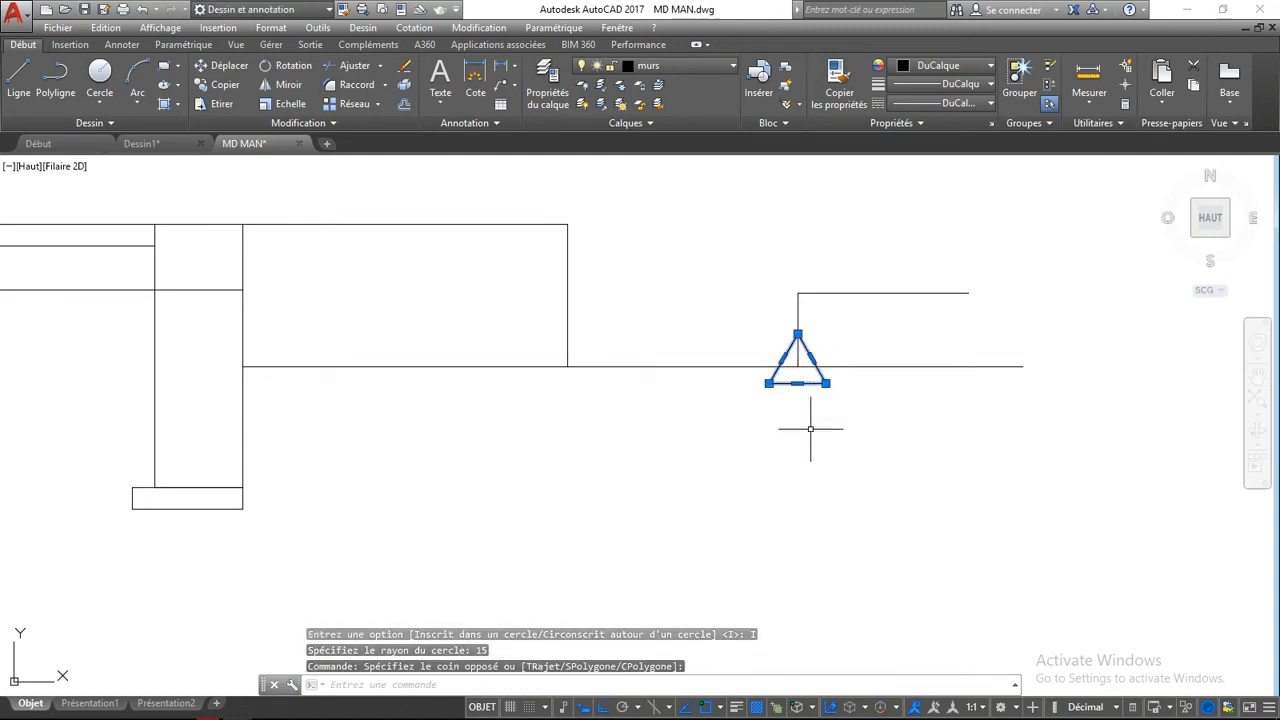
click(287, 65)
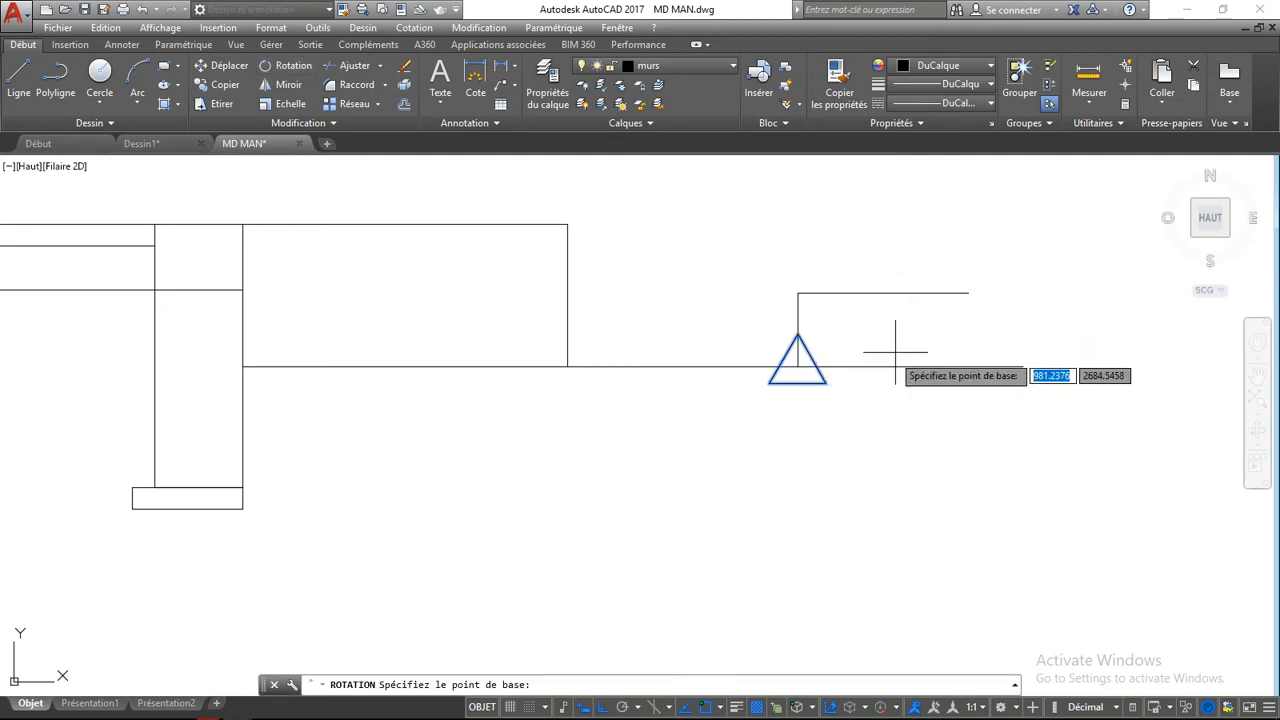
click(826, 383)
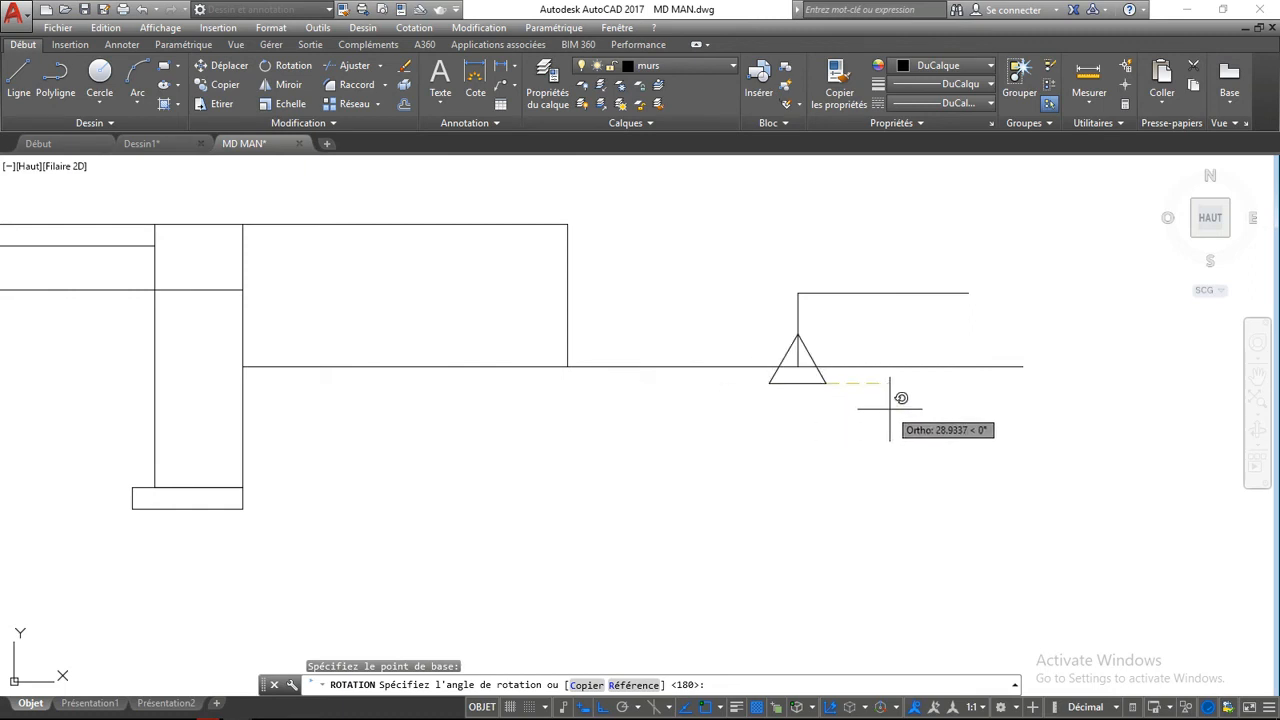
key(Escape)
key(Escape)
key(Escape)
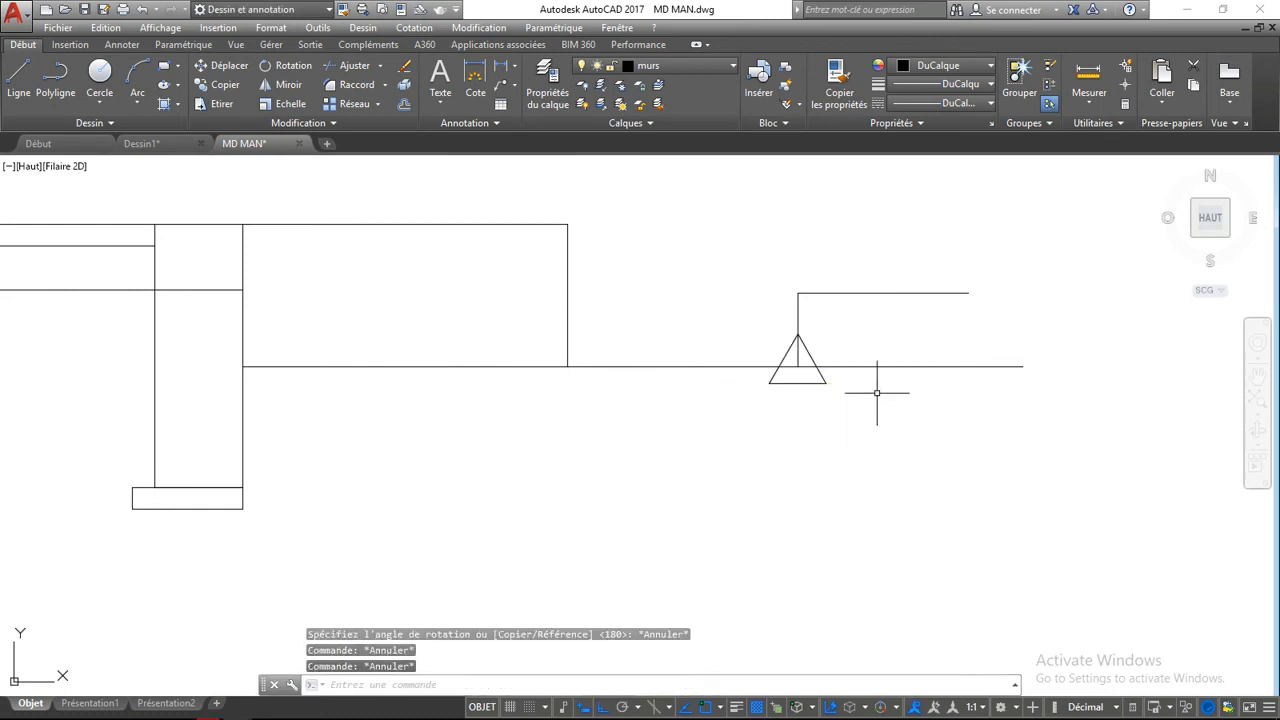
- Delete the triangle at the foot of the short vertical line
scroll(814, 367, up, 4)
scroll(814, 367, down, 2)
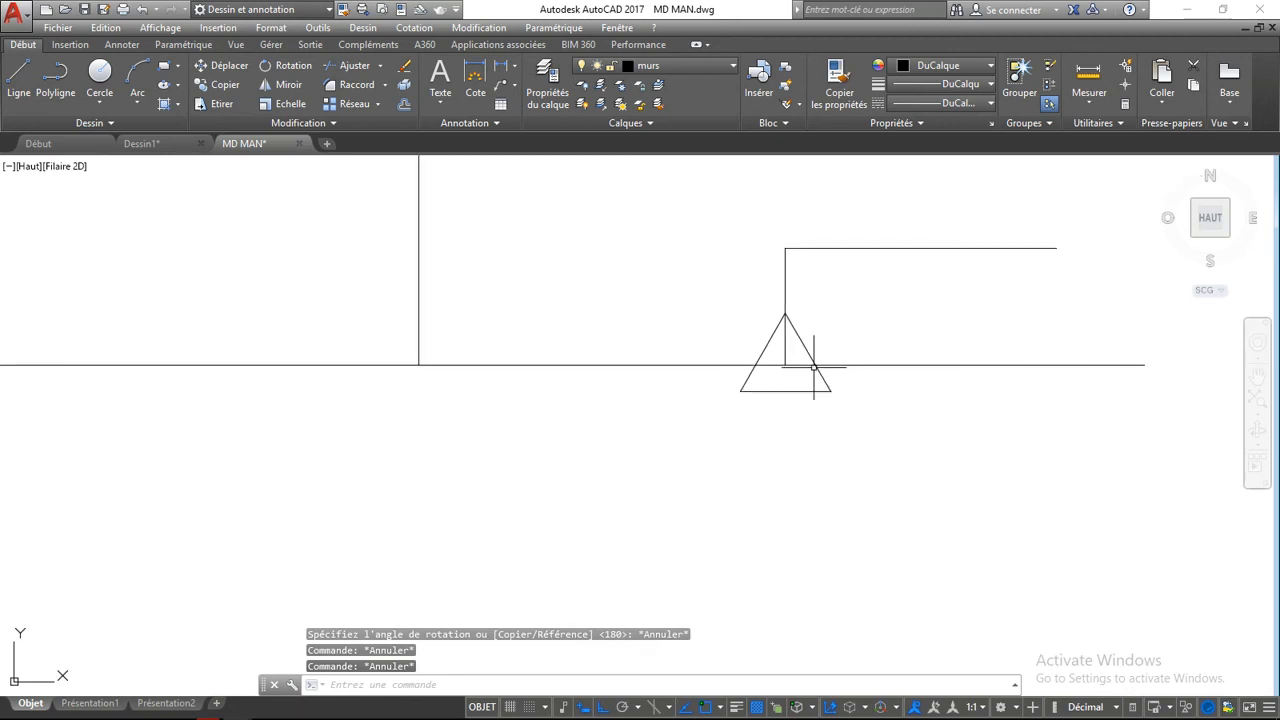
click(811, 371)
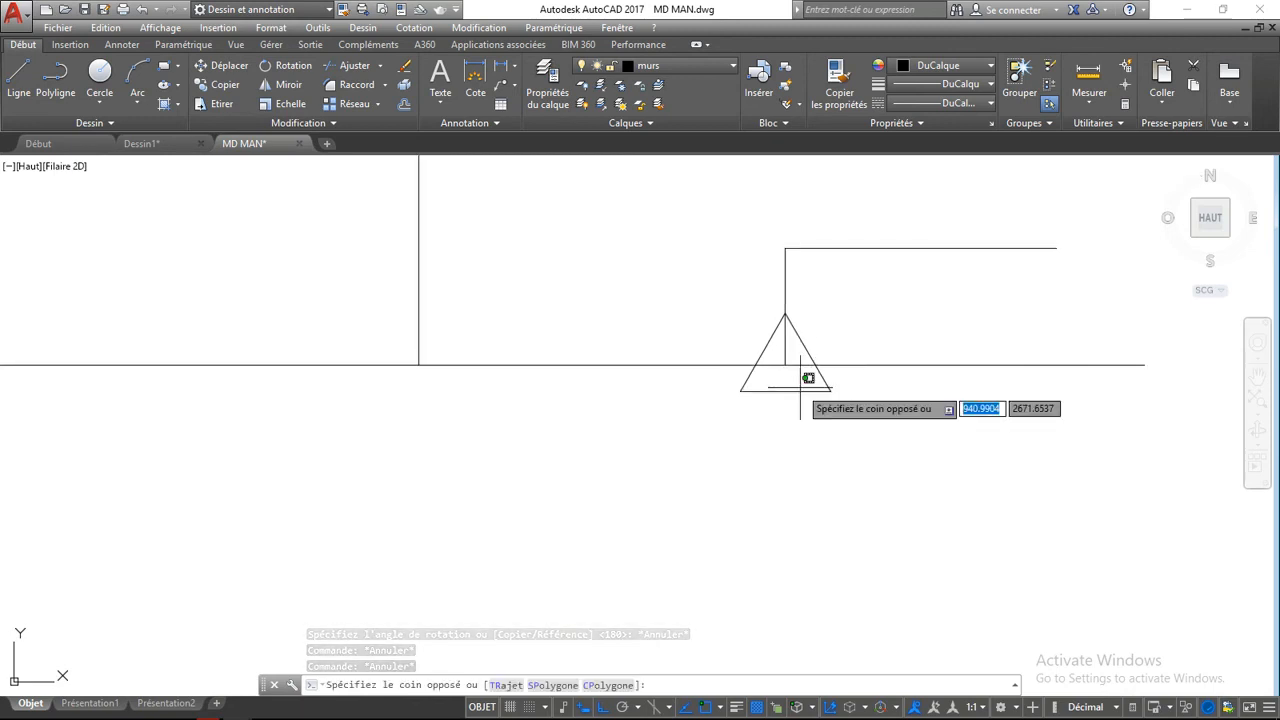
click(746, 421)
key(Delete)
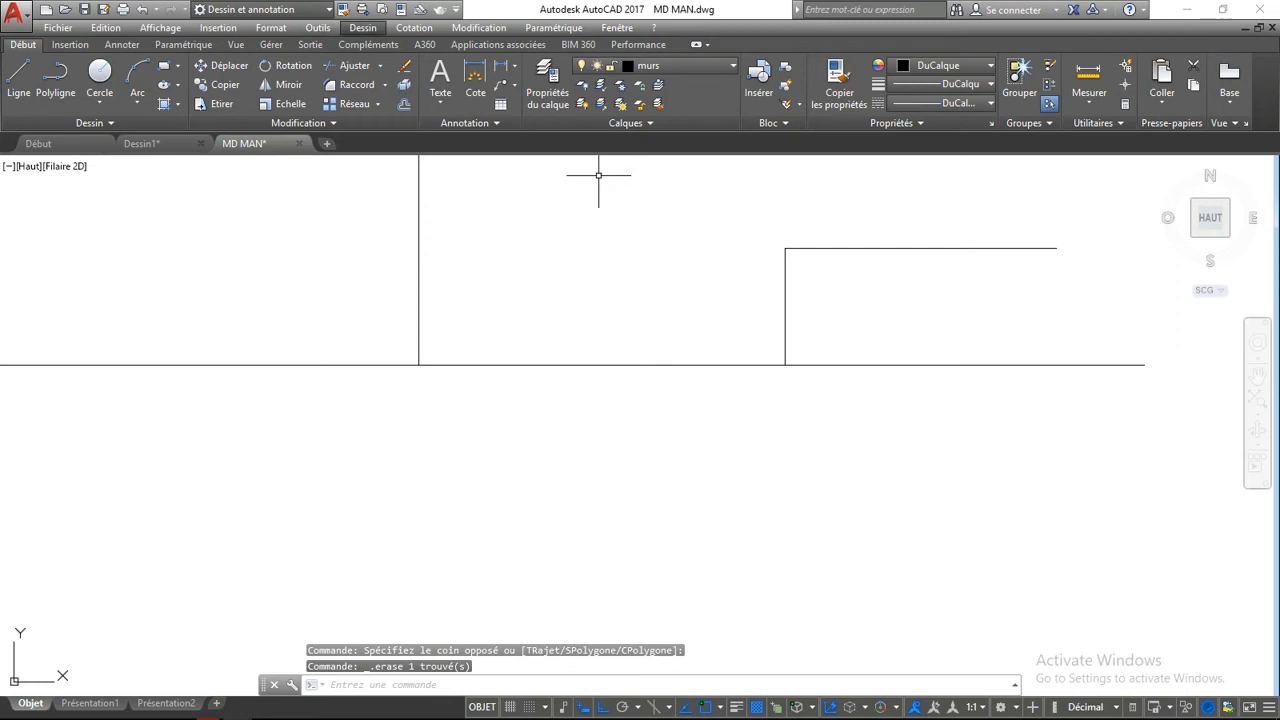
- Draw a three-sided polygon, inscribed in a circle of radius 15, centred on the lower end of the short vertical line
click(362, 27)
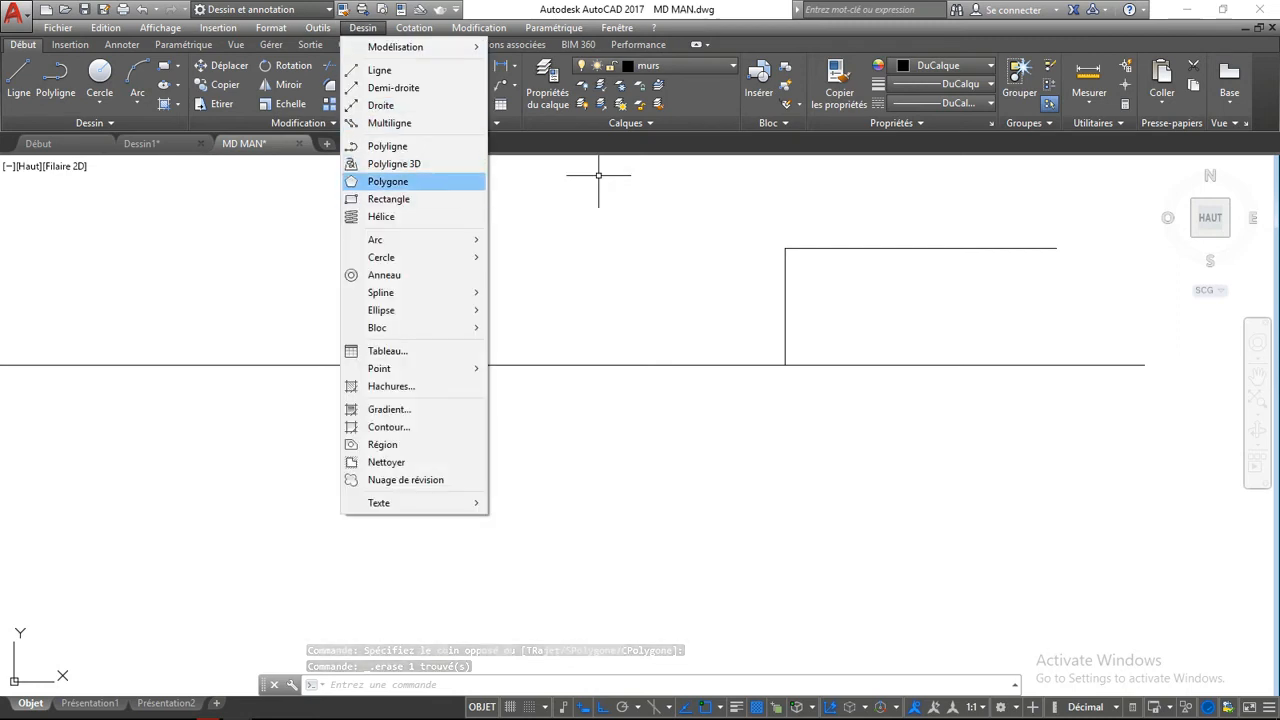
click(388, 181)
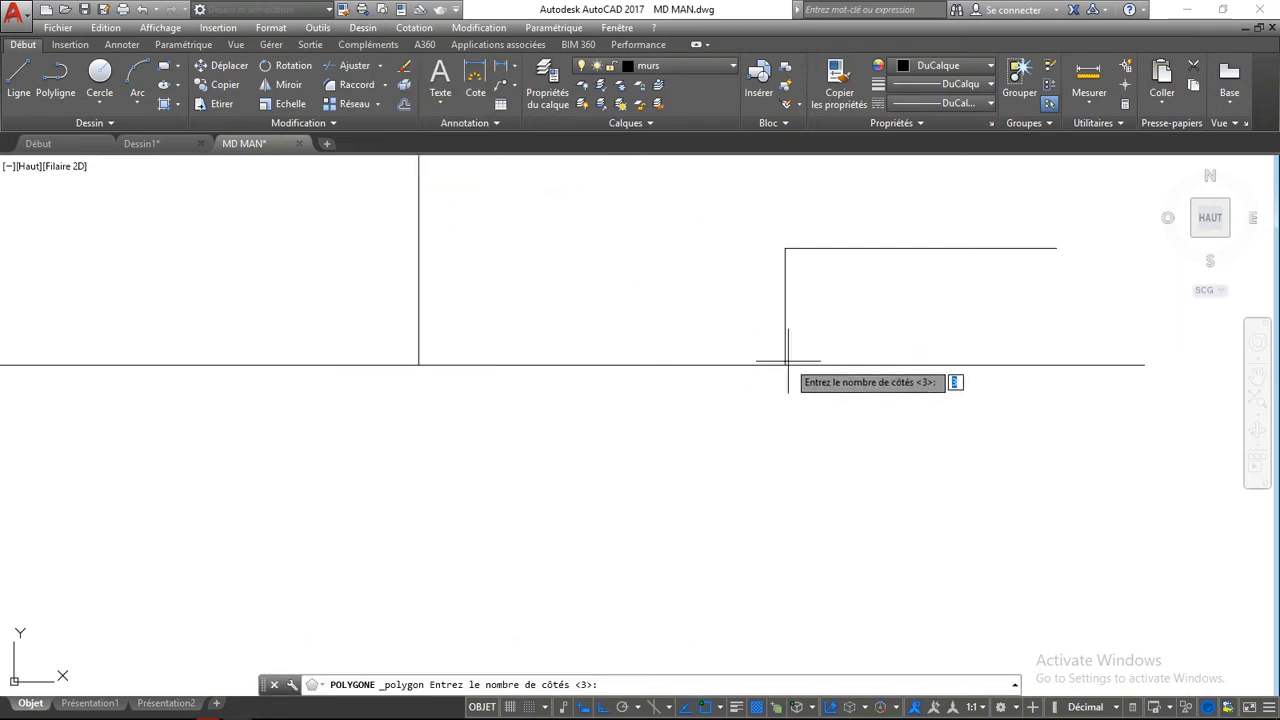
key(Return)
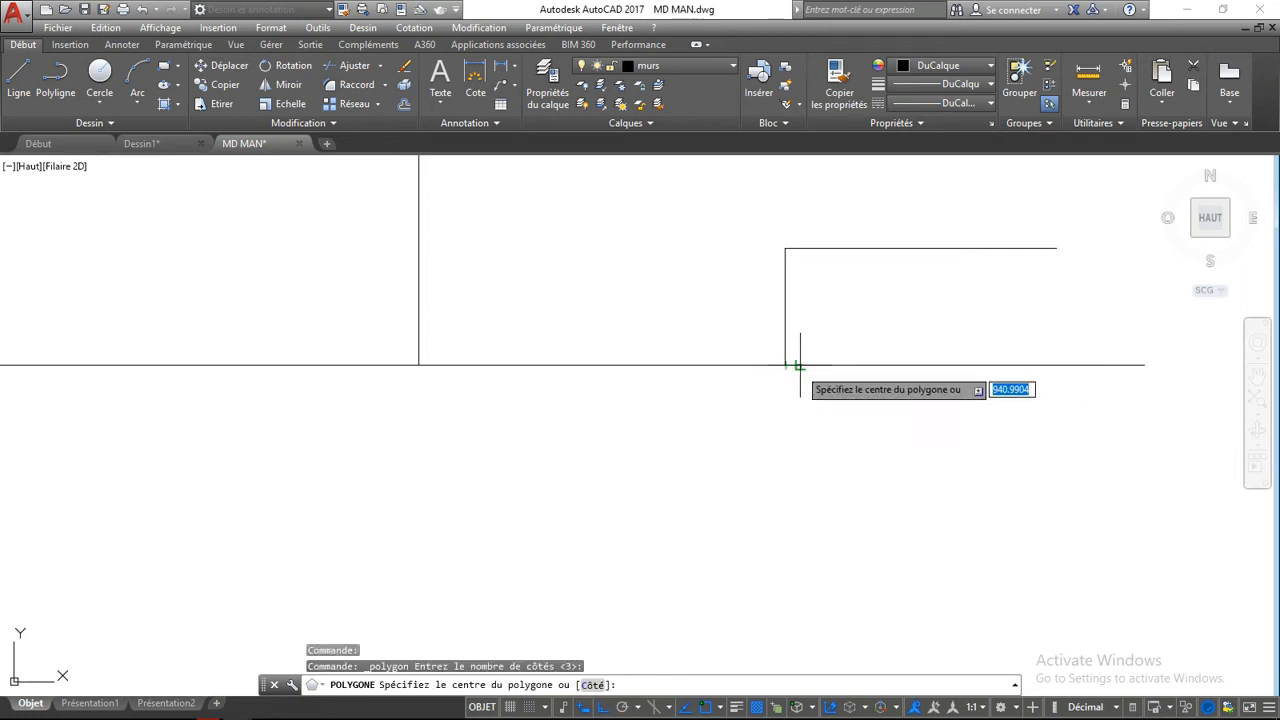
click(786, 365)
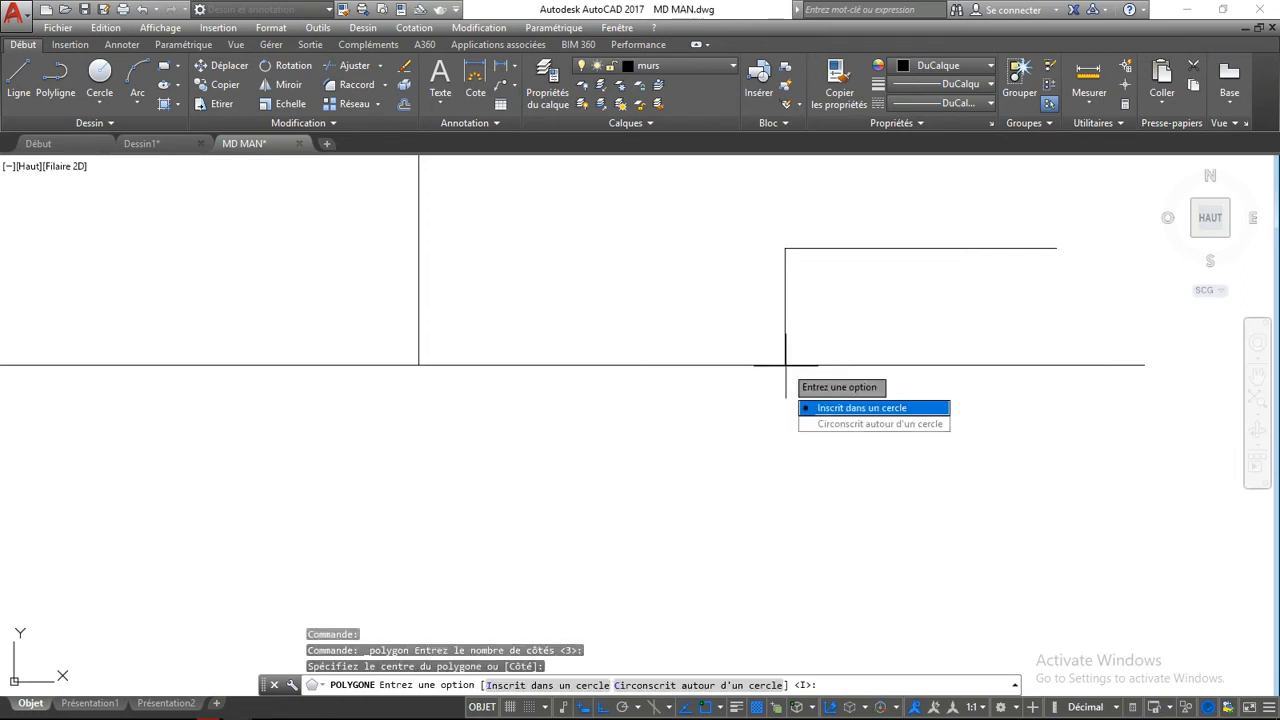
key(Return)
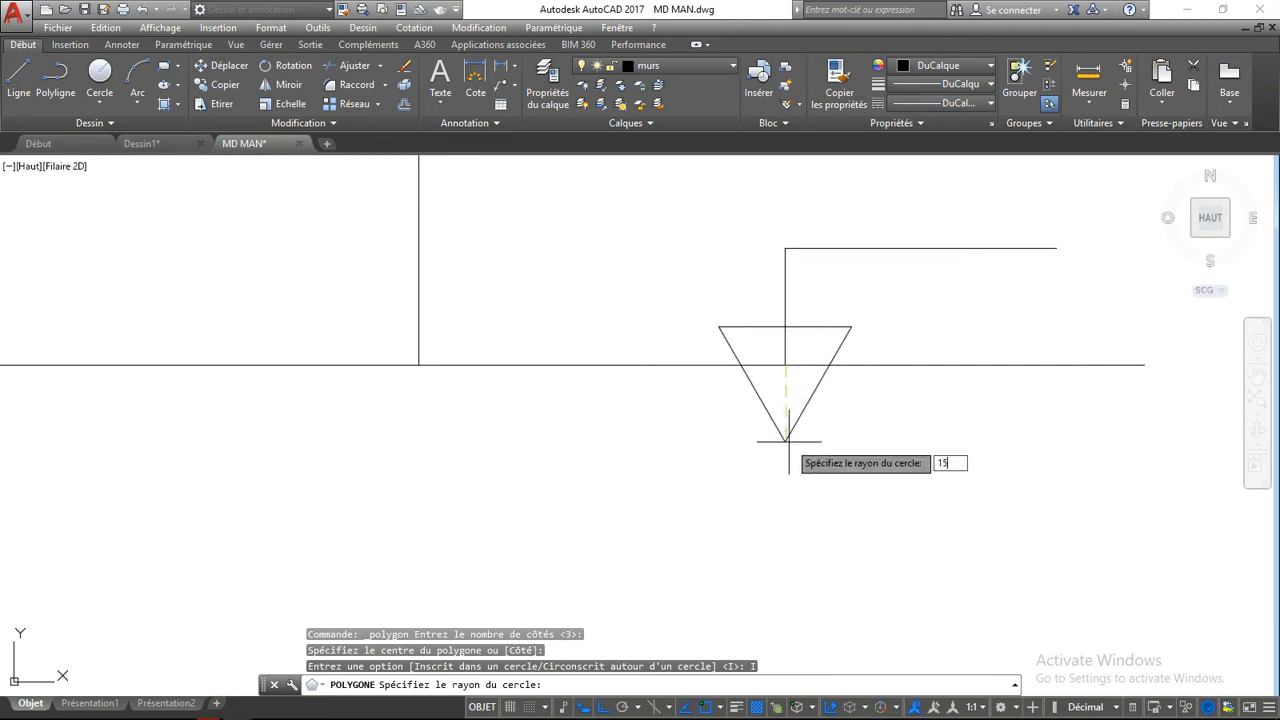
key(Return)
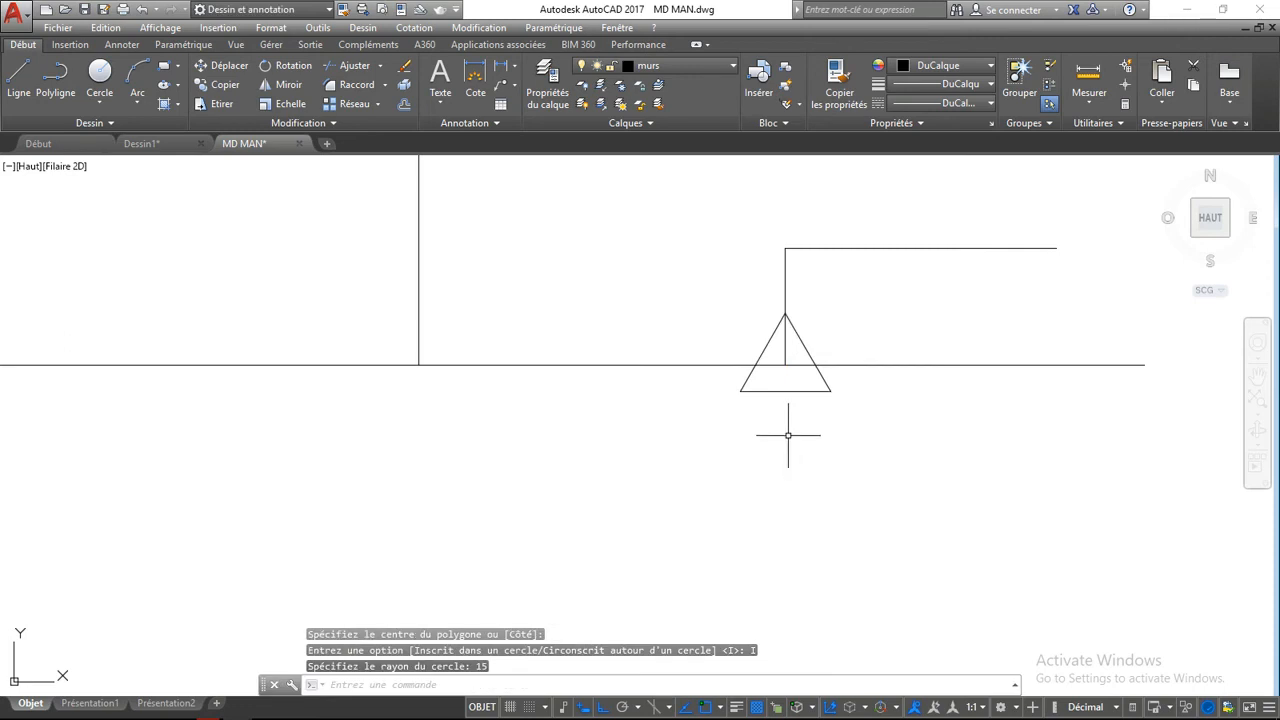
- Rotate the triangle 180° about the foot of the short vertical line to point it downward
click(842, 430)
click(760, 383)
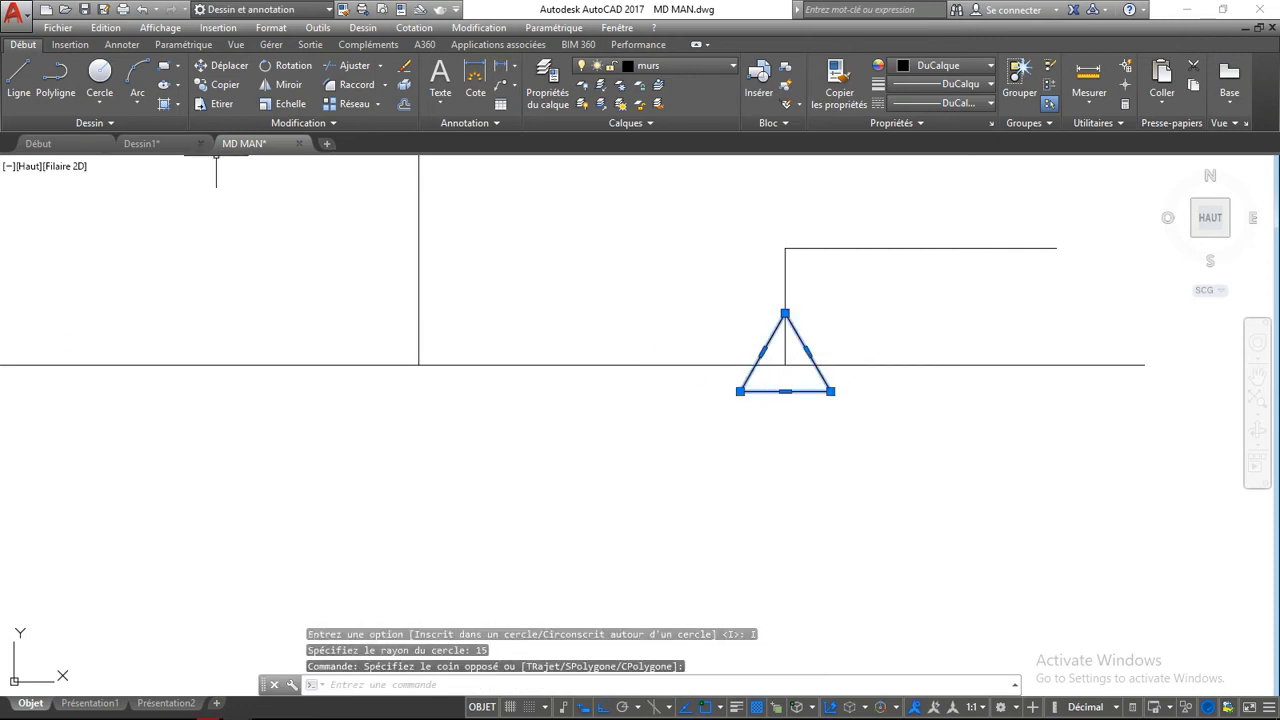
click(287, 65)
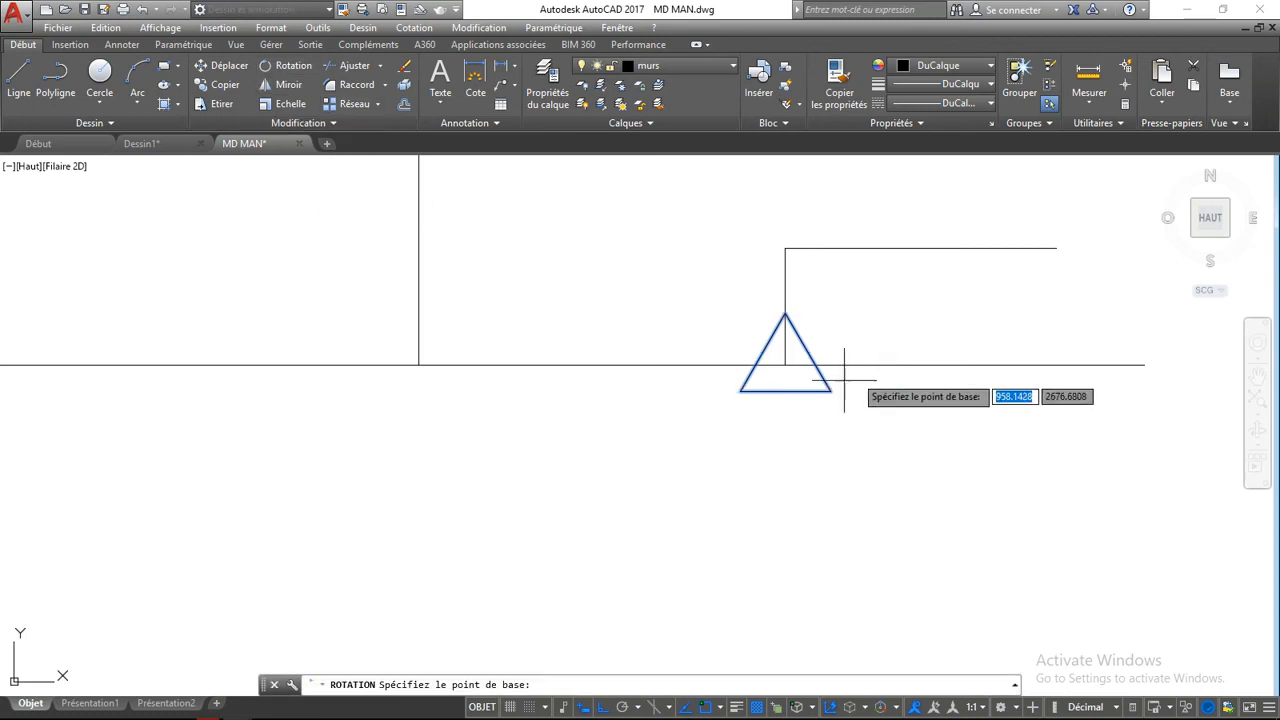
click(785, 365)
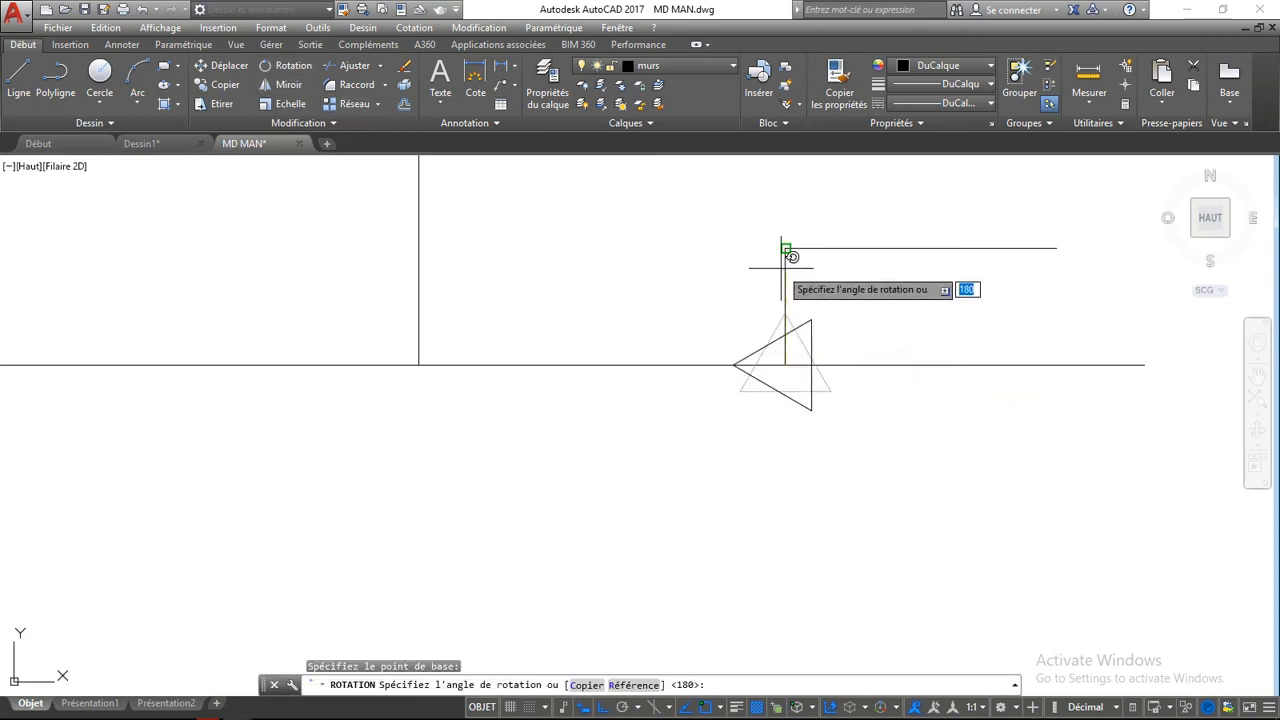
click(631, 371)
- Move the triangle up by its lower tip onto the point where the short vertical line meets the extended lower line
click(890, 428)
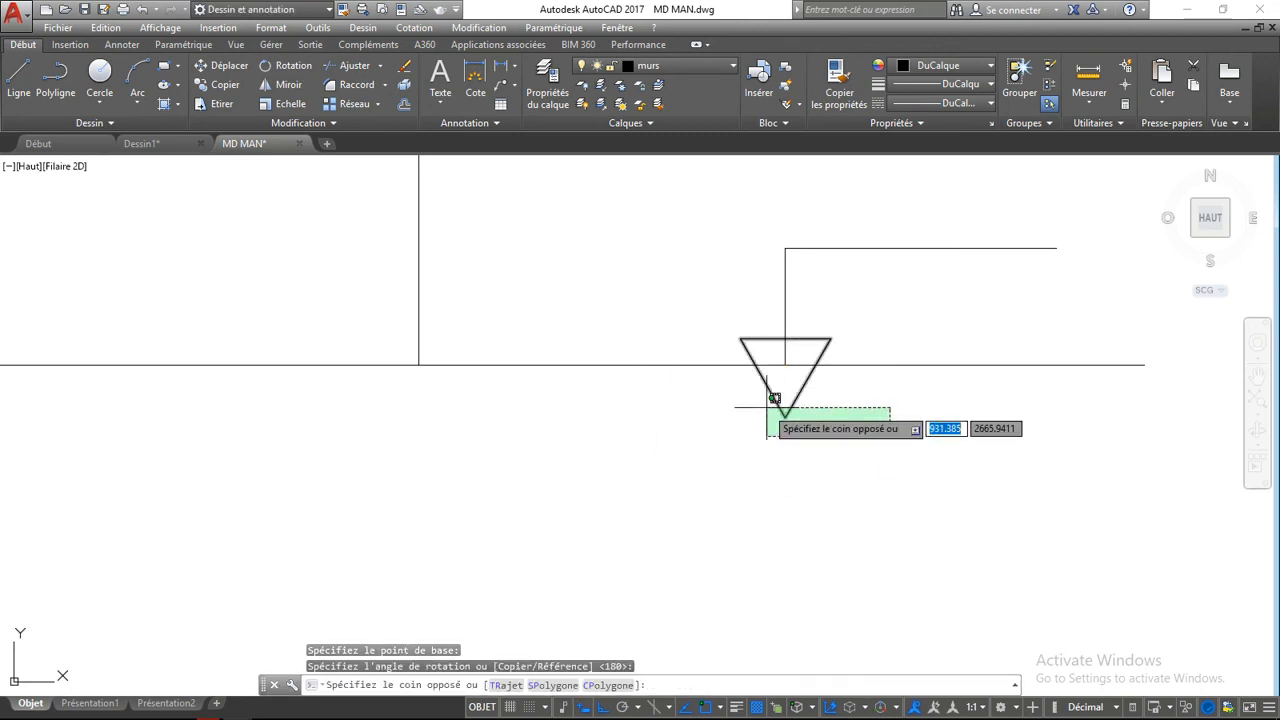
click(649, 383)
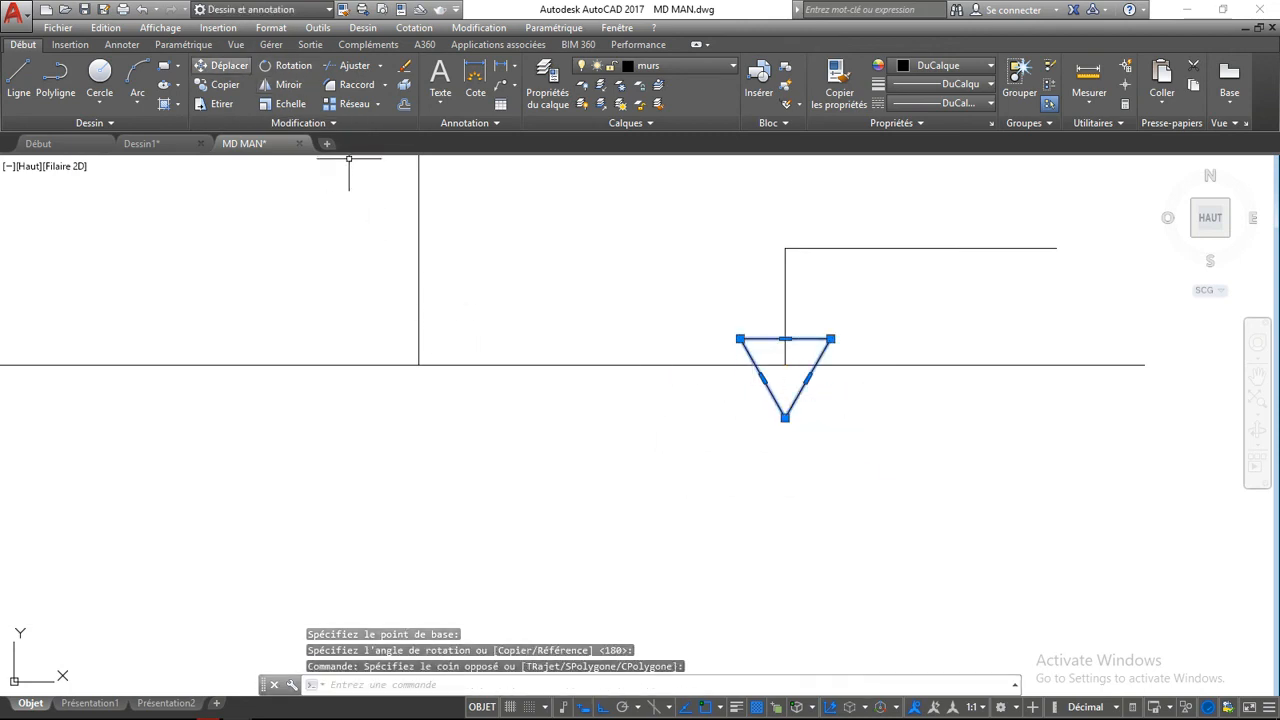
click(228, 65)
click(785, 418)
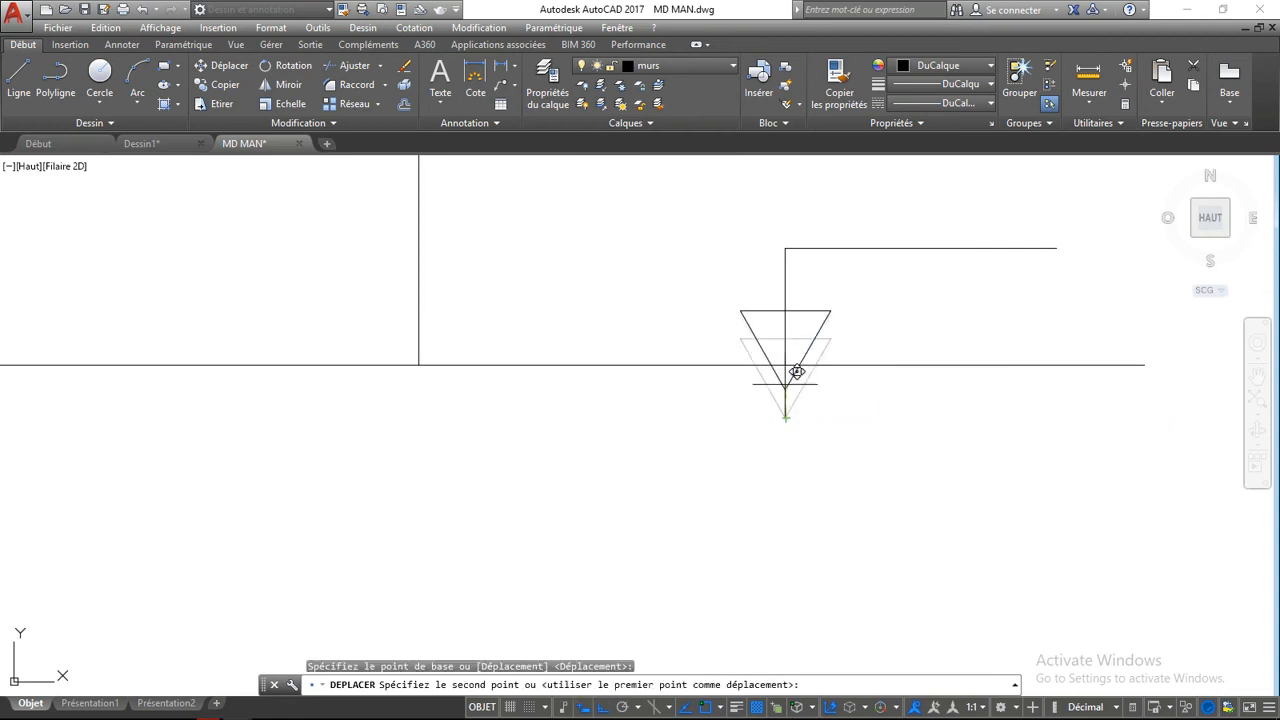
click(785, 366)
scroll(425, 390, down, 3)
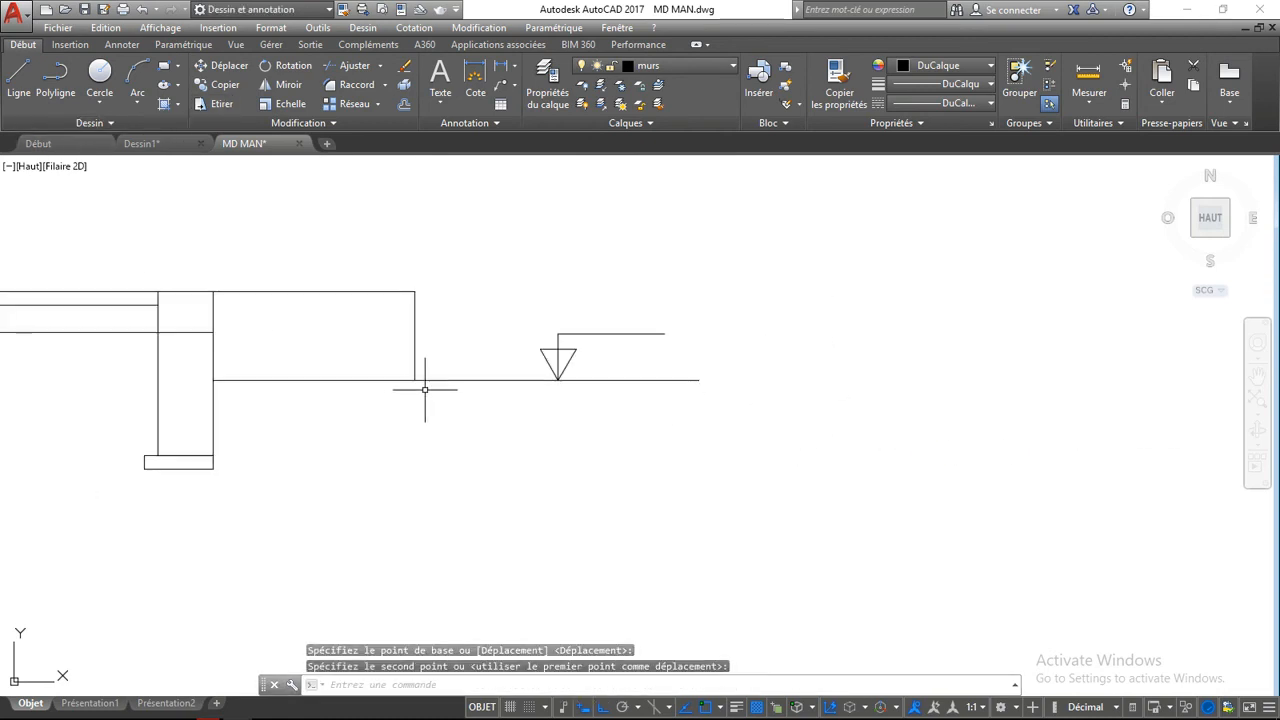
- Add the single-line text TN just above the level marker's horizontal line, with height 15 and rotation angle 0
middle_drag(534, 398, 499, 467)
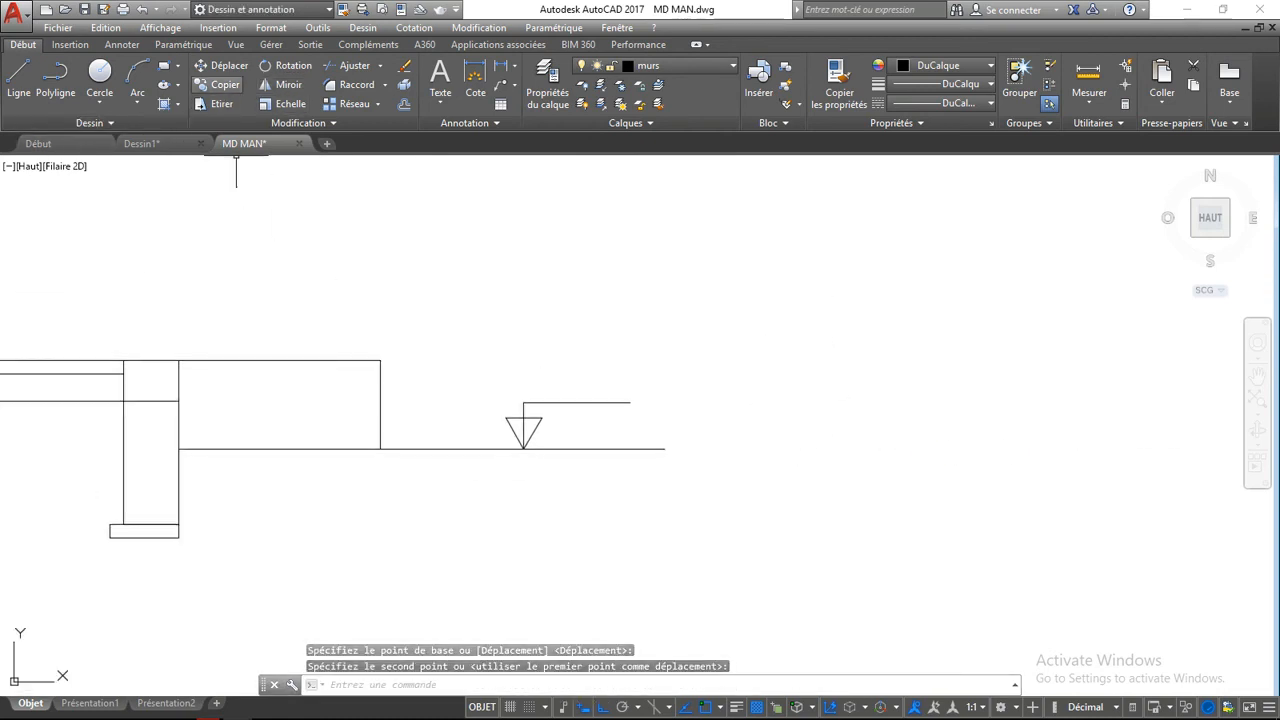
click(362, 27)
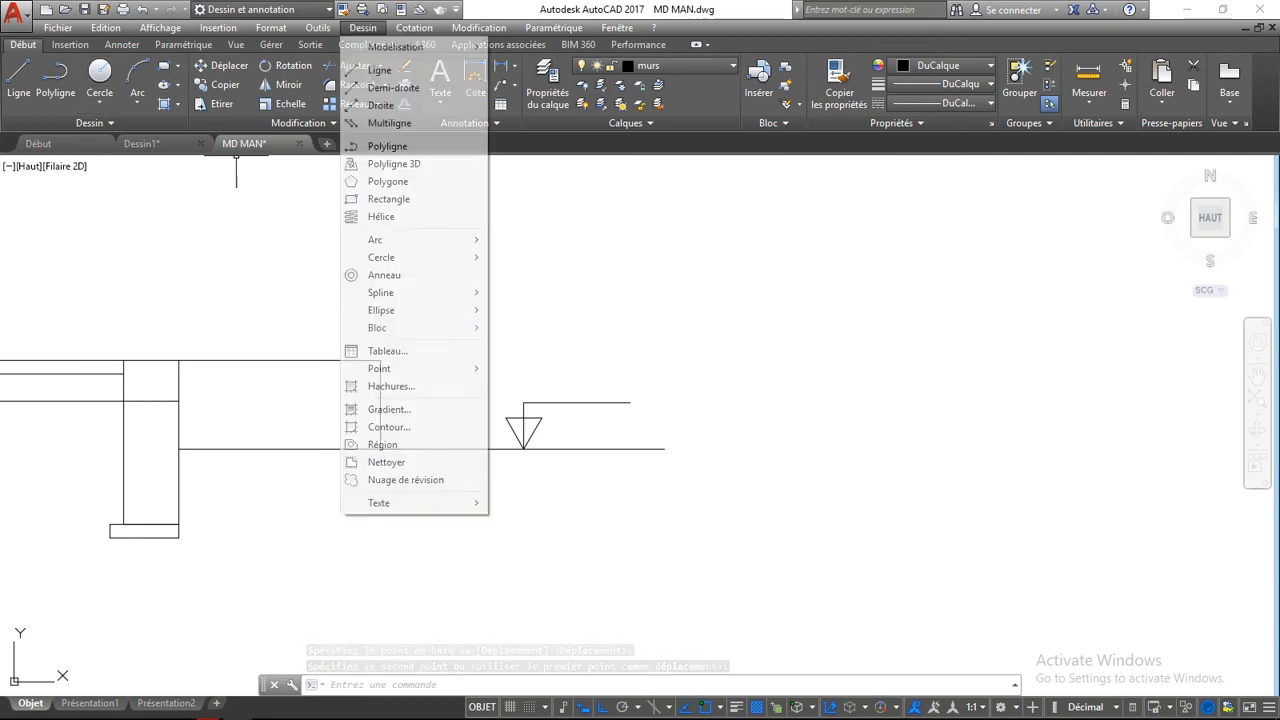
mouse_move(400, 503)
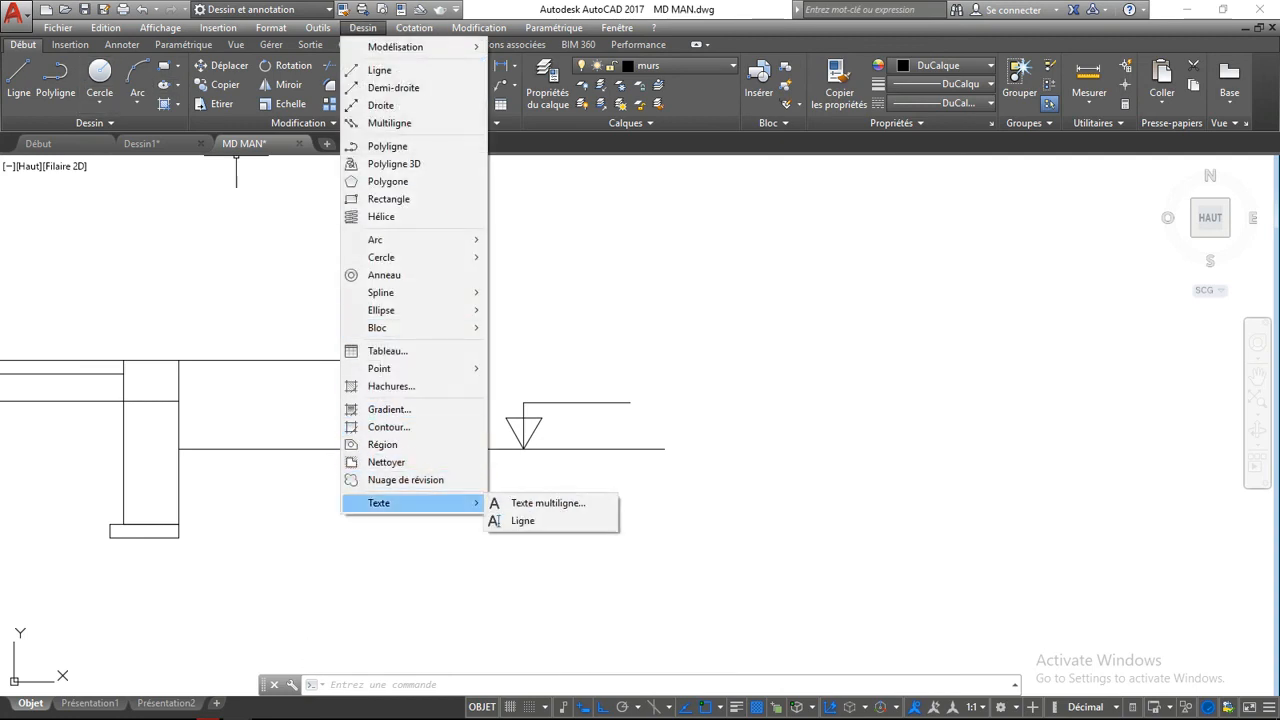
click(528, 521)
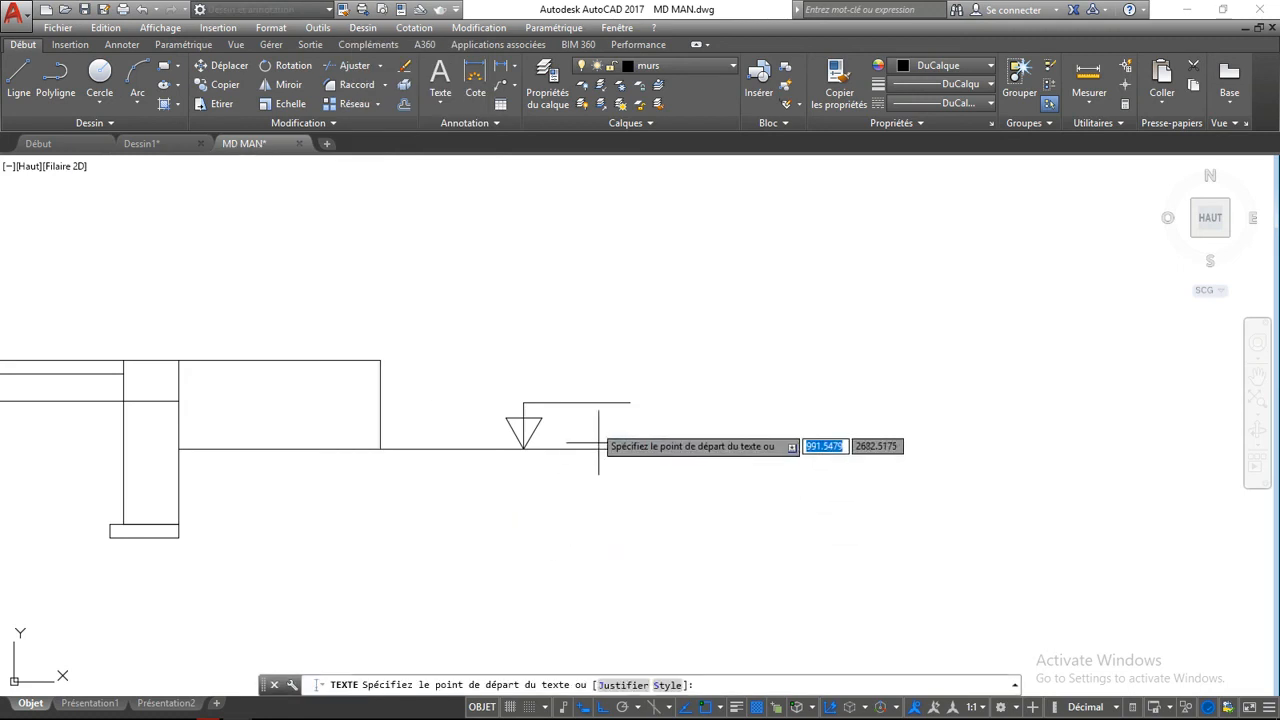
scroll(580, 400, up, 2)
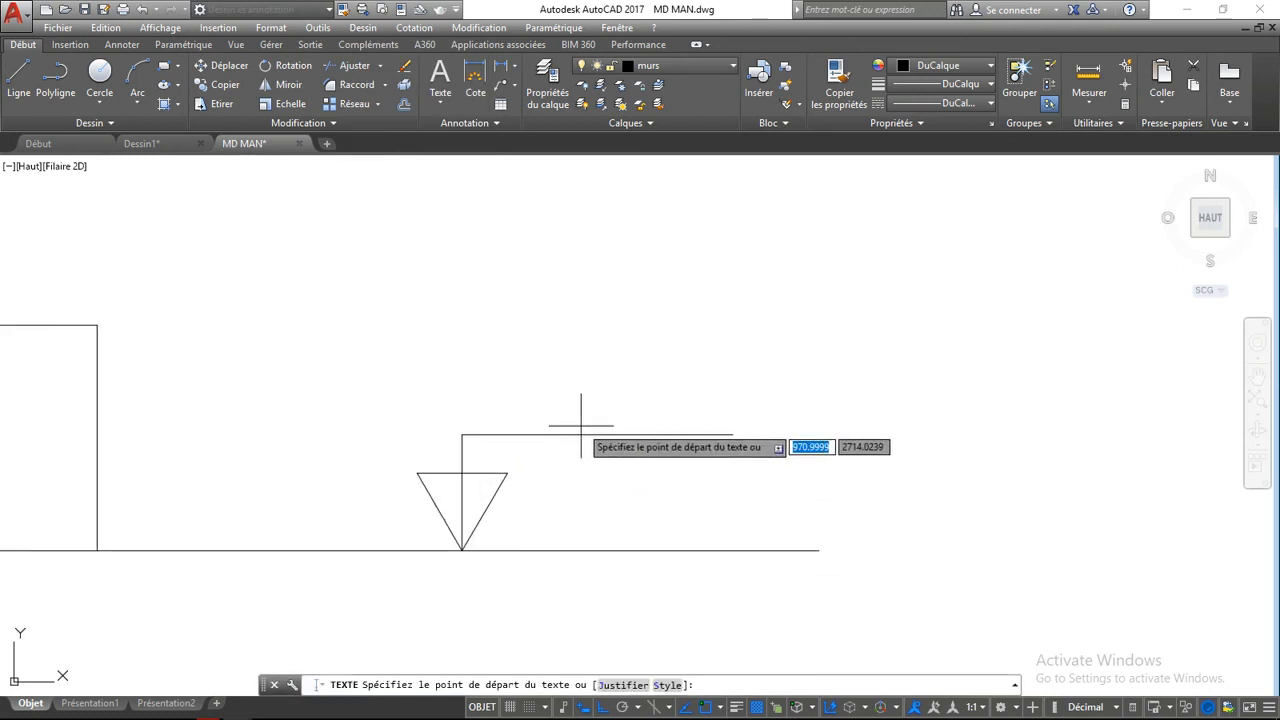
click(579, 420)
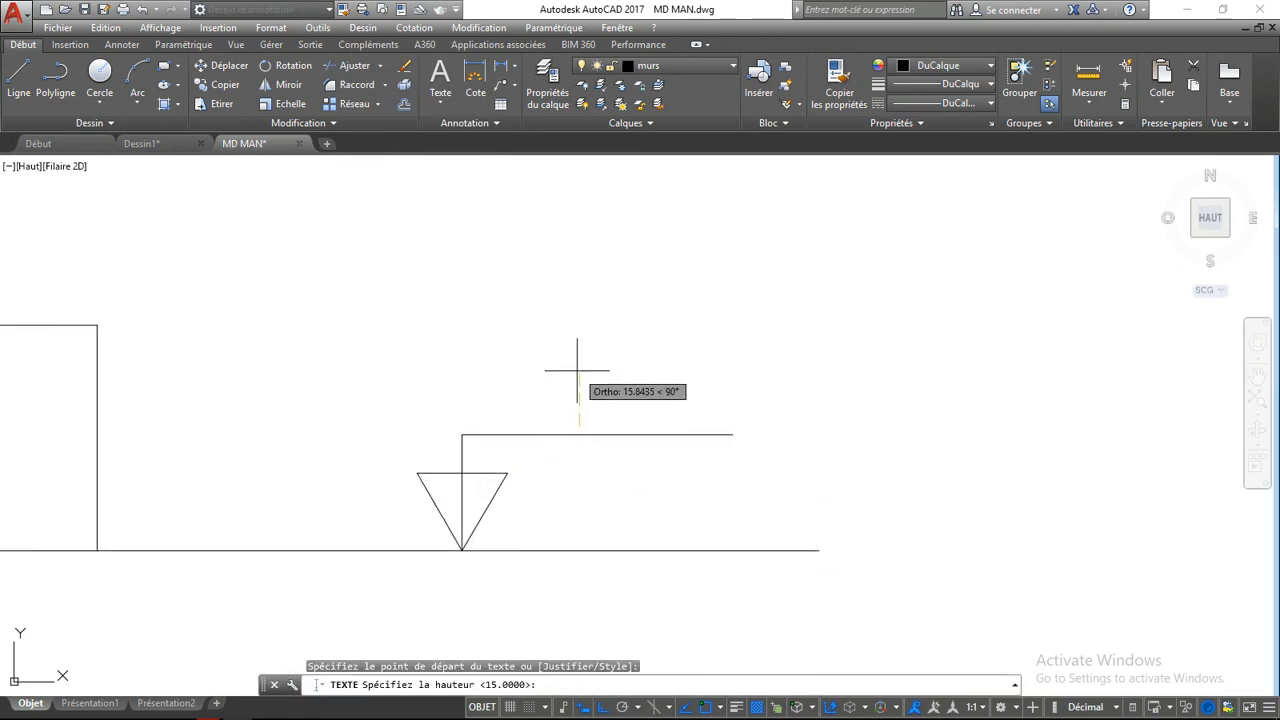
text(15)
key(Return)
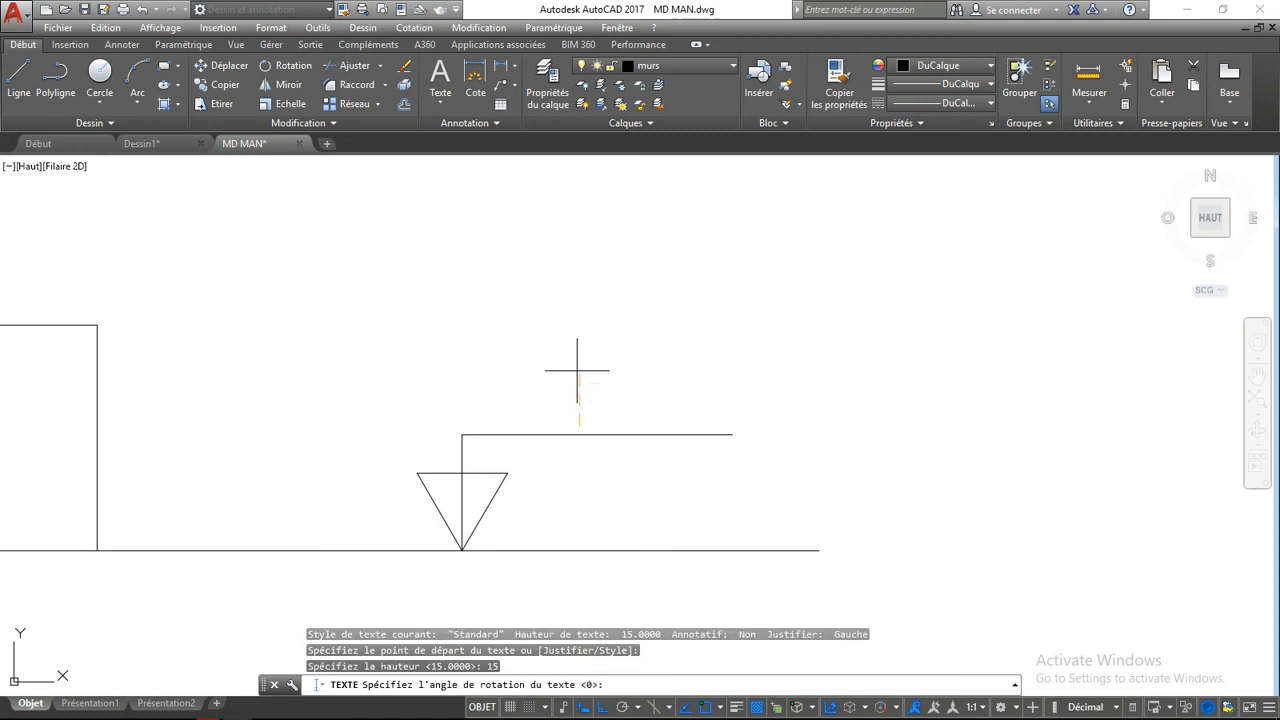
text(0)
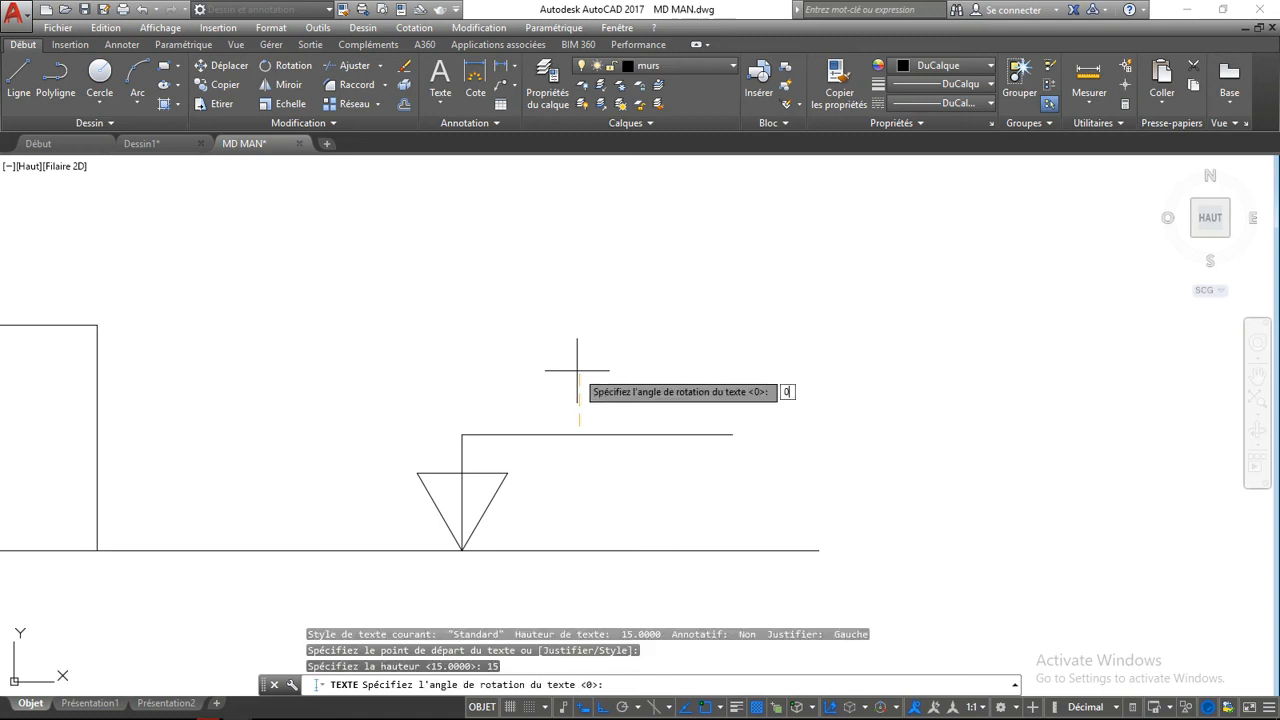
key(Return)
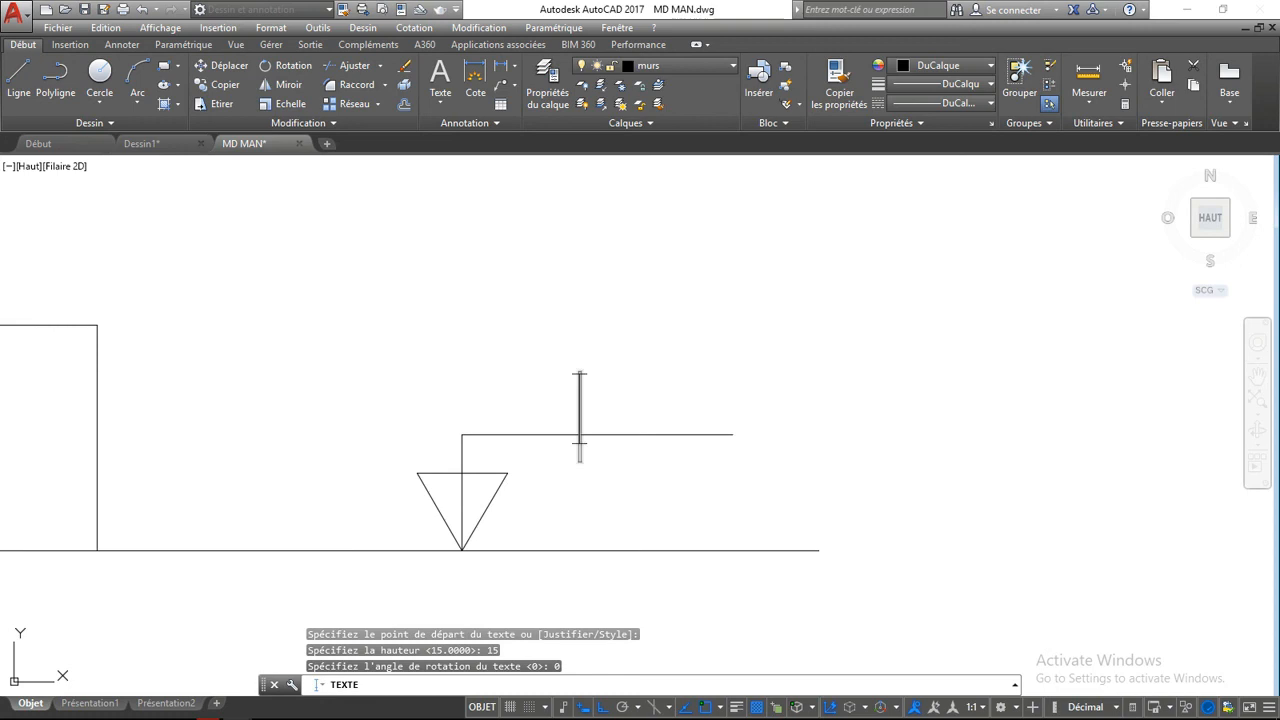
text(TT)
key(BackSpace)
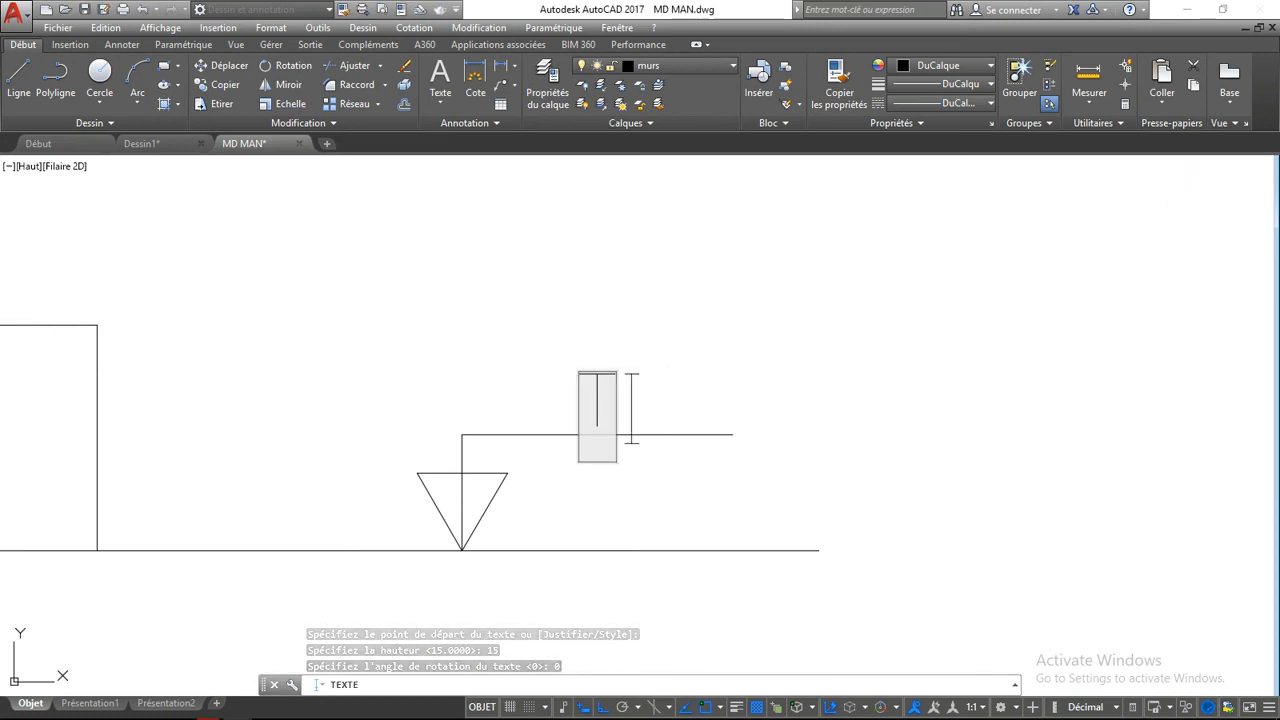
text(N)
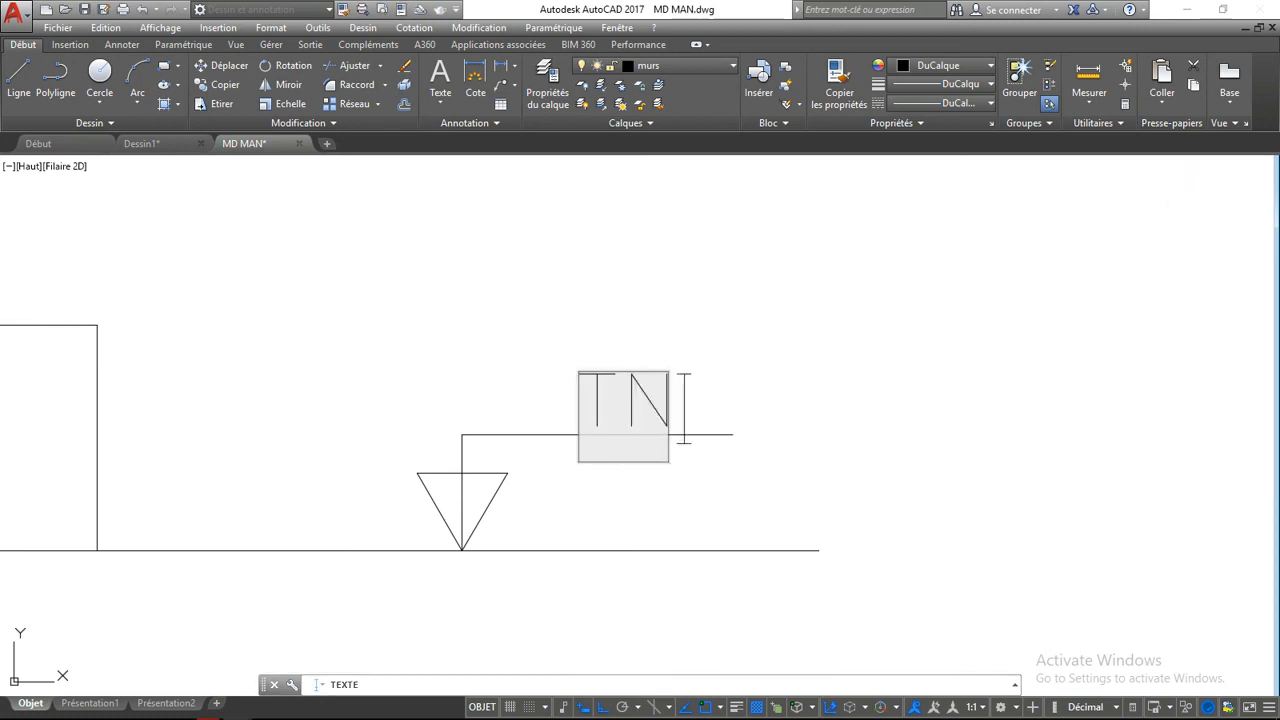
click(709, 320)
key(Return)
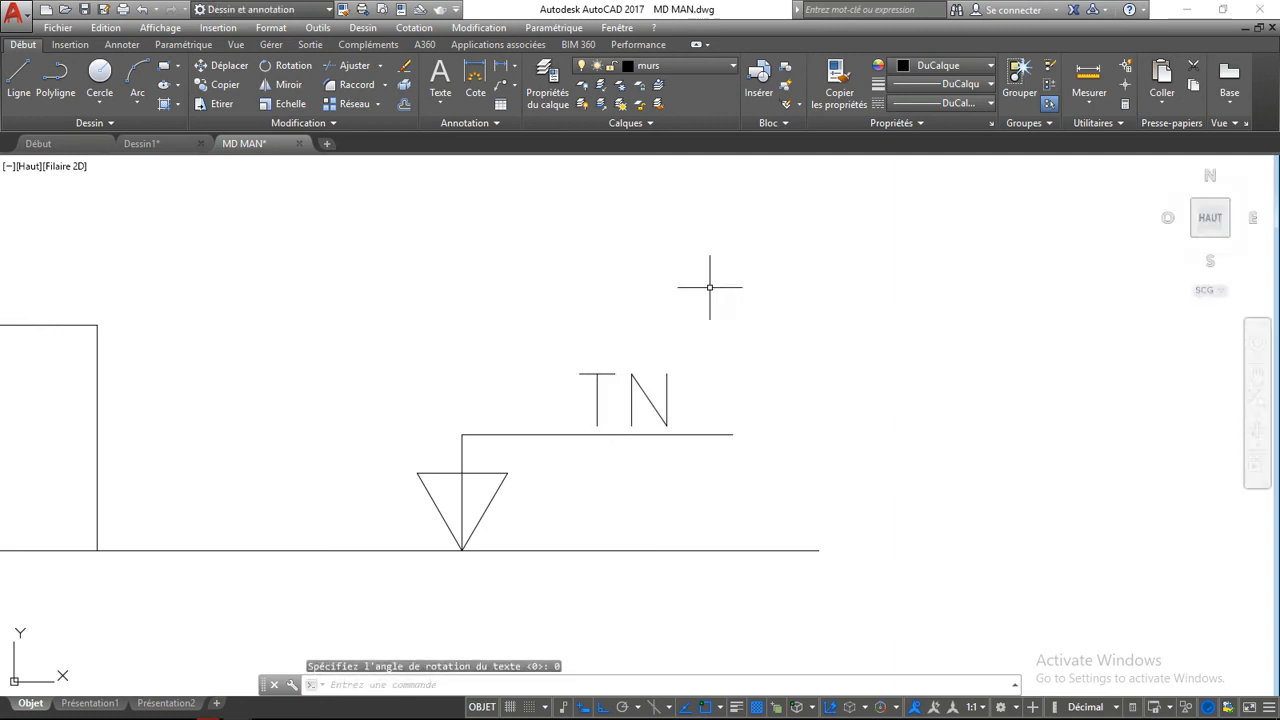
- Select the whole foundation section below the foundation plan, including its TN level marker
scroll(706, 285, down, 8)
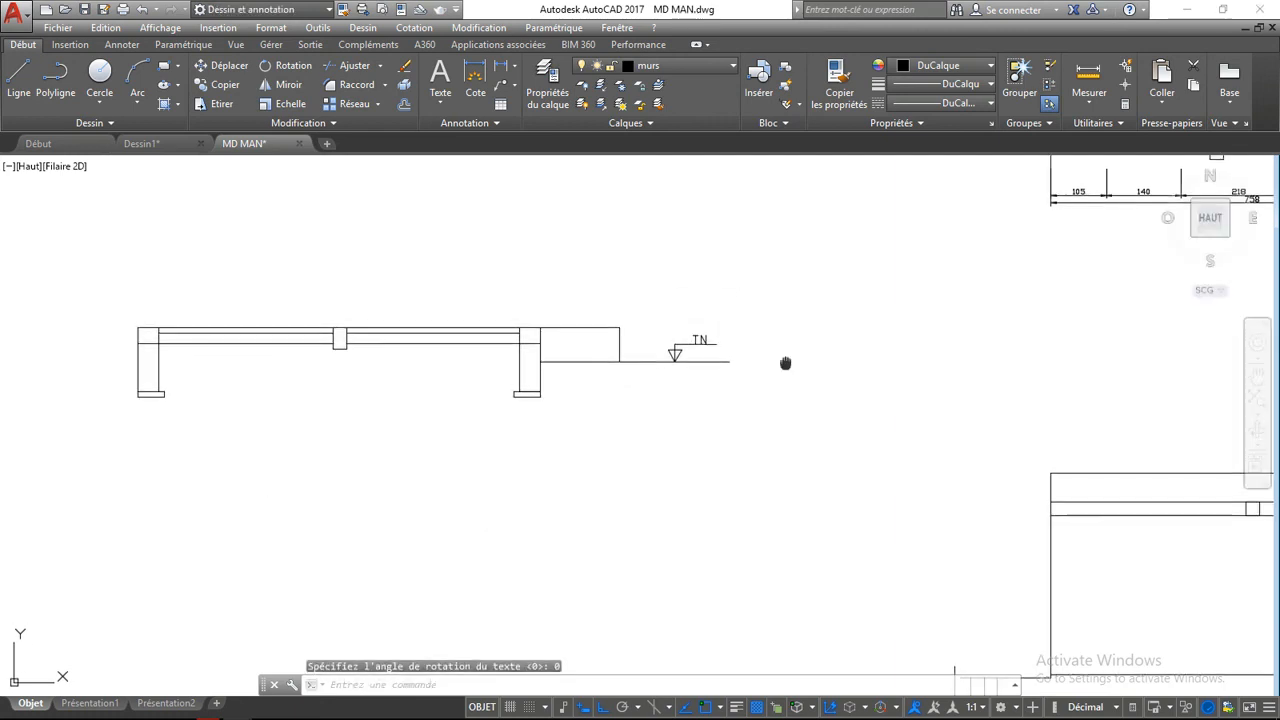
mouse_move(786, 363)
middle_down()
mouse_move(895, 421)
mouse_move(920, 420)
middle_up()
mouse_move(834, 338)
middle_down()
mouse_move(914, 331)
mouse_move(940, 460)
mouse_move(926, 472)
mouse_move(857, 457)
mouse_move(762, 470)
middle_up()
scroll(920, 332, down, 3)
scroll(926, 472, down, 3)
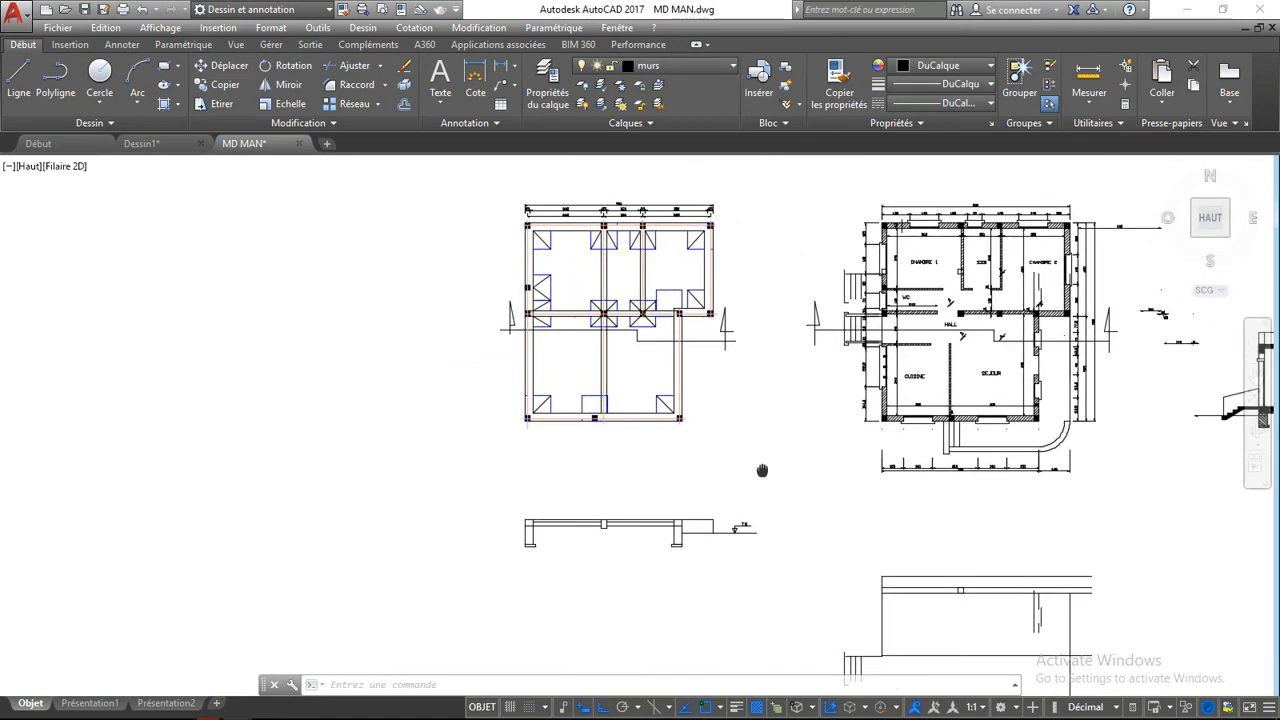
click(470, 490)
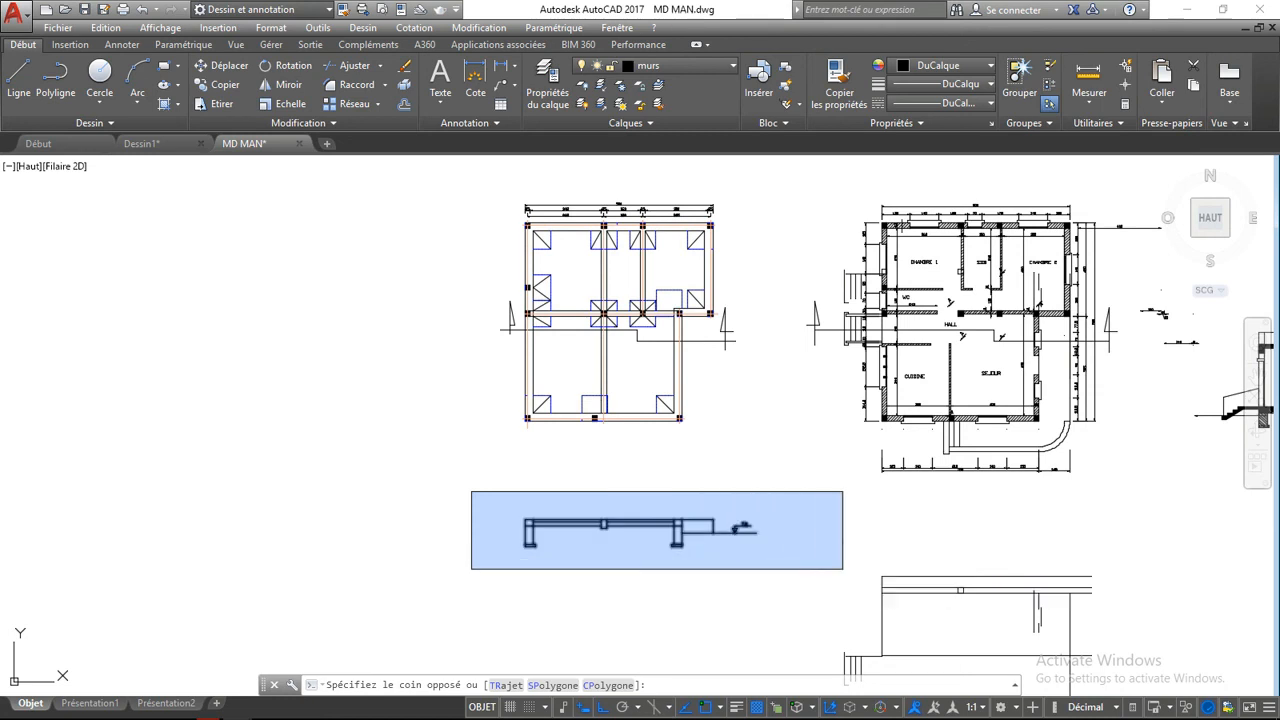
click(843, 571)
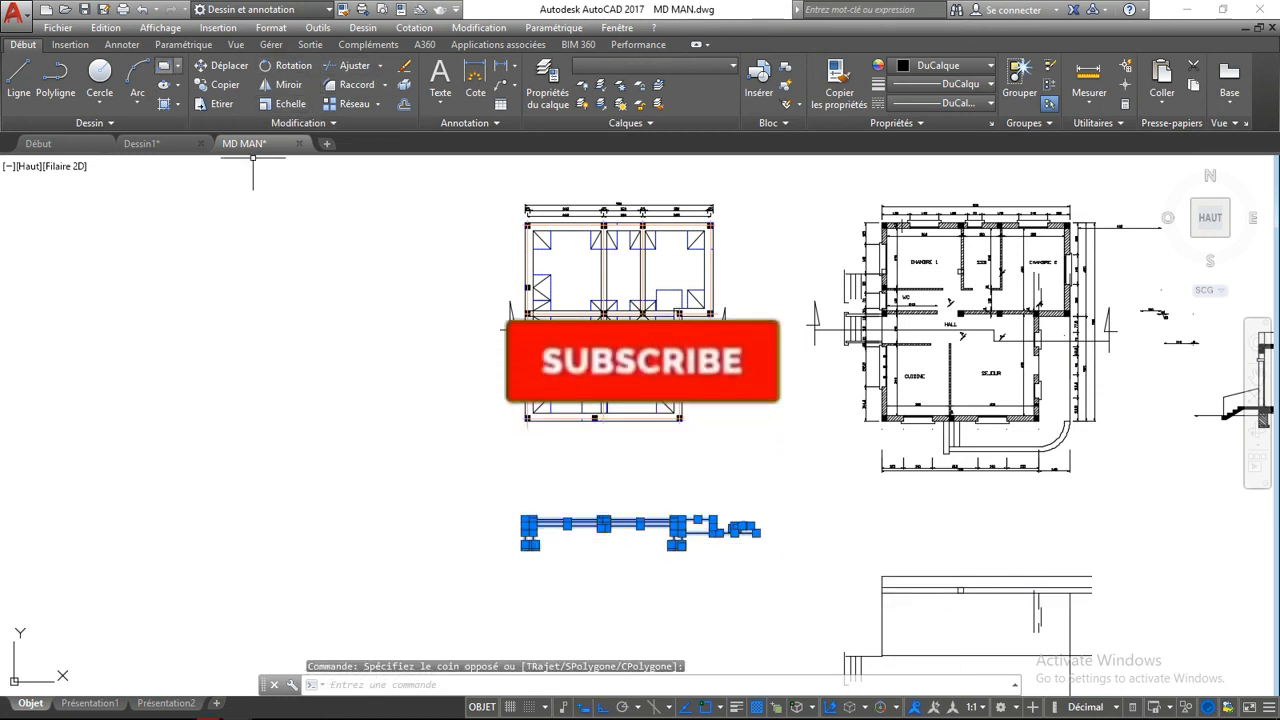